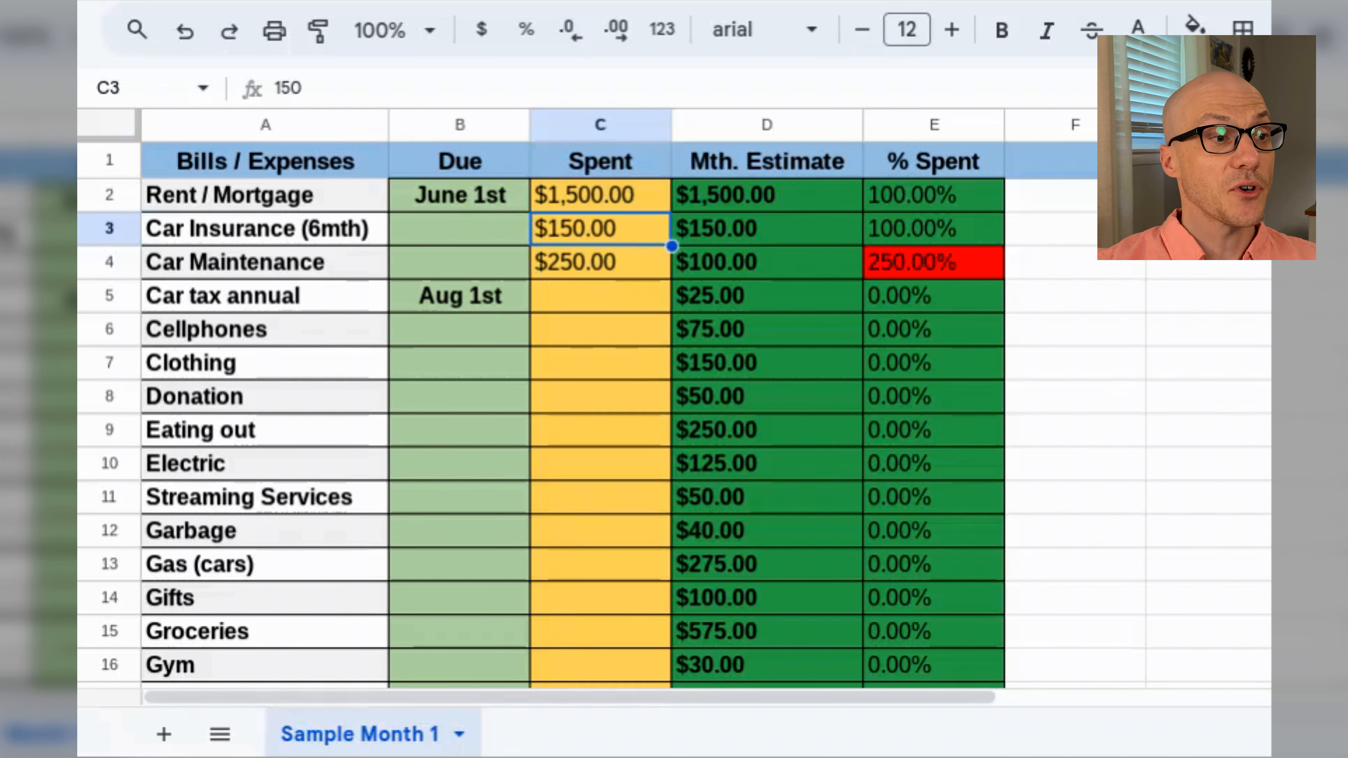
Review the whole list of bills and expenses, including the row options for the first "*add your own" entry
{"action": "scroll", "coordinate": [292, 265], "scroll_direction": "down", "scroll_amount": 5}
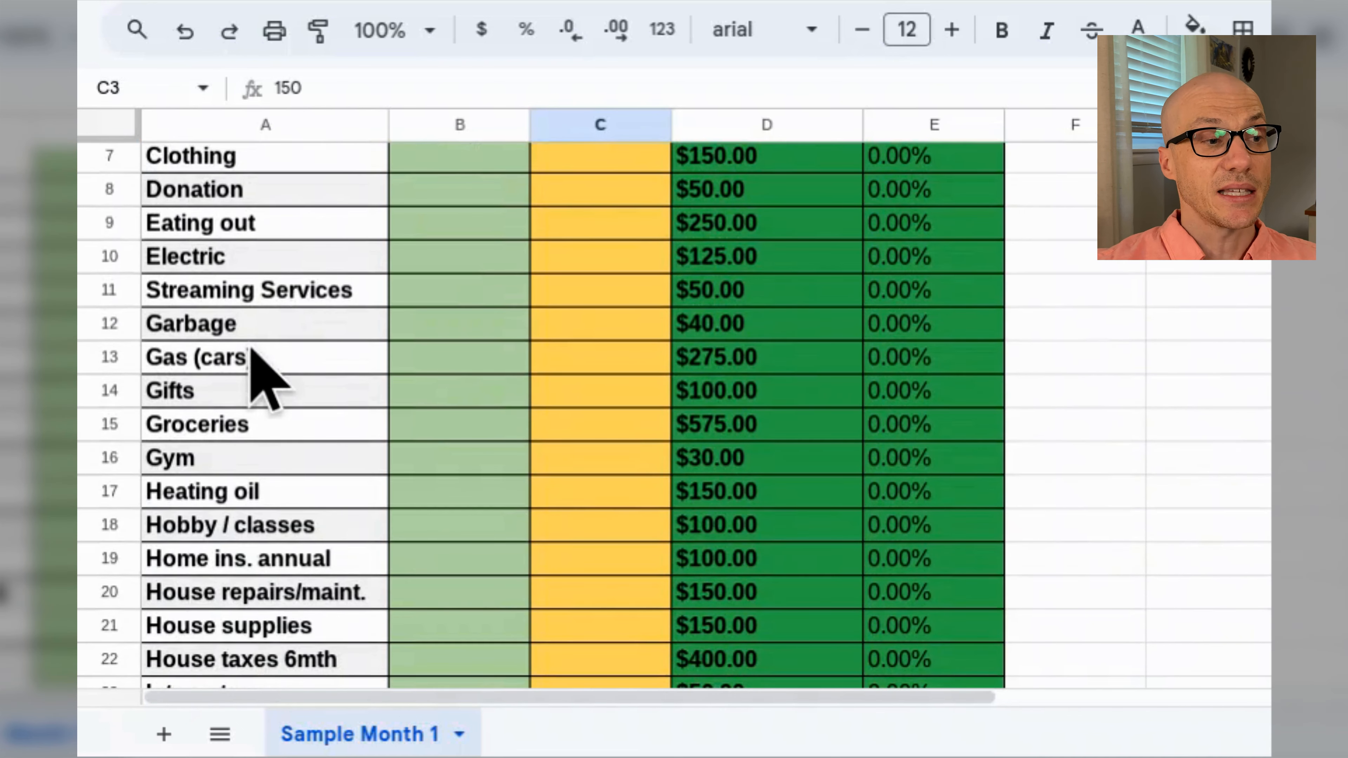
{"action": "scroll", "coordinate": [251, 350], "scroll_direction": "down", "scroll_amount": 6}
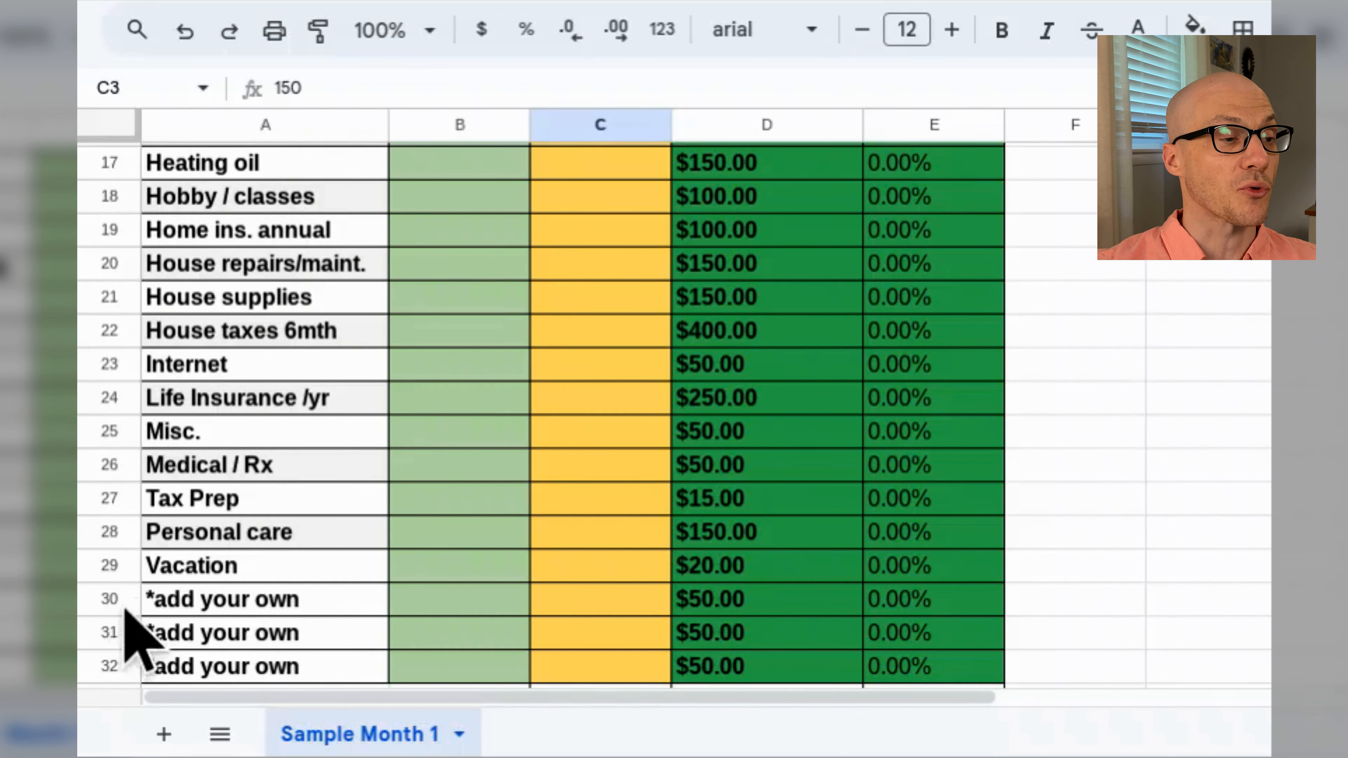
{"action": "right_click", "coordinate": [105, 598]}
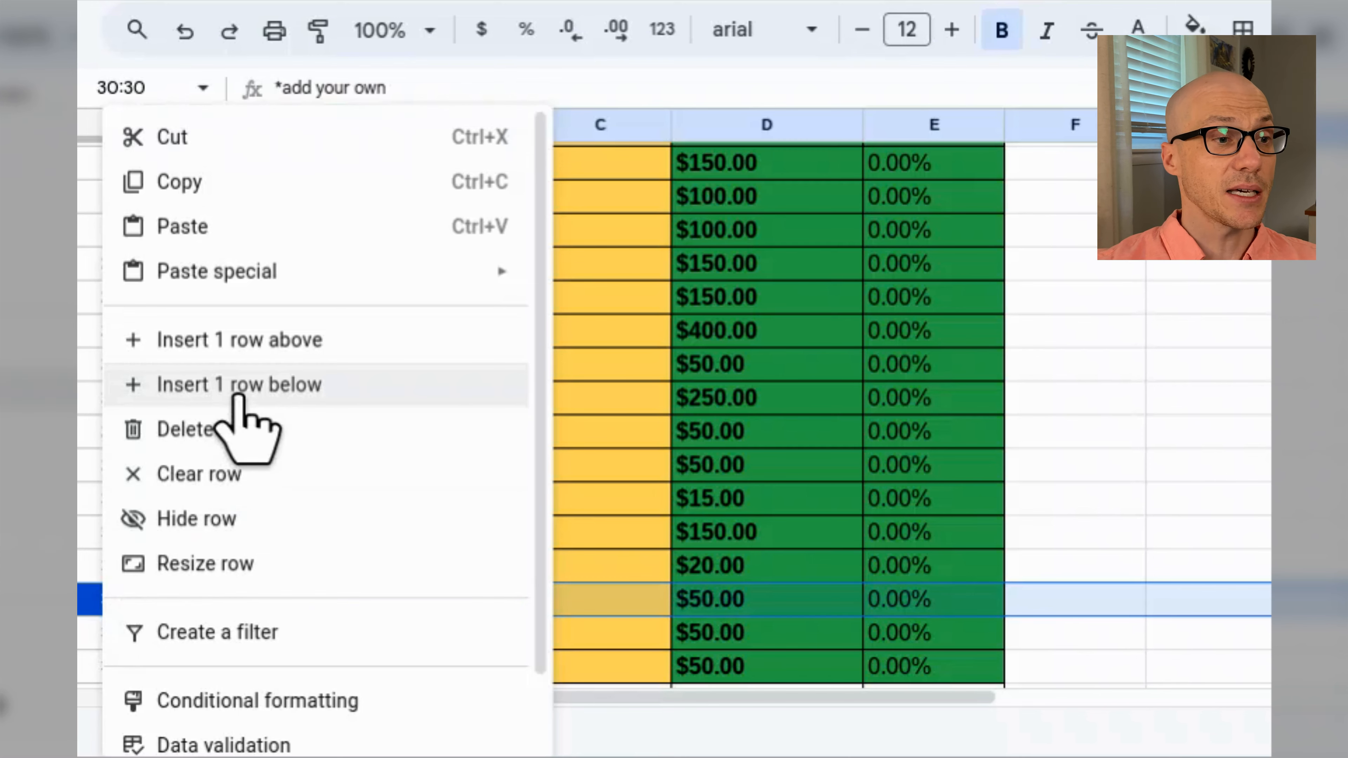
{"action": "left_click", "coordinate": [682, 465]}
{"action": "scroll", "coordinate": [478, 478], "scroll_direction": "up", "scroll_amount": 10}
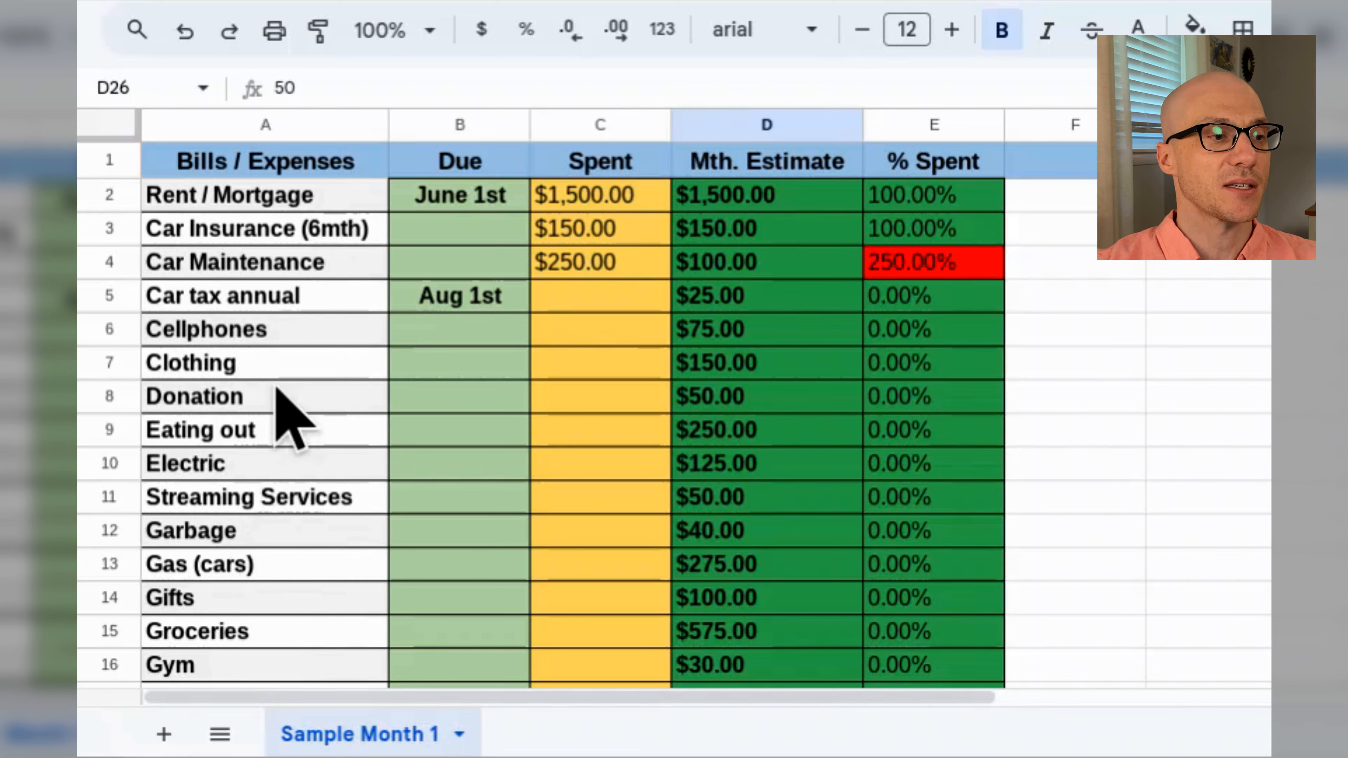
{"action": "scroll", "coordinate": [276, 381], "scroll_direction": "down", "scroll_amount": 8}
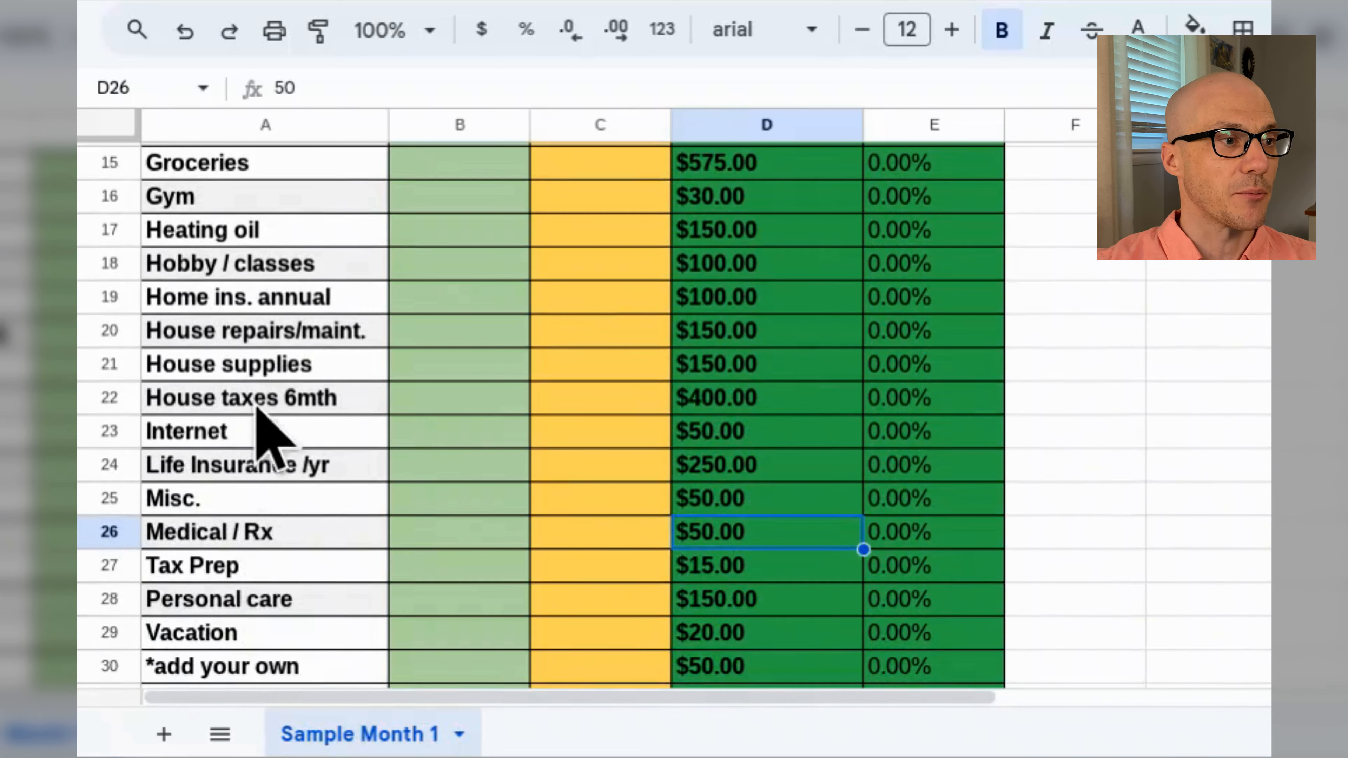
{"action": "scroll", "coordinate": [289, 491], "scroll_direction": "down", "scroll_amount": 2}
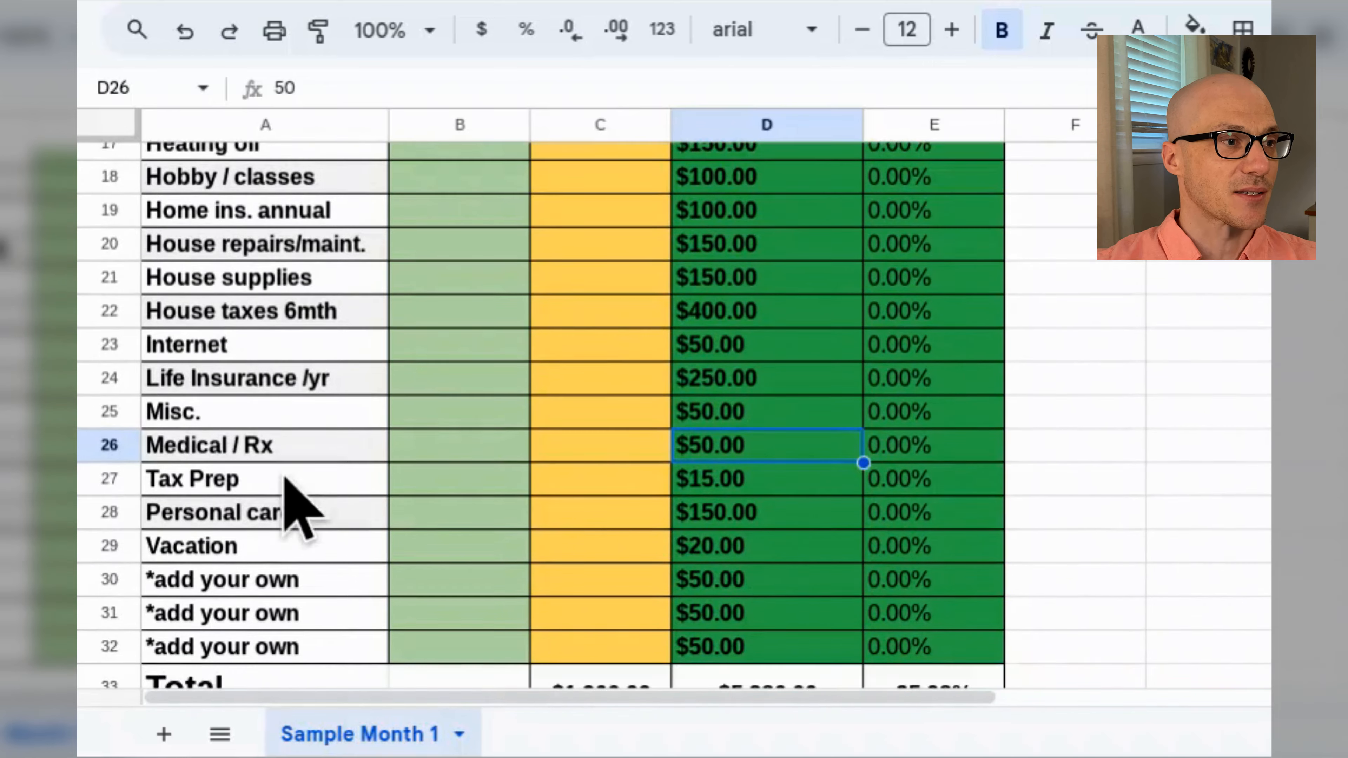
{"action": "scroll", "coordinate": [298, 467], "scroll_direction": "up", "scroll_amount": 8}
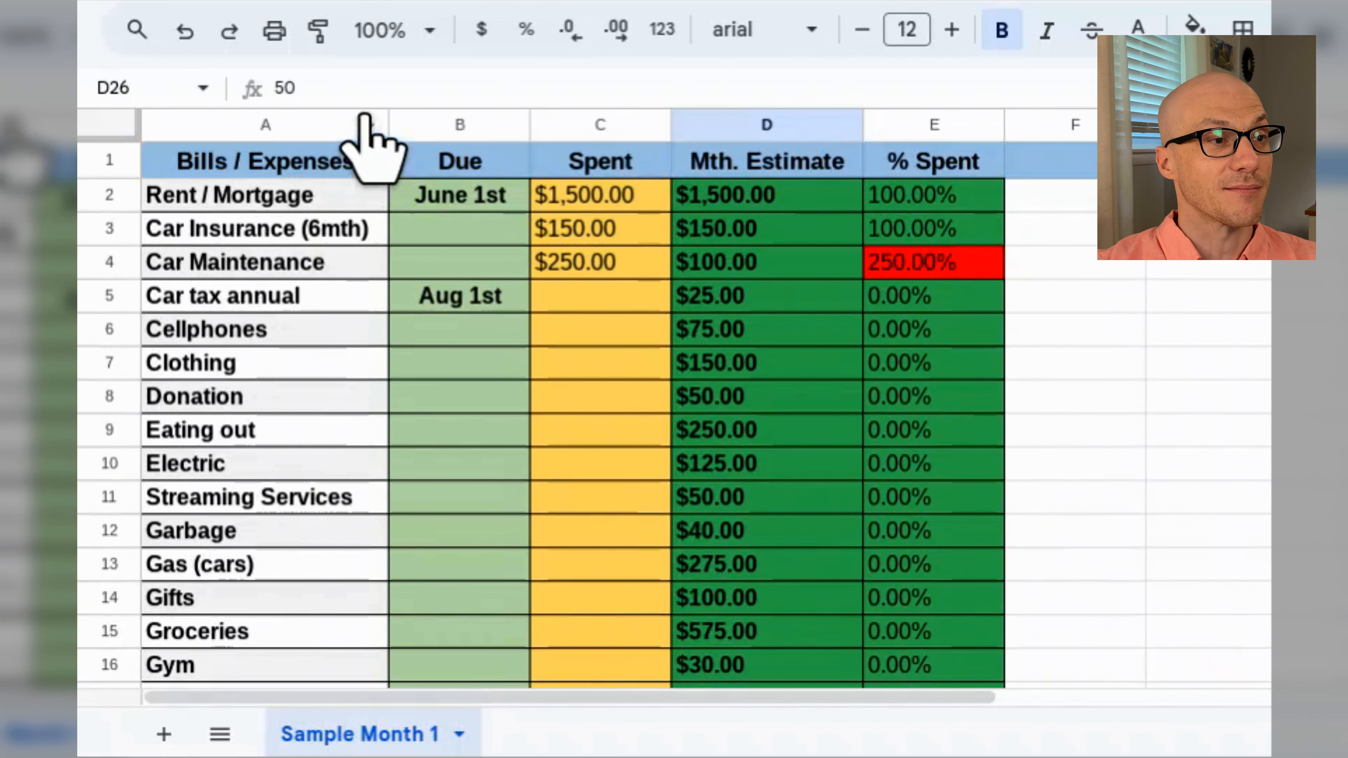
Check the sorting options available for the Bills / Expenses column without applying any
{"action": "left_click", "coordinate": [371, 124]}
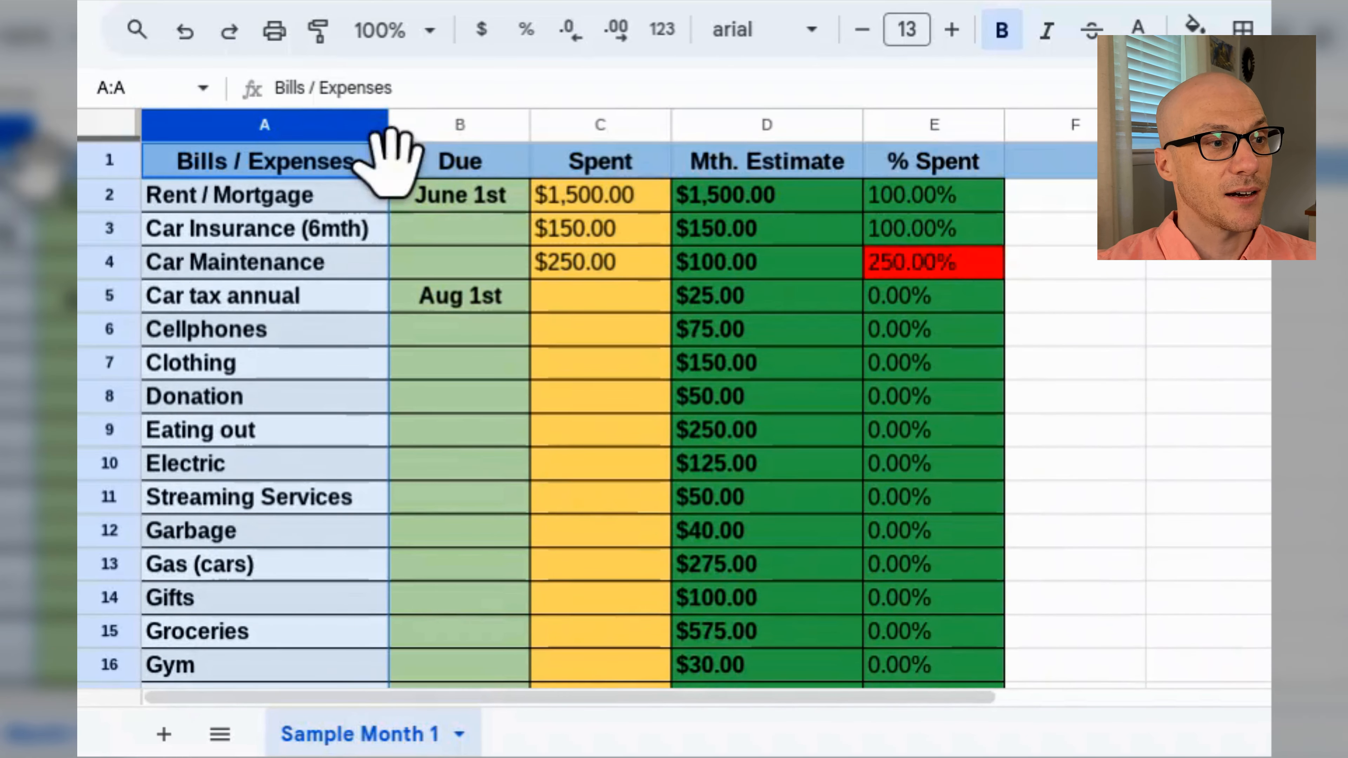
{"action": "left_click", "coordinate": [371, 126]}
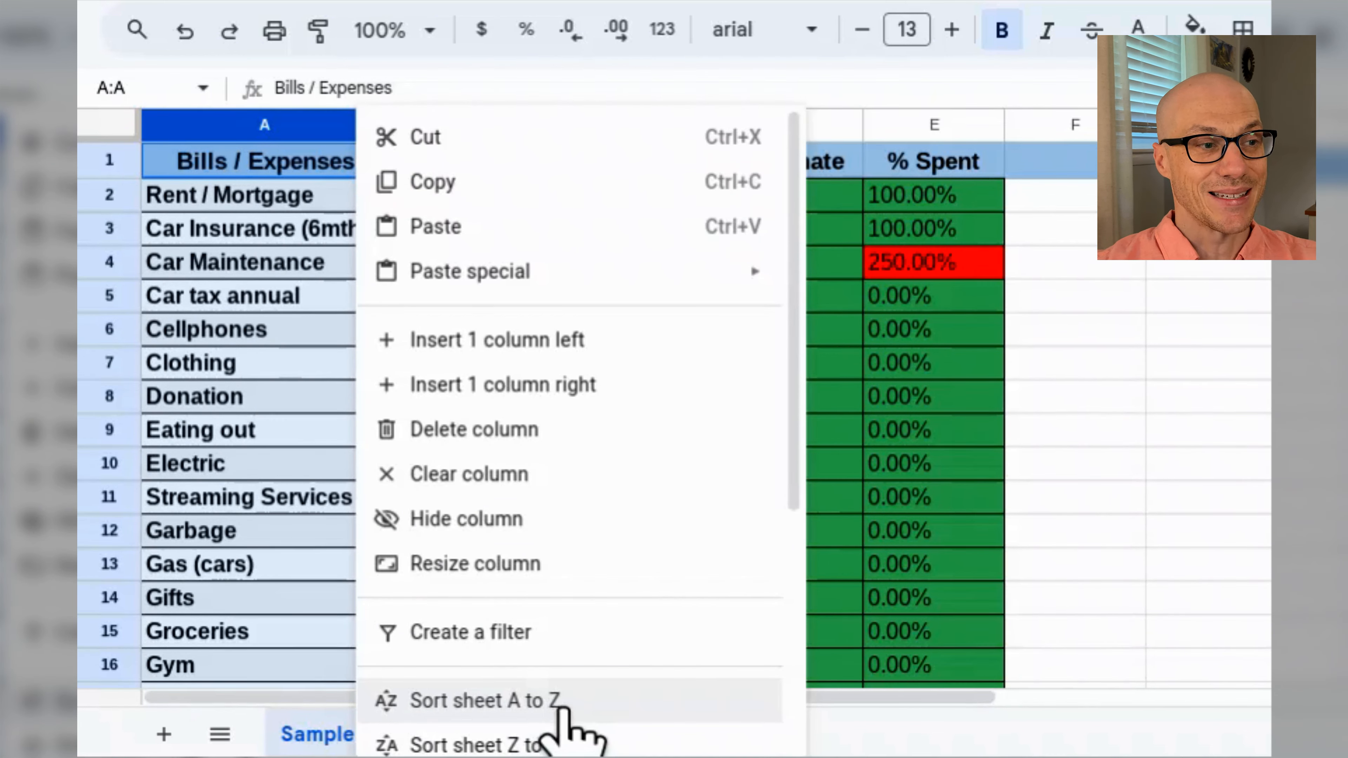
{"action": "left_click", "coordinate": [265, 404]}
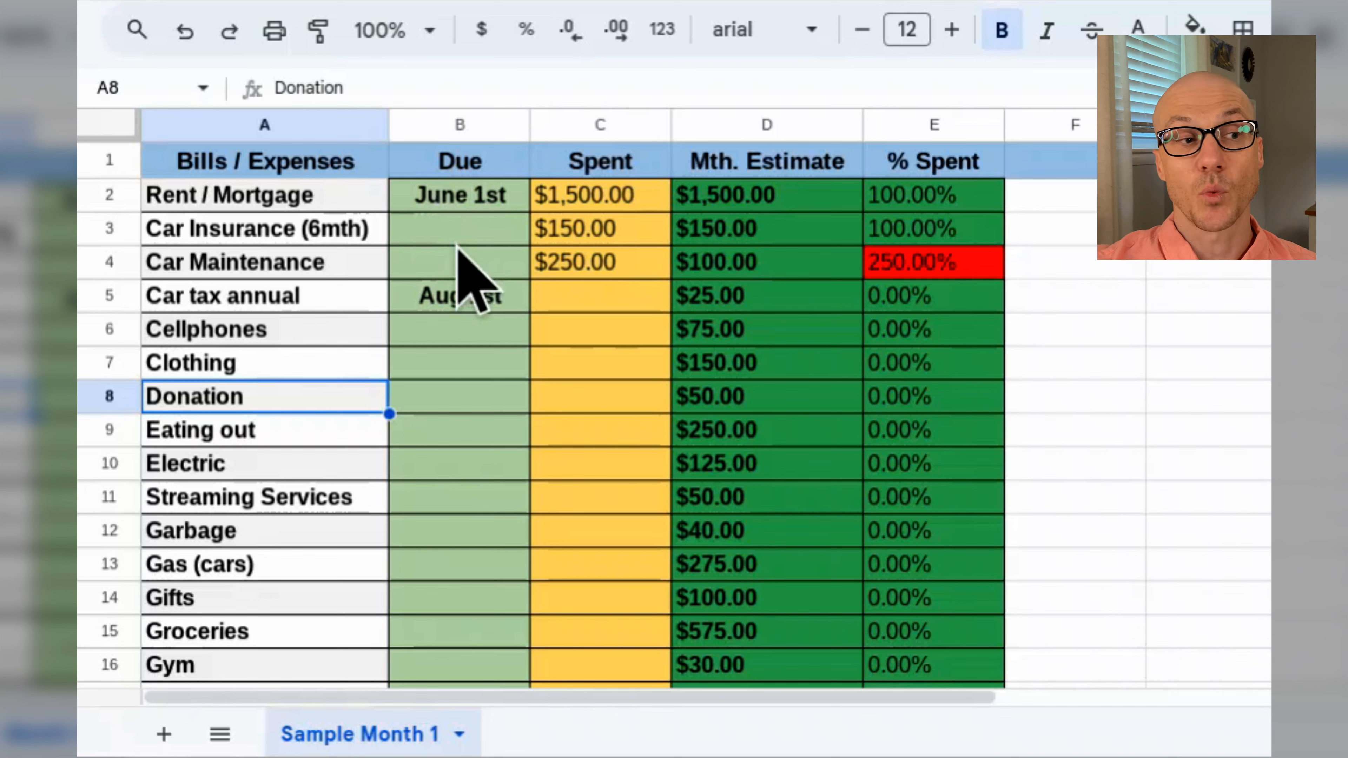
Examine the Due and Mth. Estimate columns, including the fill colour choices for the Car Maintenance estimate
{"action": "left_click", "coordinate": [473, 263]}
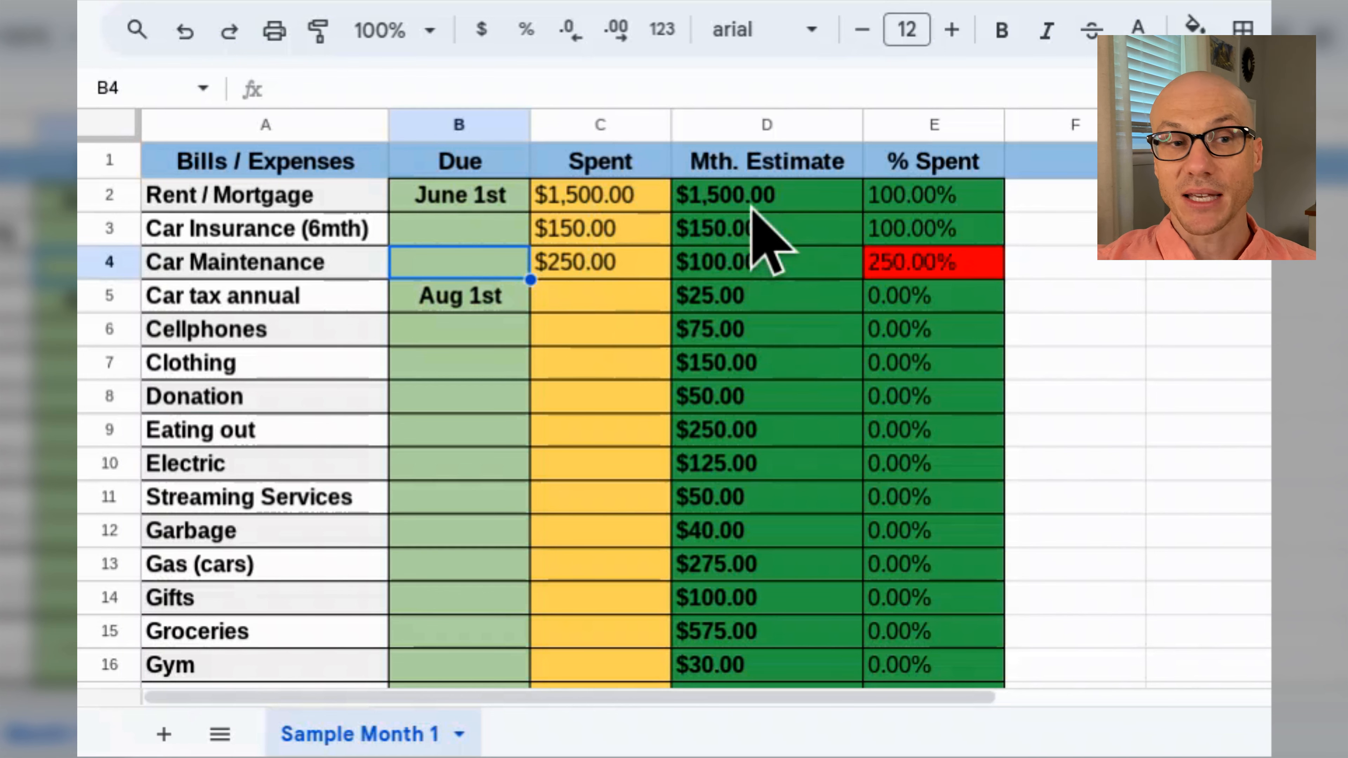
{"action": "left_click", "coordinate": [754, 261]}
{"action": "left_click", "coordinate": [1195, 26]}
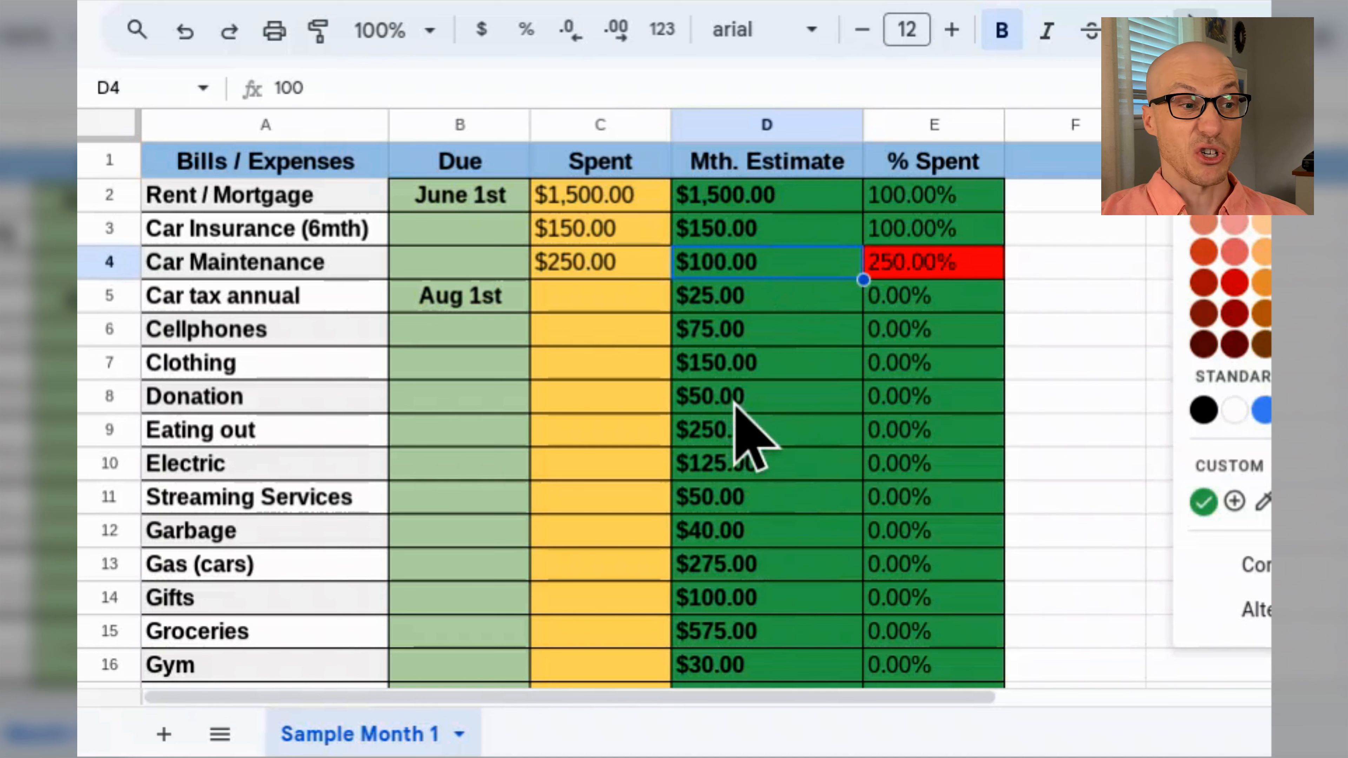
{"action": "left_click", "coordinate": [746, 408]}
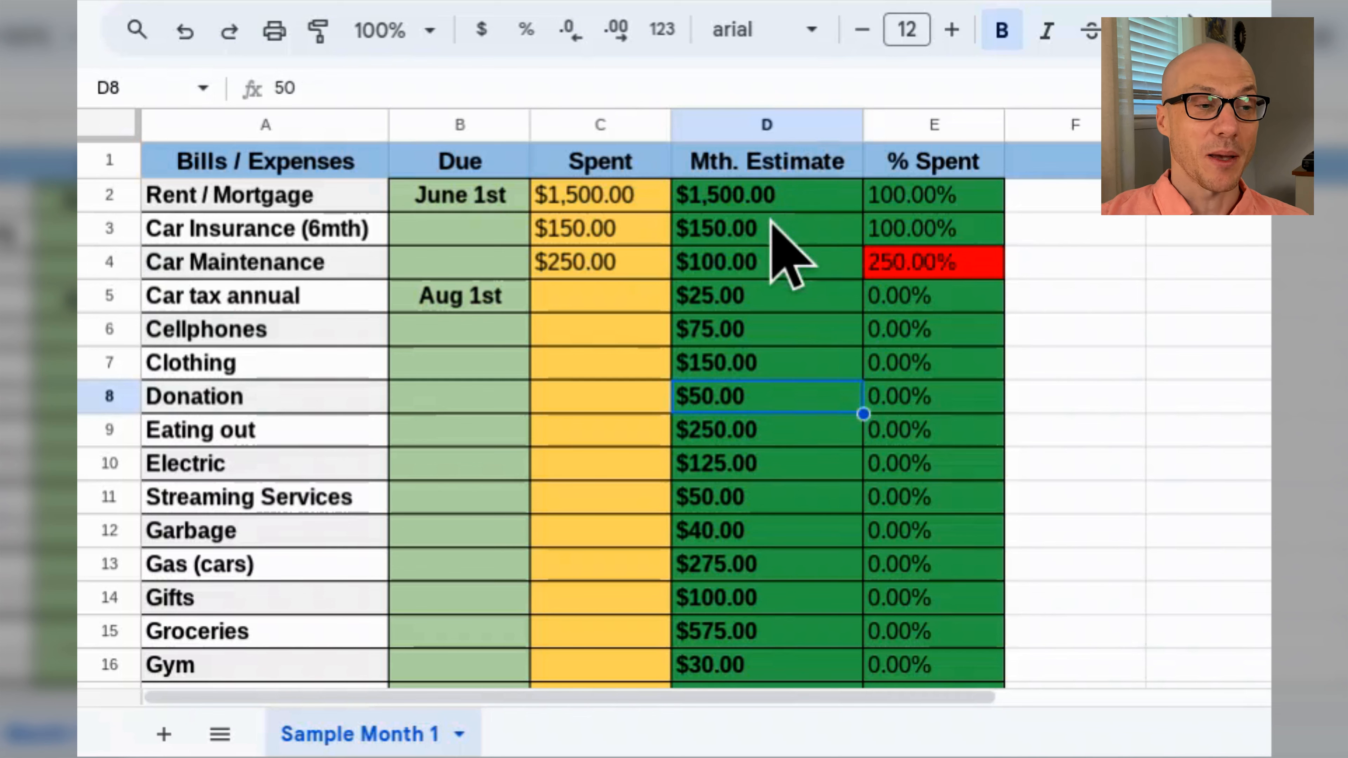
{"action": "scroll", "coordinate": [775, 409], "scroll_direction": "down", "scroll_amount": 3}
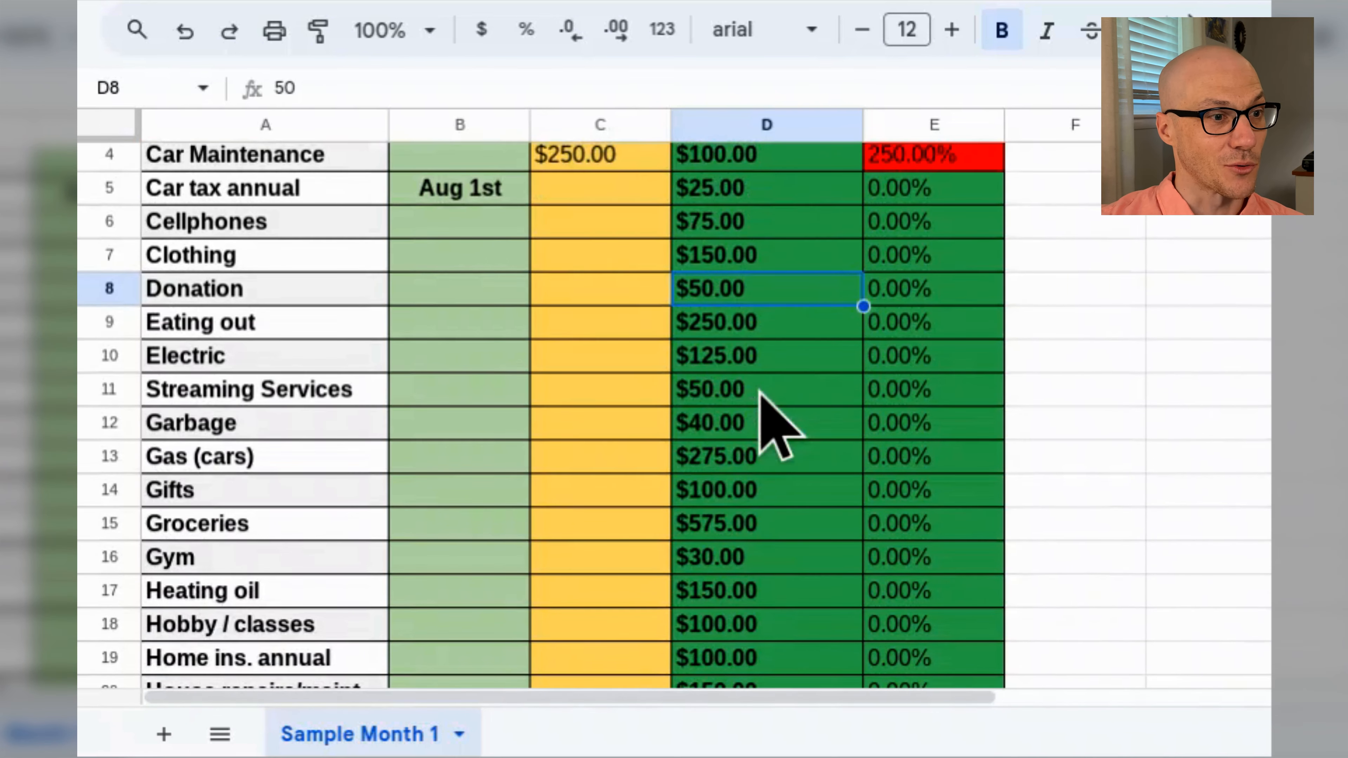
{"action": "left_click", "coordinate": [768, 460]}
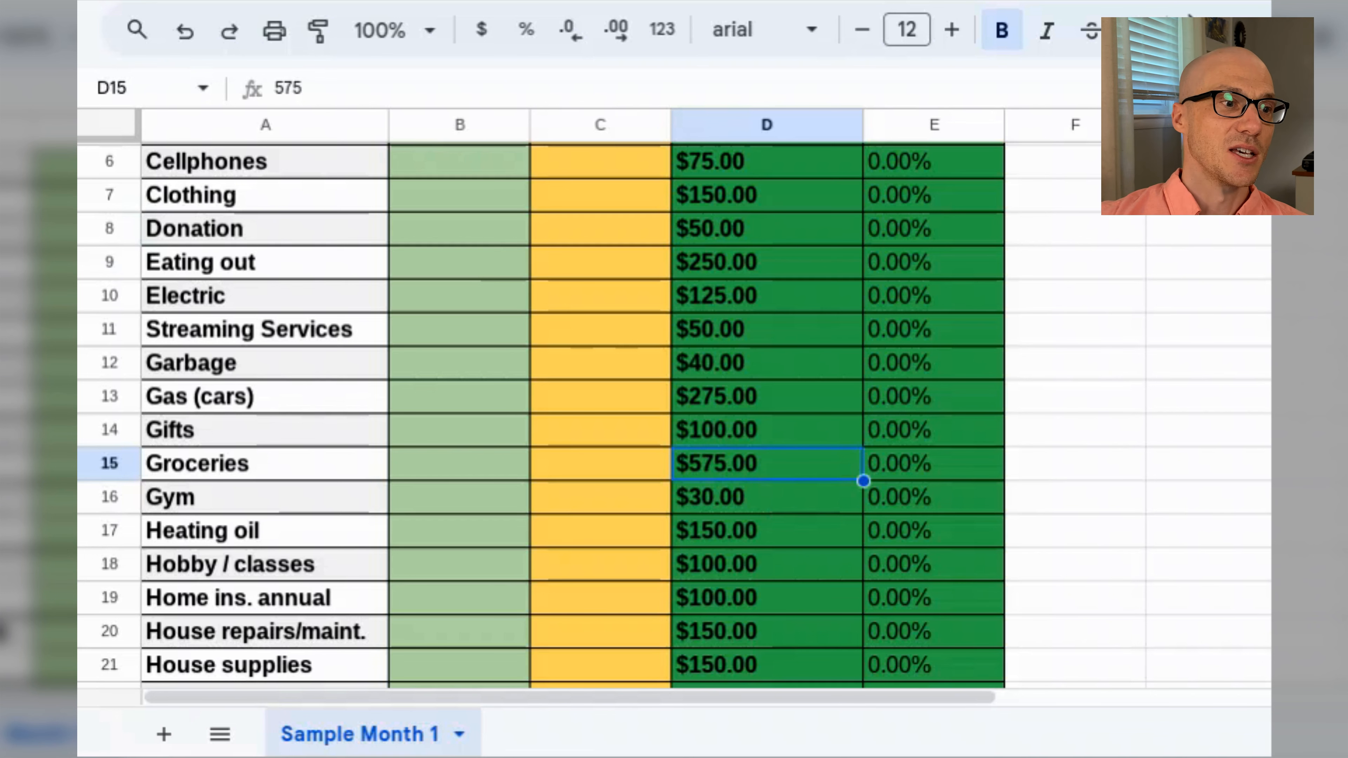
{"action": "scroll", "coordinate": [849, 468], "scroll_direction": "up", "scroll_amount": 2}
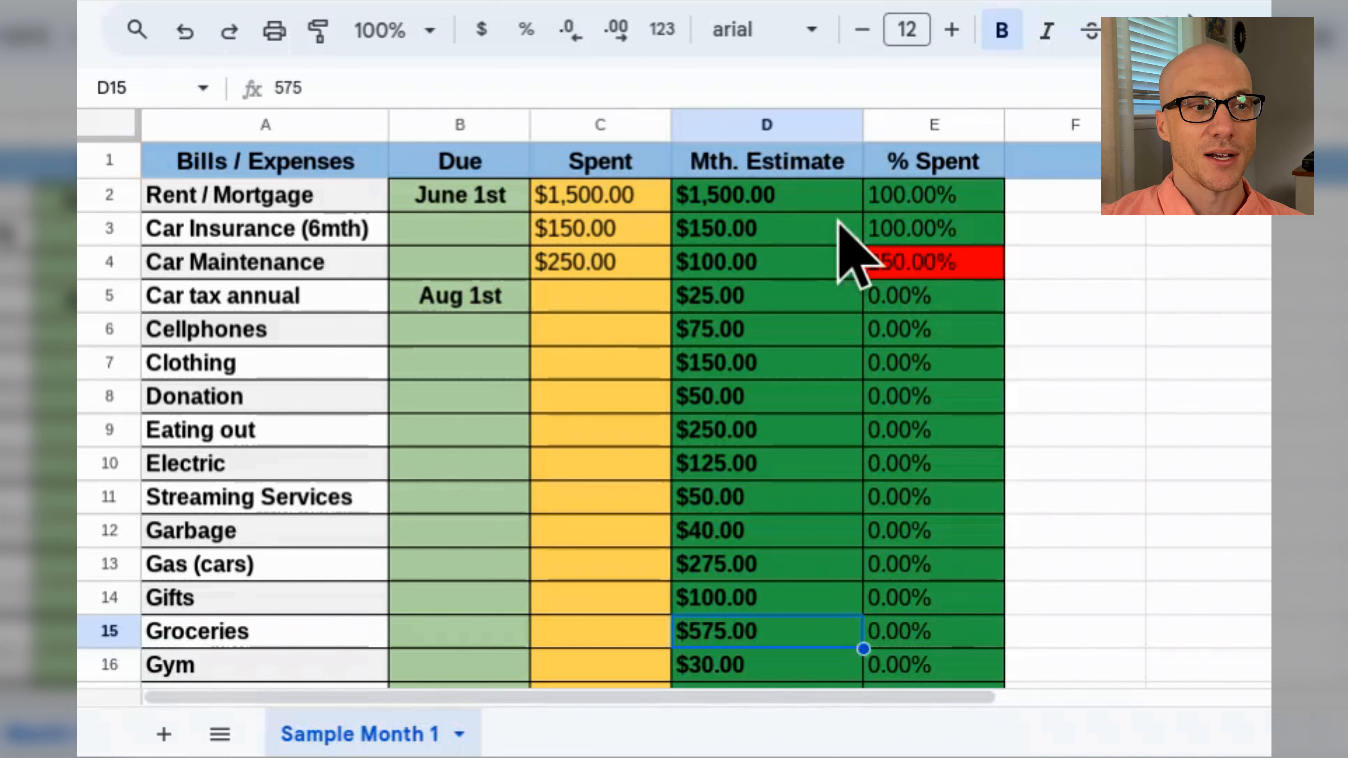
Inspect the % Spent formulas for Rent / Mortgage and Car Maintenance, and the Car Maintenance amounts behind them
{"action": "left_click", "coordinate": [924, 207]}
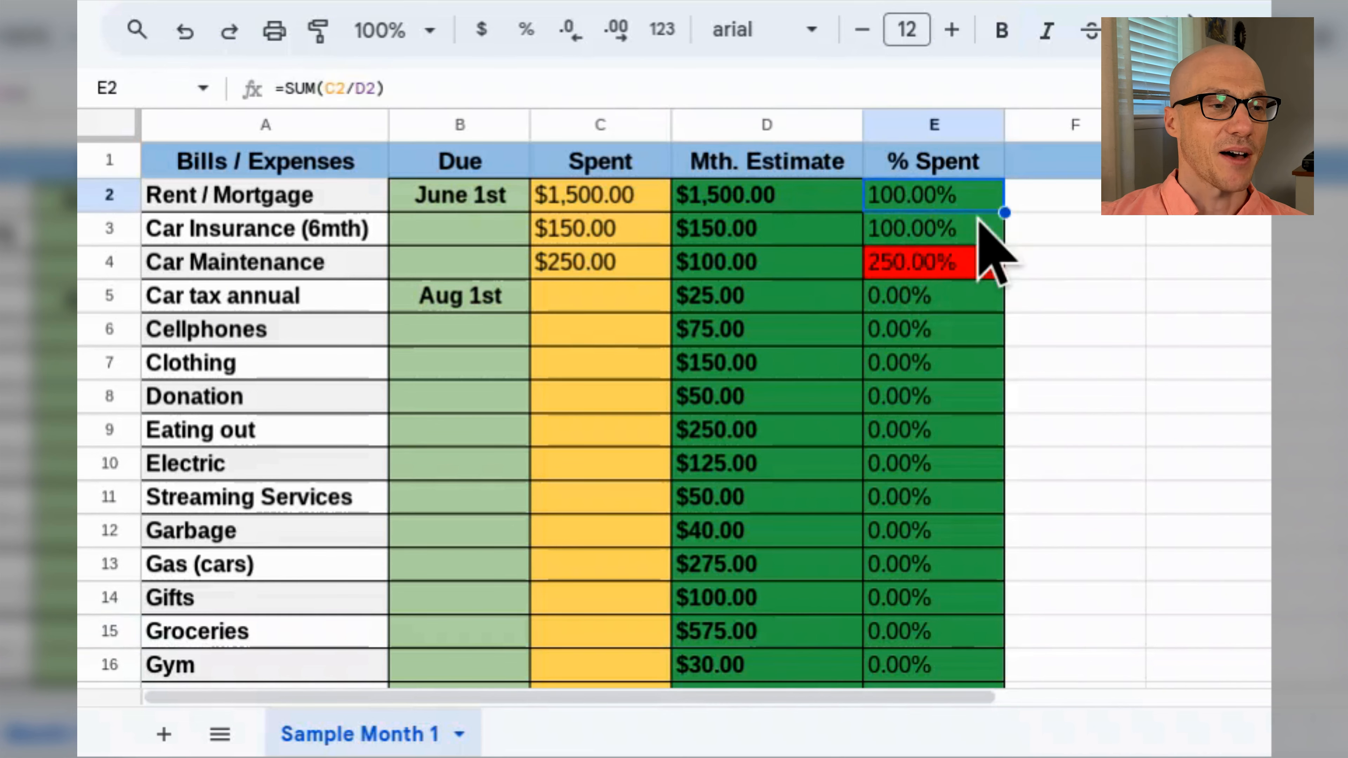
{"action": "left_click", "coordinate": [912, 264]}
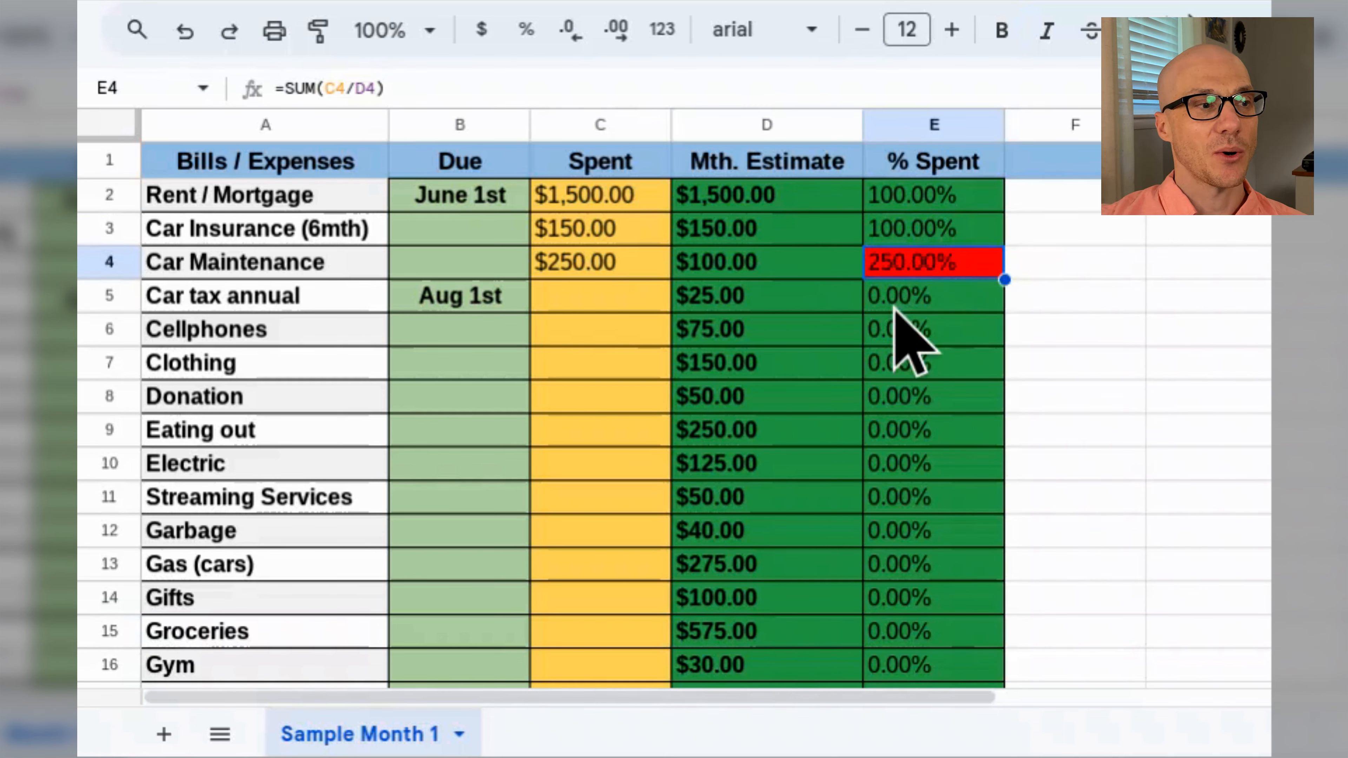
{"action": "left_click", "coordinate": [719, 263]}
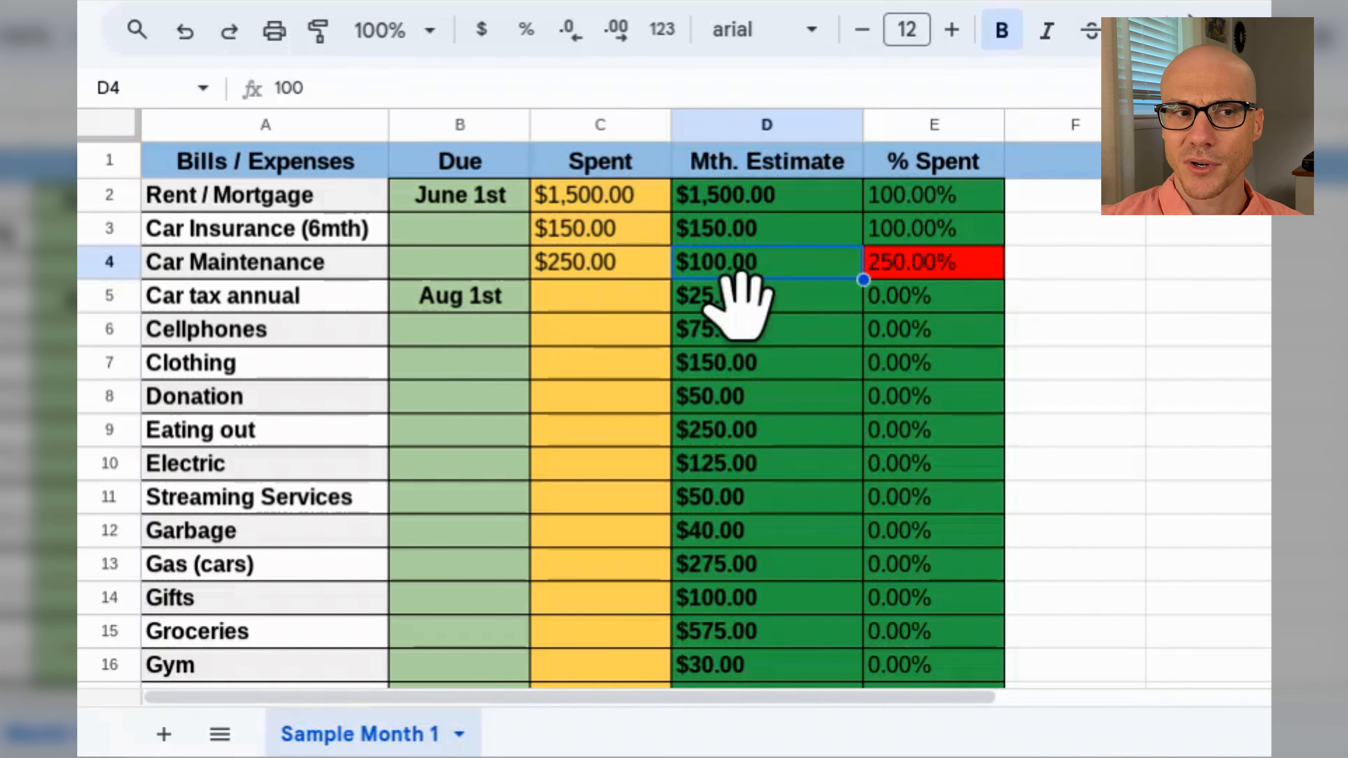
{"action": "left_click", "coordinate": [611, 264]}
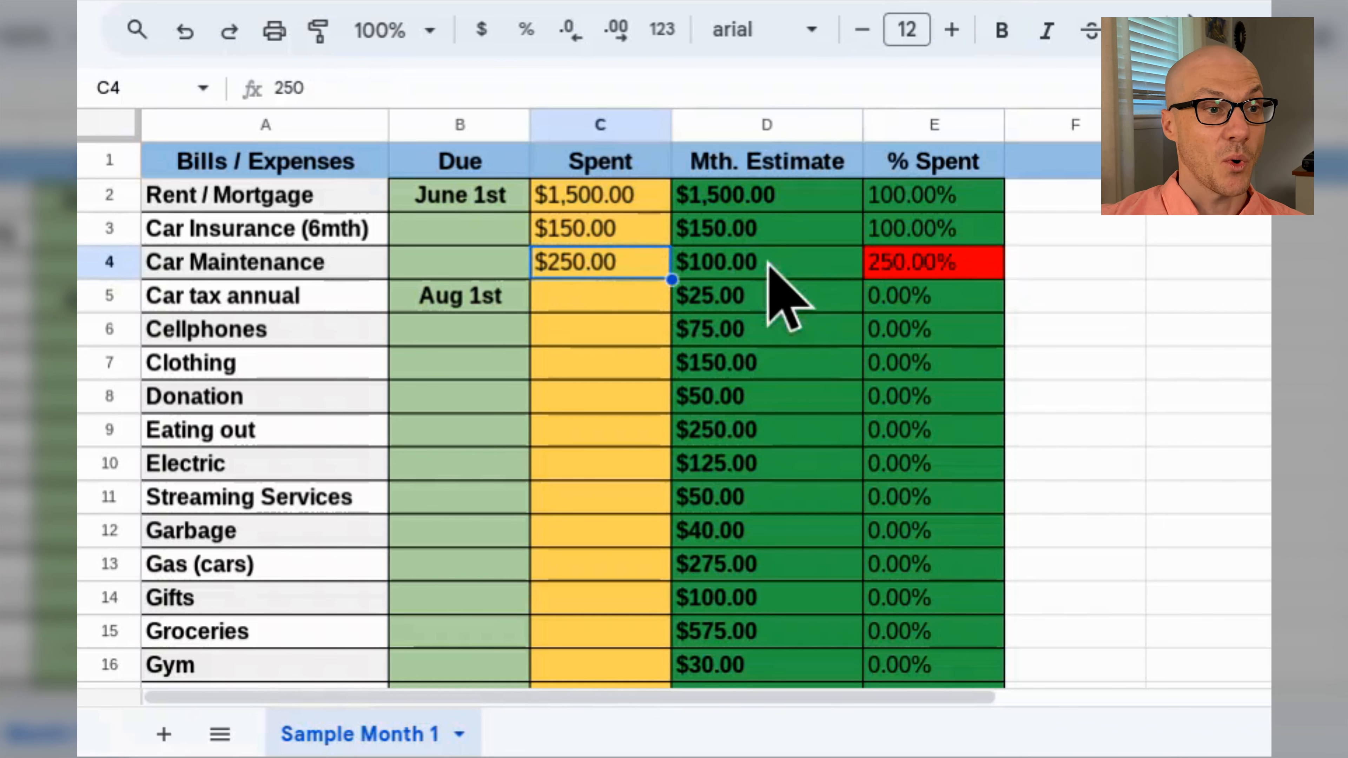
{"action": "left_click", "coordinate": [926, 266]}
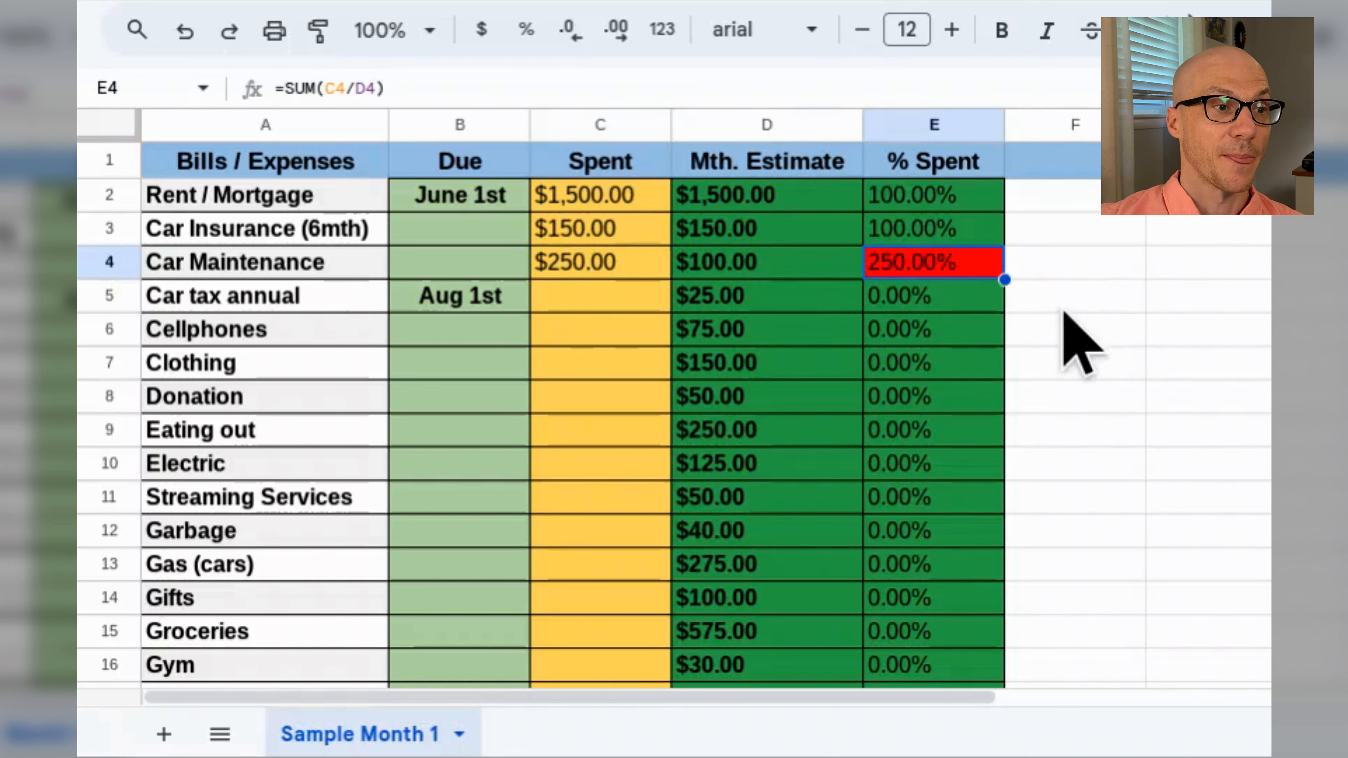
Set the Spent amount for Car Maintenance to $50
{"action": "left_click", "coordinate": [616, 265]}
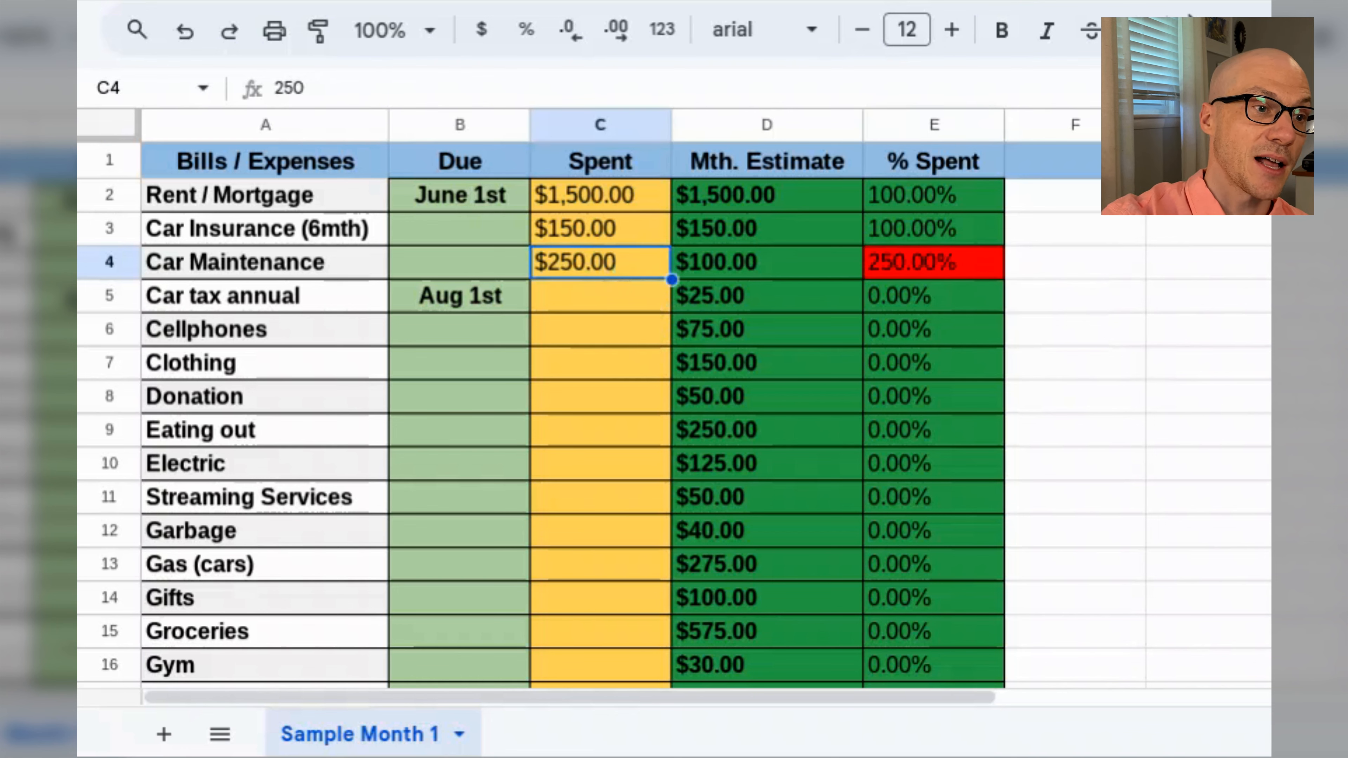
{"action": "type", "text": "50"}
{"action": "key", "text": "Return"}
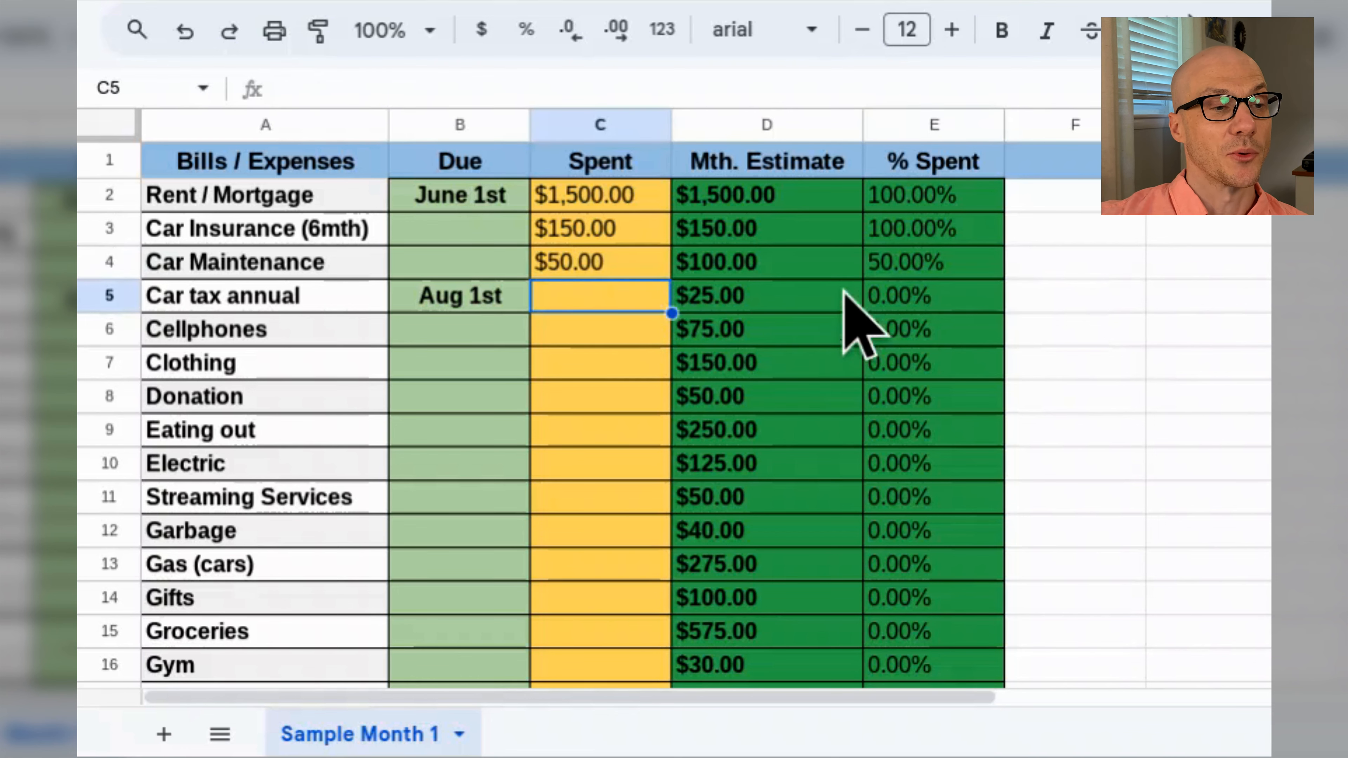
Change the Spent amount for Car Maintenance to $150
{"action": "left_click", "coordinate": [616, 268]}
{"action": "type", "text": "150"}
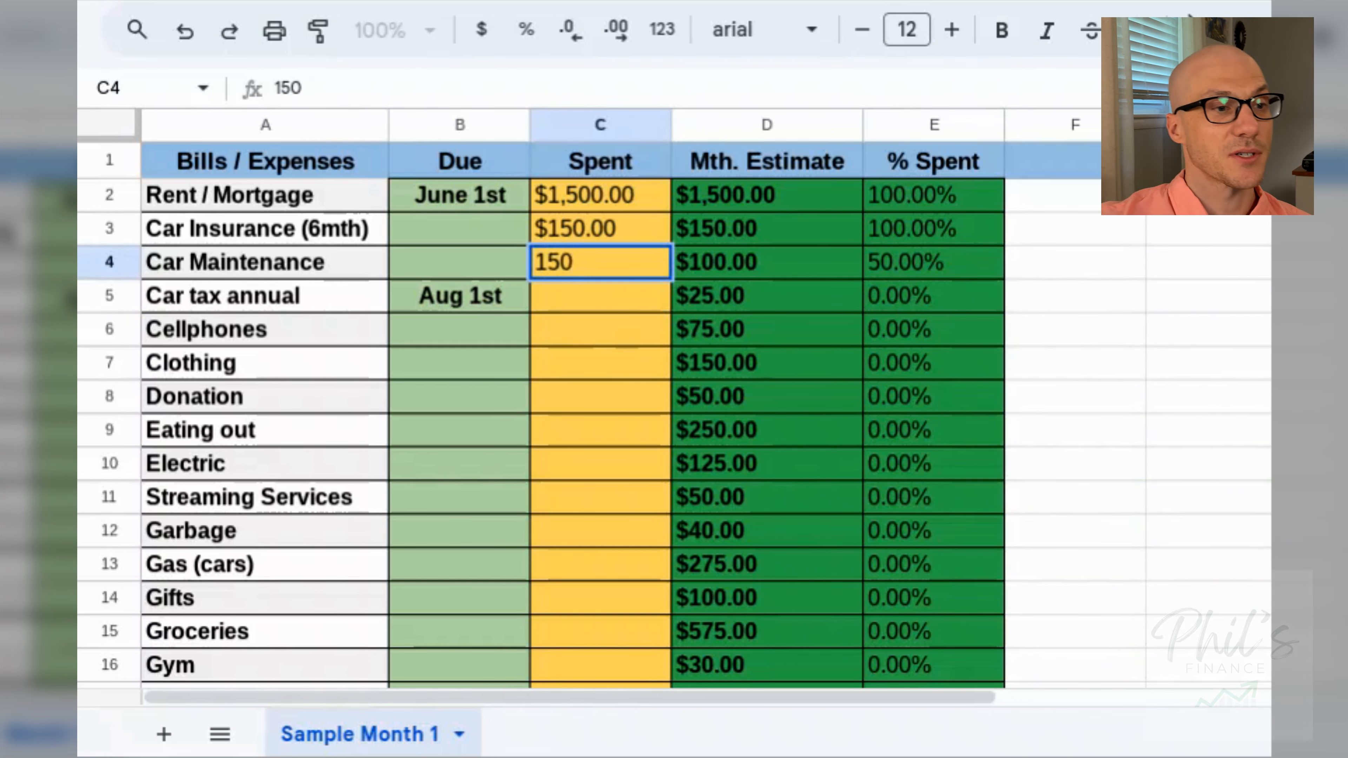
{"action": "key", "text": "Return"}
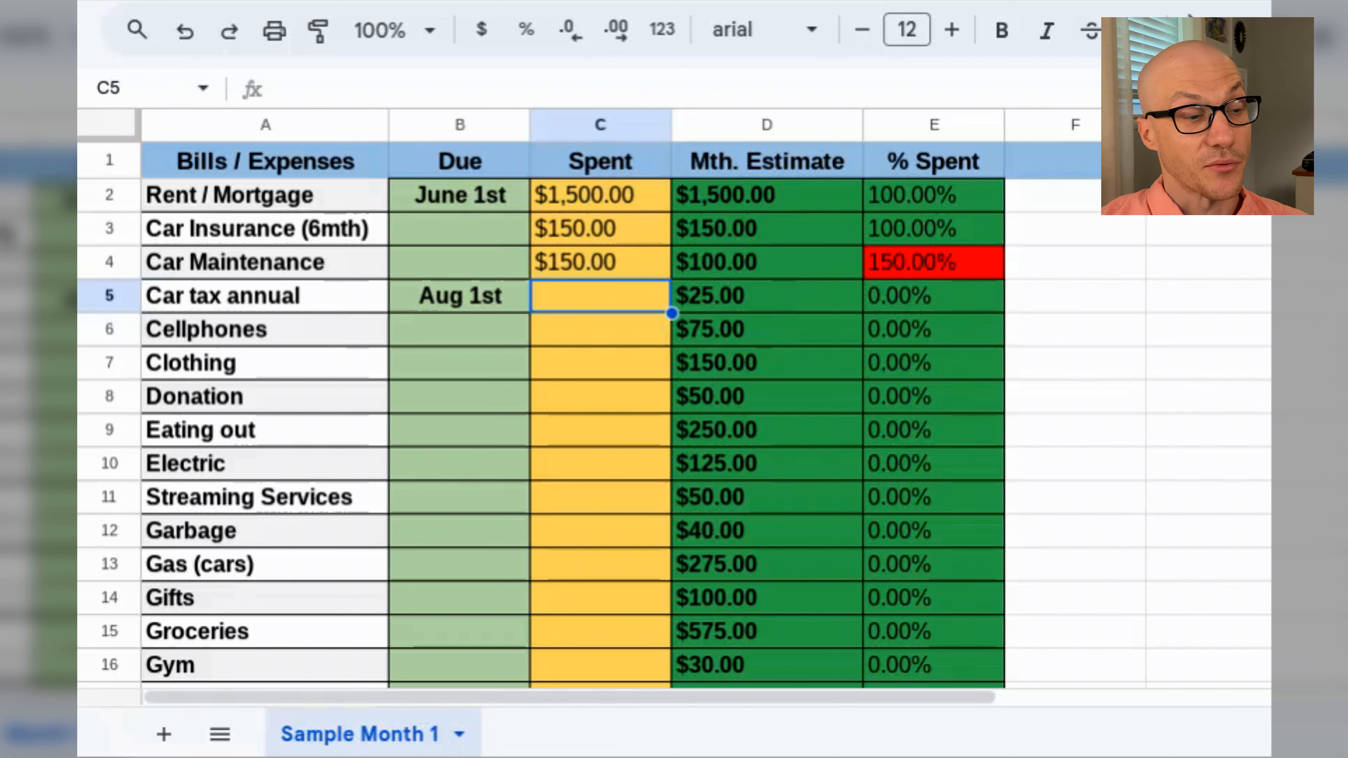
Inspect the Total row's formulas for Spent, Mth. Estimate and % Spent
{"action": "scroll", "coordinate": [701, 406], "scroll_direction": "down", "scroll_amount": 8}
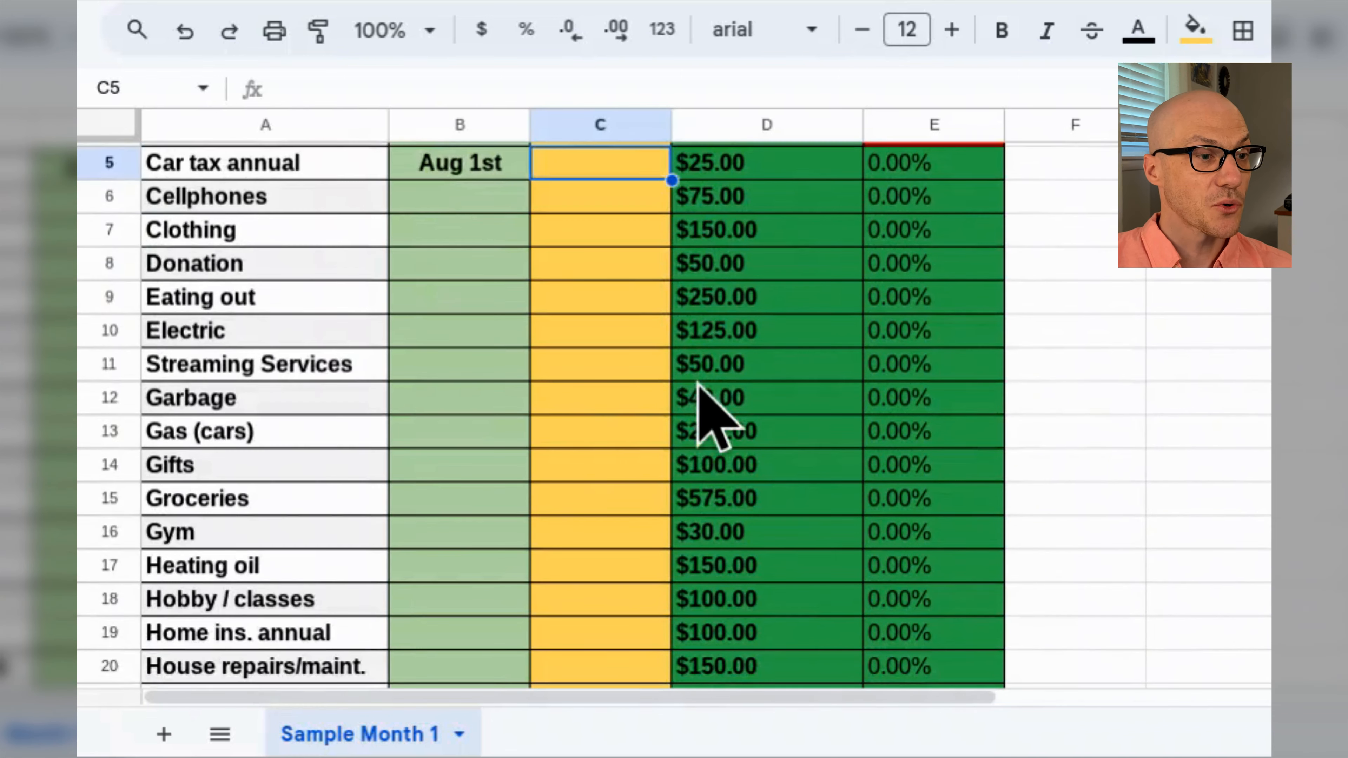
{"action": "scroll", "coordinate": [699, 386], "scroll_direction": "down", "scroll_amount": 5}
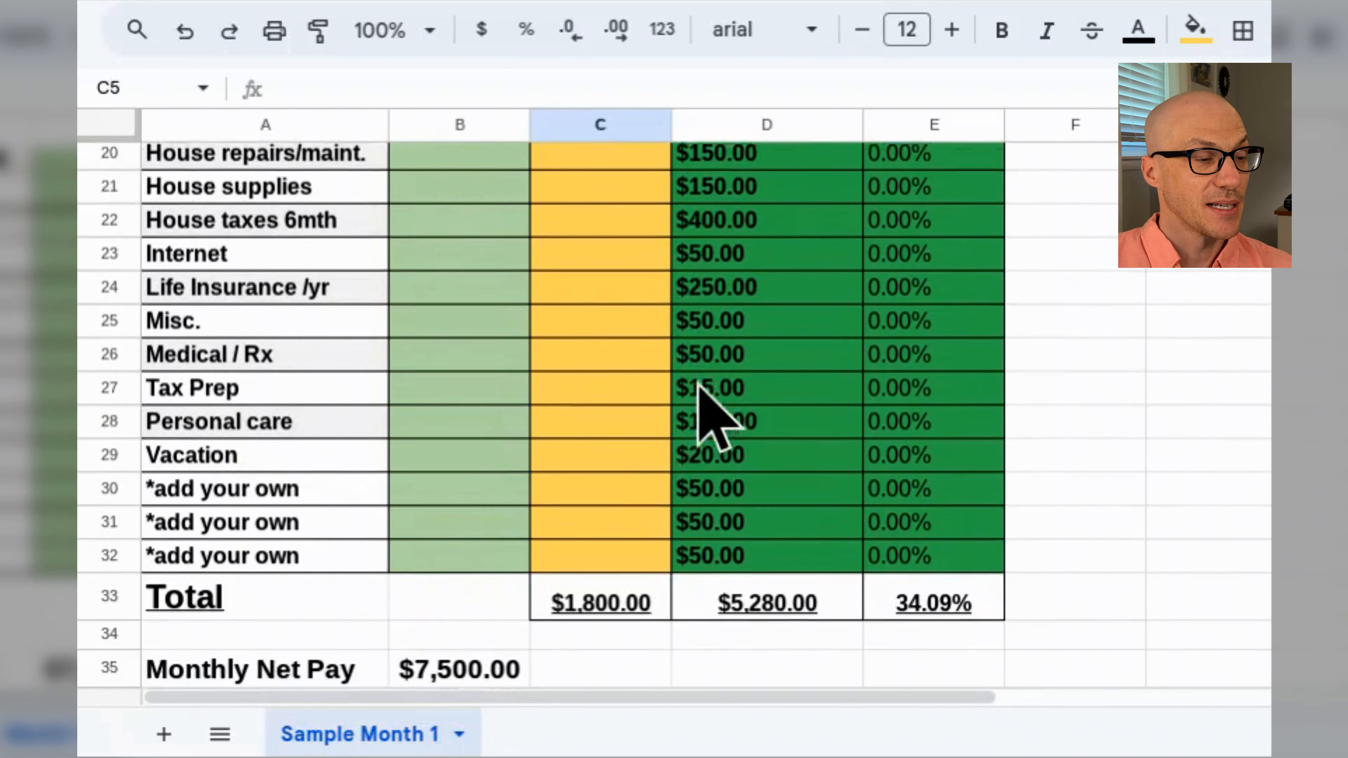
{"action": "left_click", "coordinate": [614, 526]}
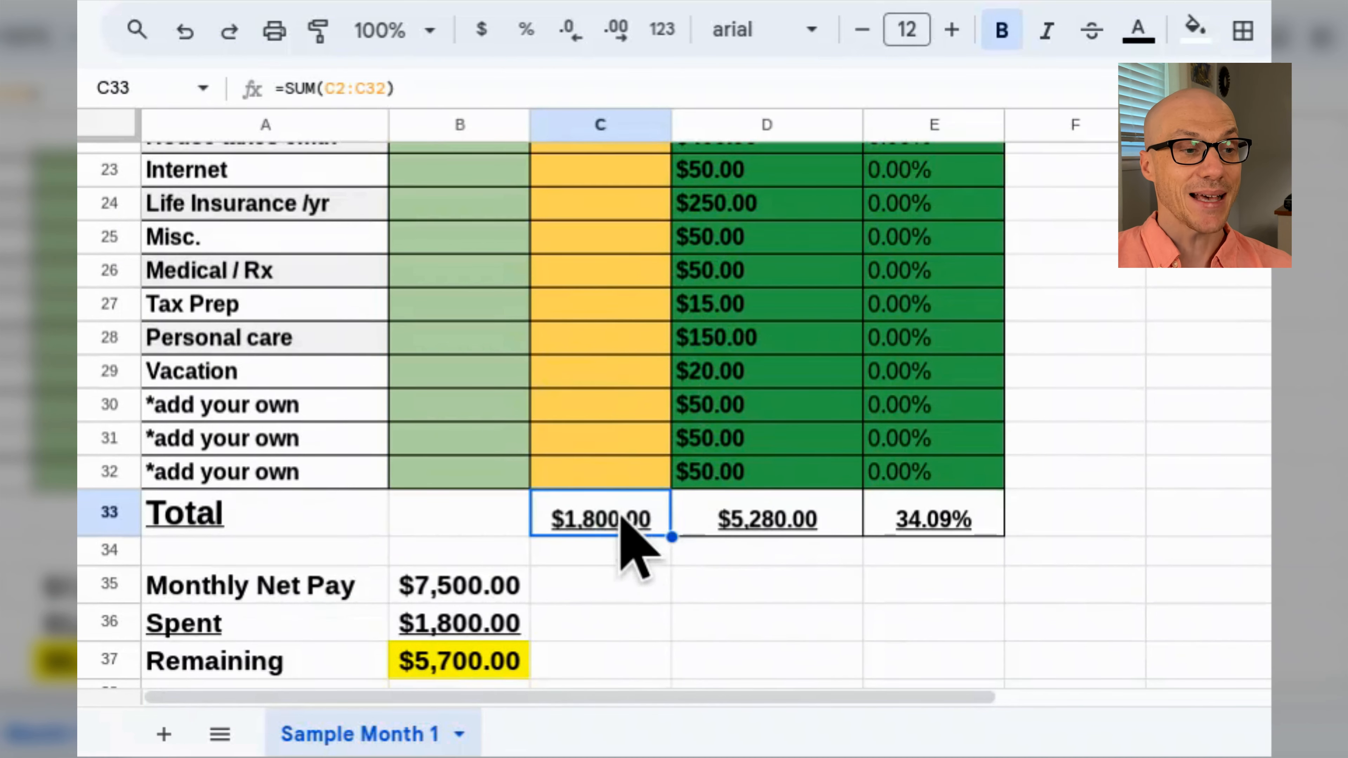
{"action": "left_click", "coordinate": [750, 511]}
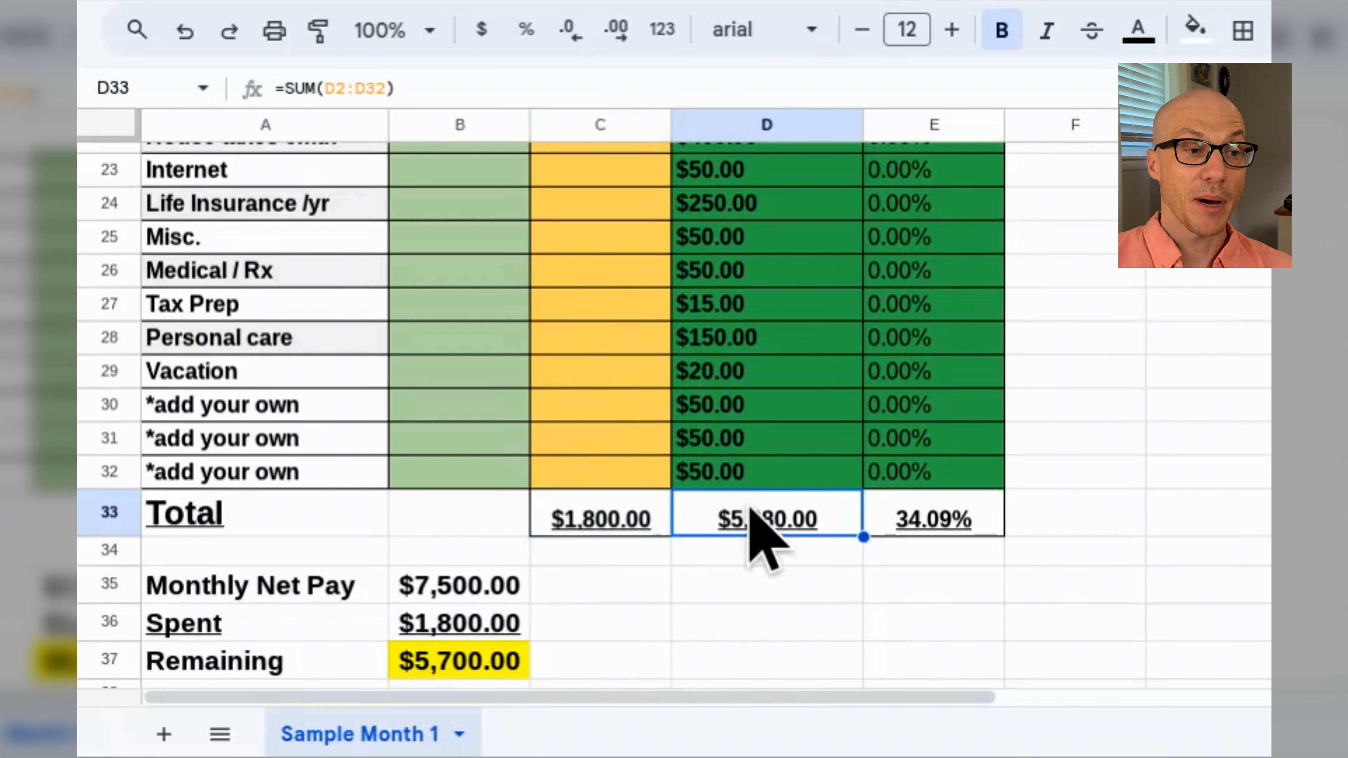
{"action": "left_click", "coordinate": [942, 520]}
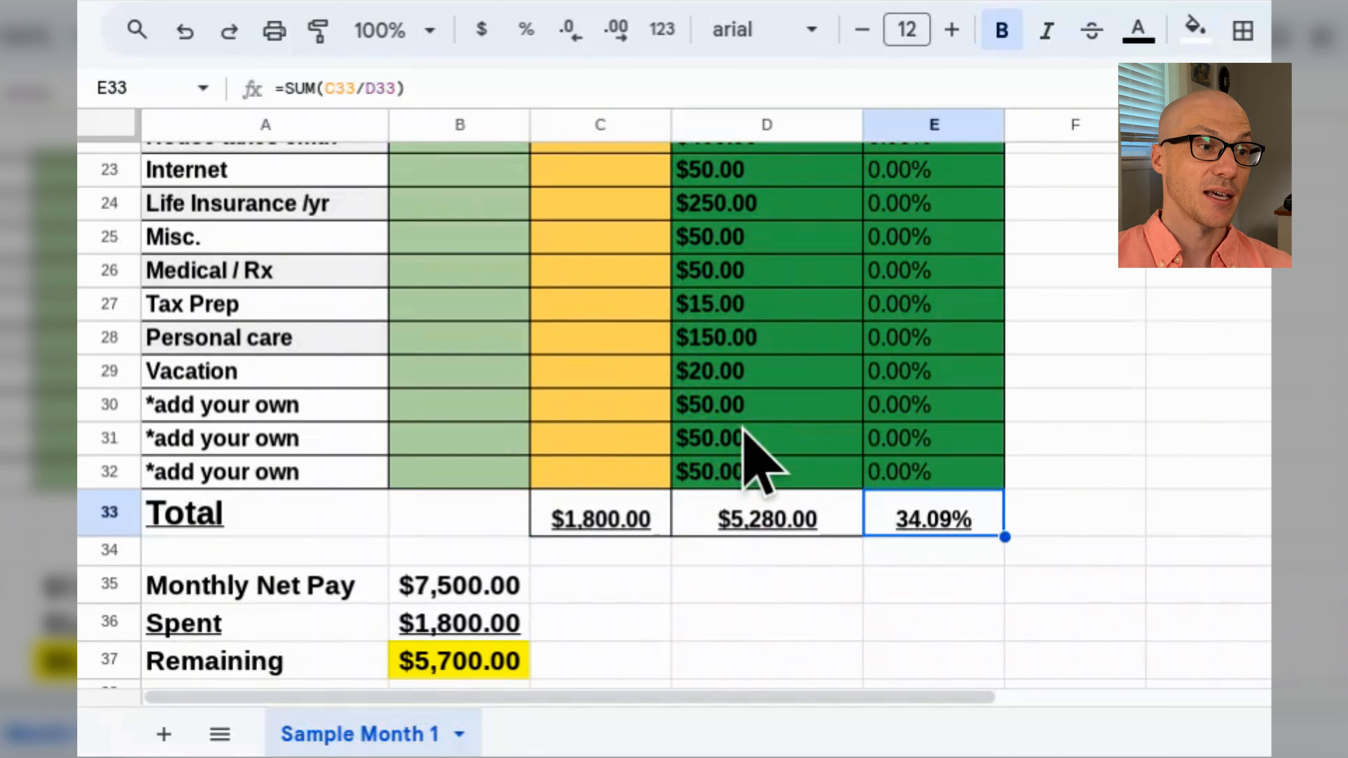
Enter Spent amounts of $50 for Personal care and $50, $120 and $300 for the three "*add your own" rows
{"action": "left_click", "coordinate": [624, 340]}
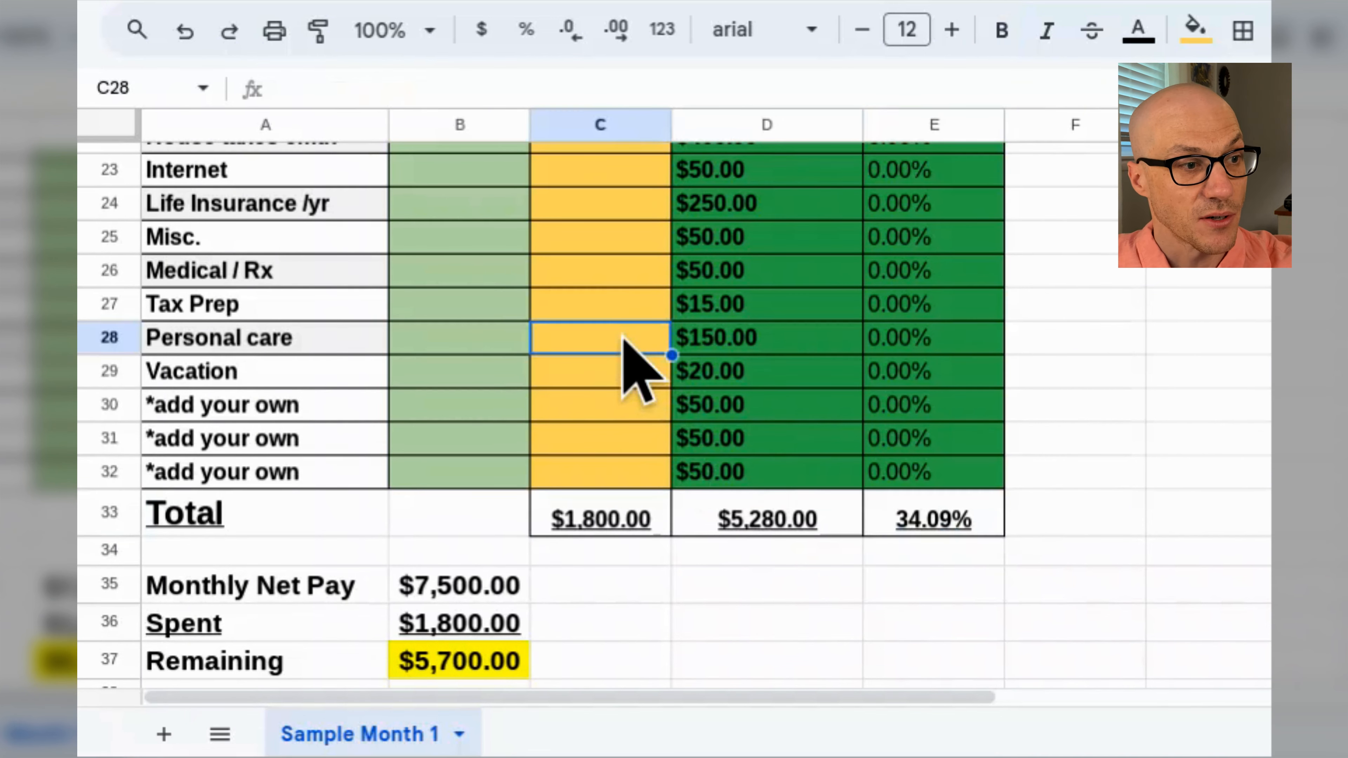
{"action": "type", "text": "50"}
{"action": "left_click", "coordinate": [626, 402]}
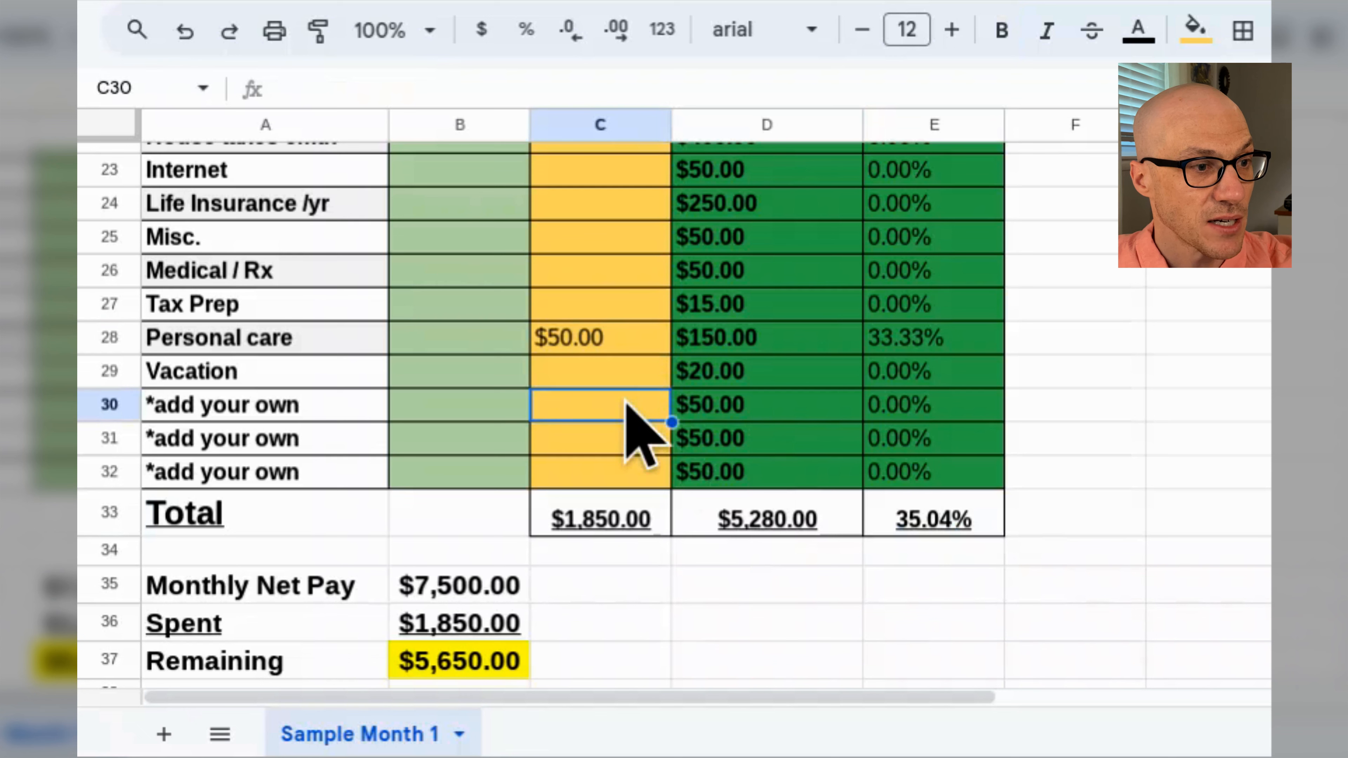
{"action": "type", "text": "50"}
{"action": "left_click", "coordinate": [623, 438]}
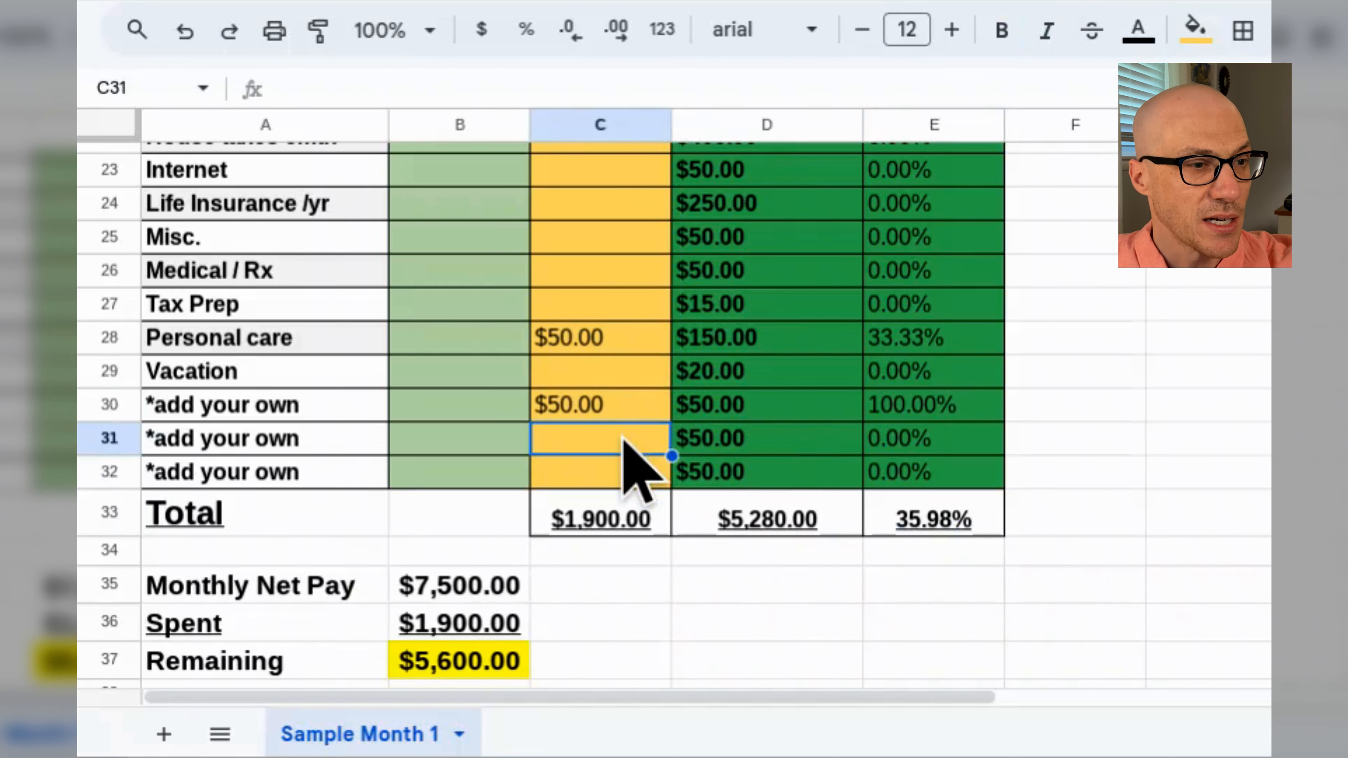
{"action": "type", "text": "120.00"}
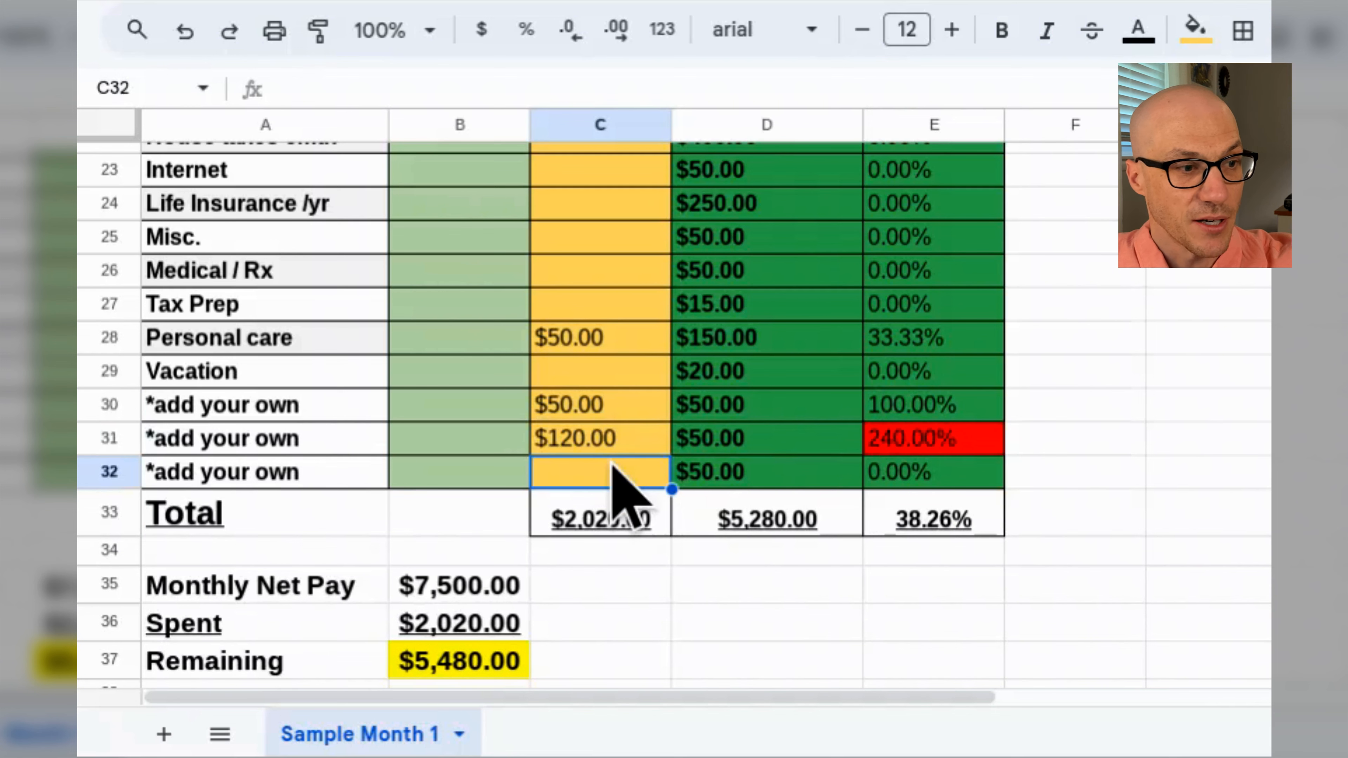
{"action": "type", "text": "300"}
{"action": "key", "text": "Return"}
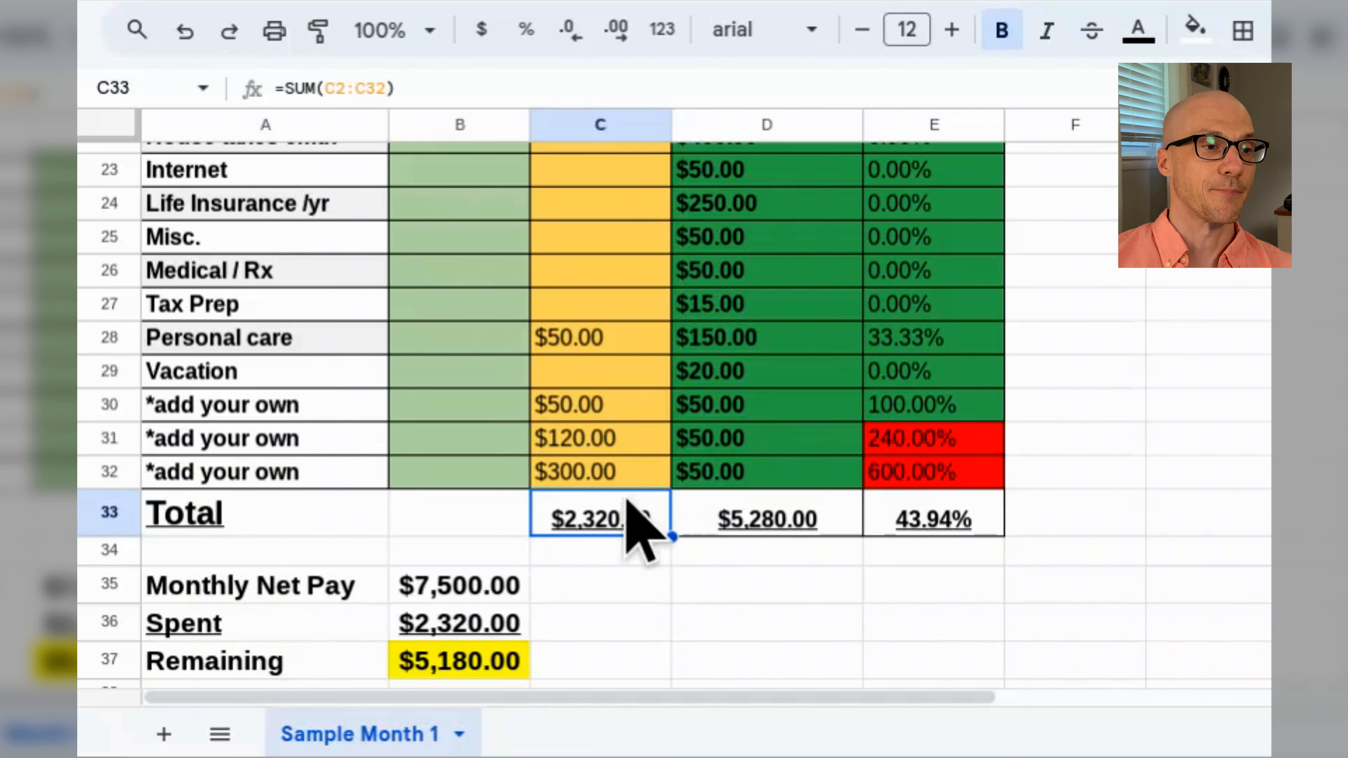
Inspect the formulas of the Total row and of the Spent and Remaining cells under Monthly Net Pay
{"action": "scroll", "coordinate": [858, 542], "scroll_direction": "down", "scroll_amount": 1}
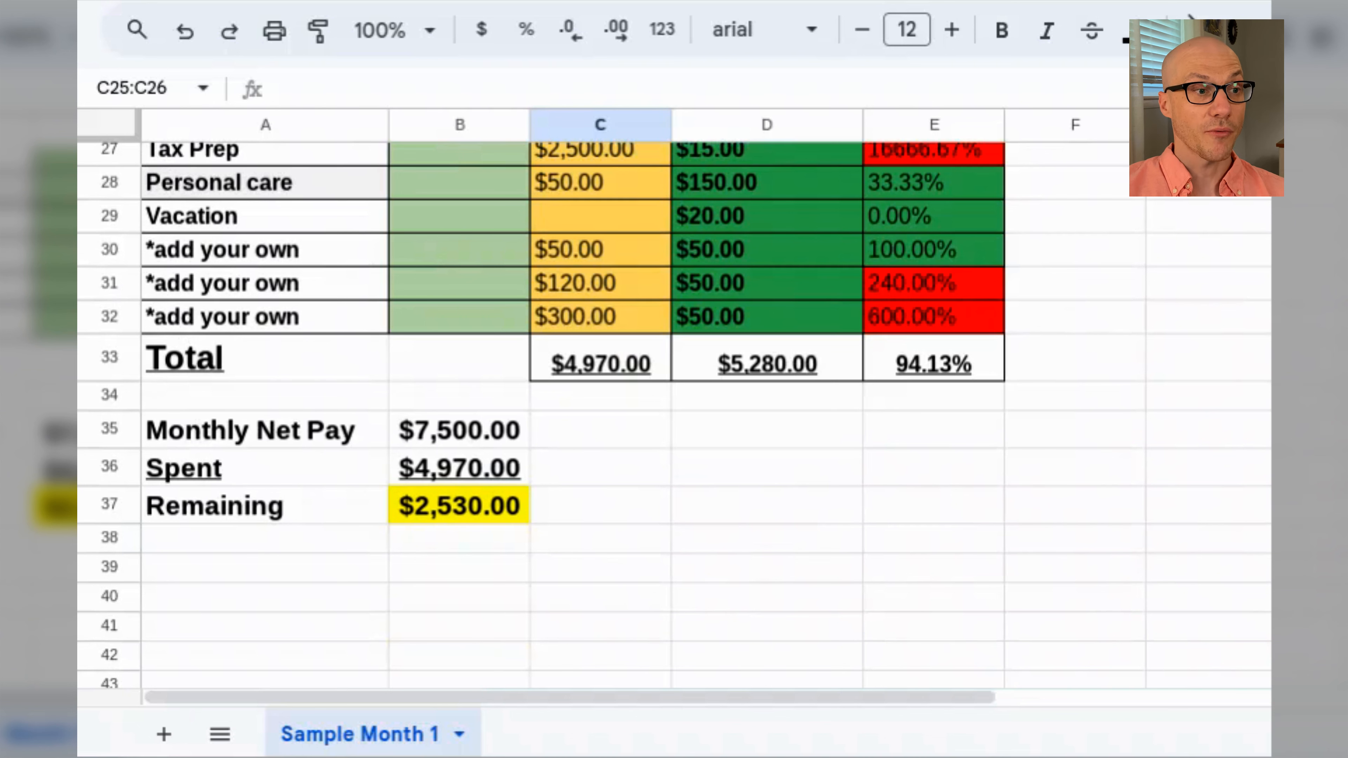
{"action": "left_click", "coordinate": [616, 366]}
{"action": "left_click", "coordinate": [718, 365]}
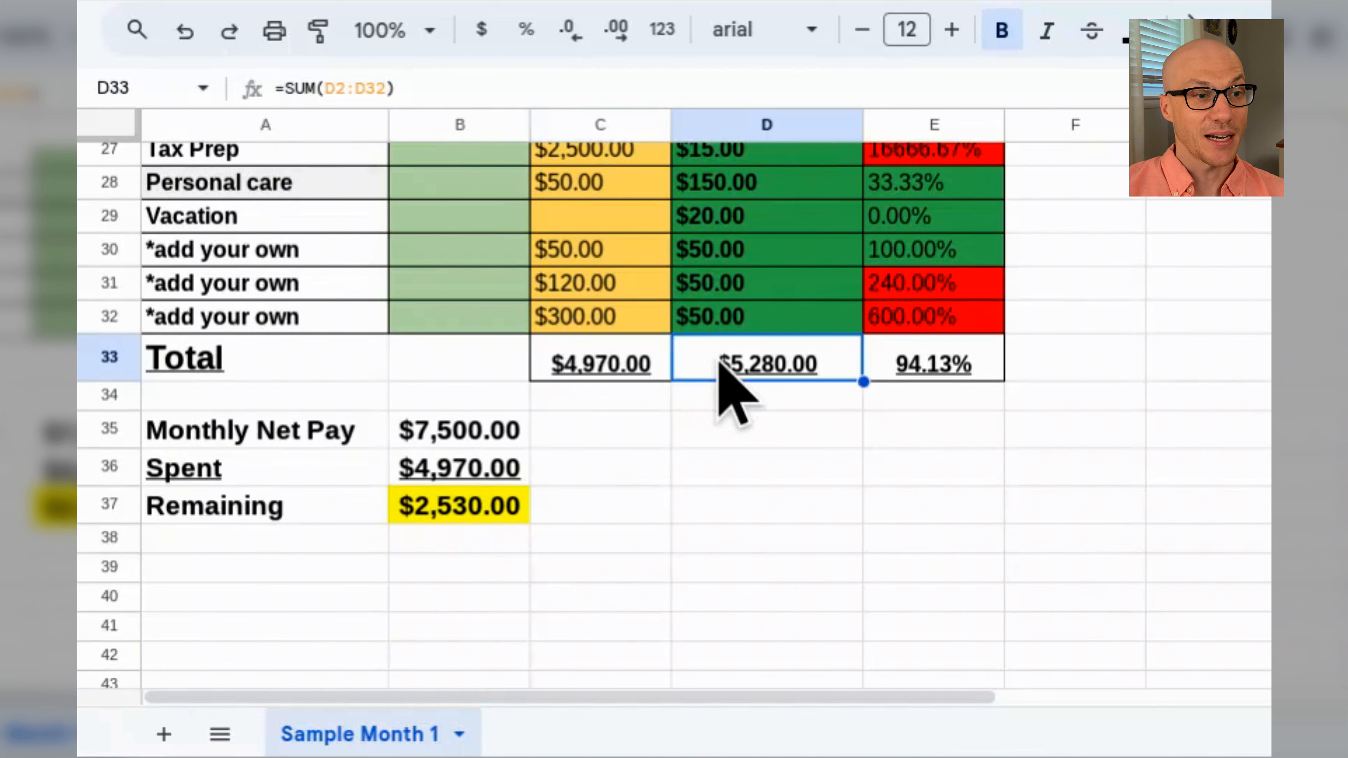
{"action": "left_click", "coordinate": [924, 370]}
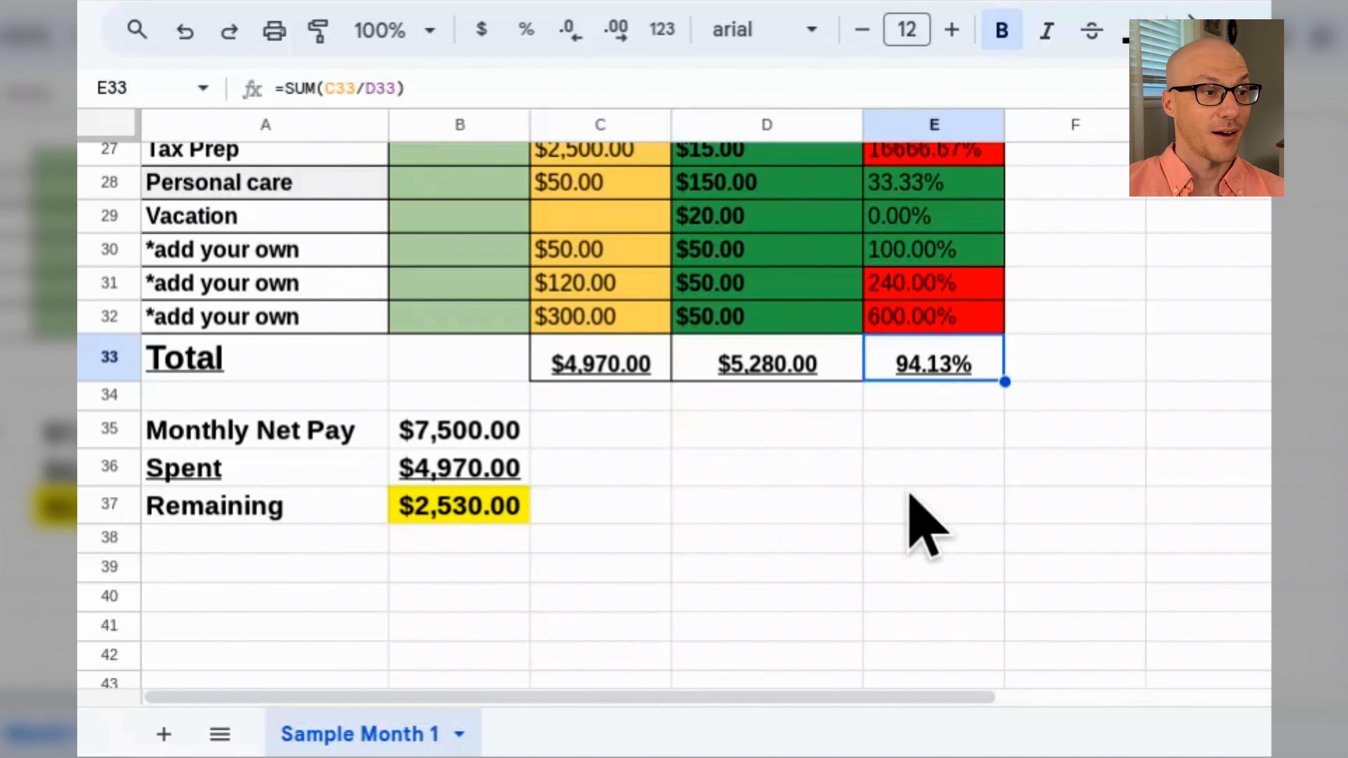
{"action": "left_click", "coordinate": [475, 466]}
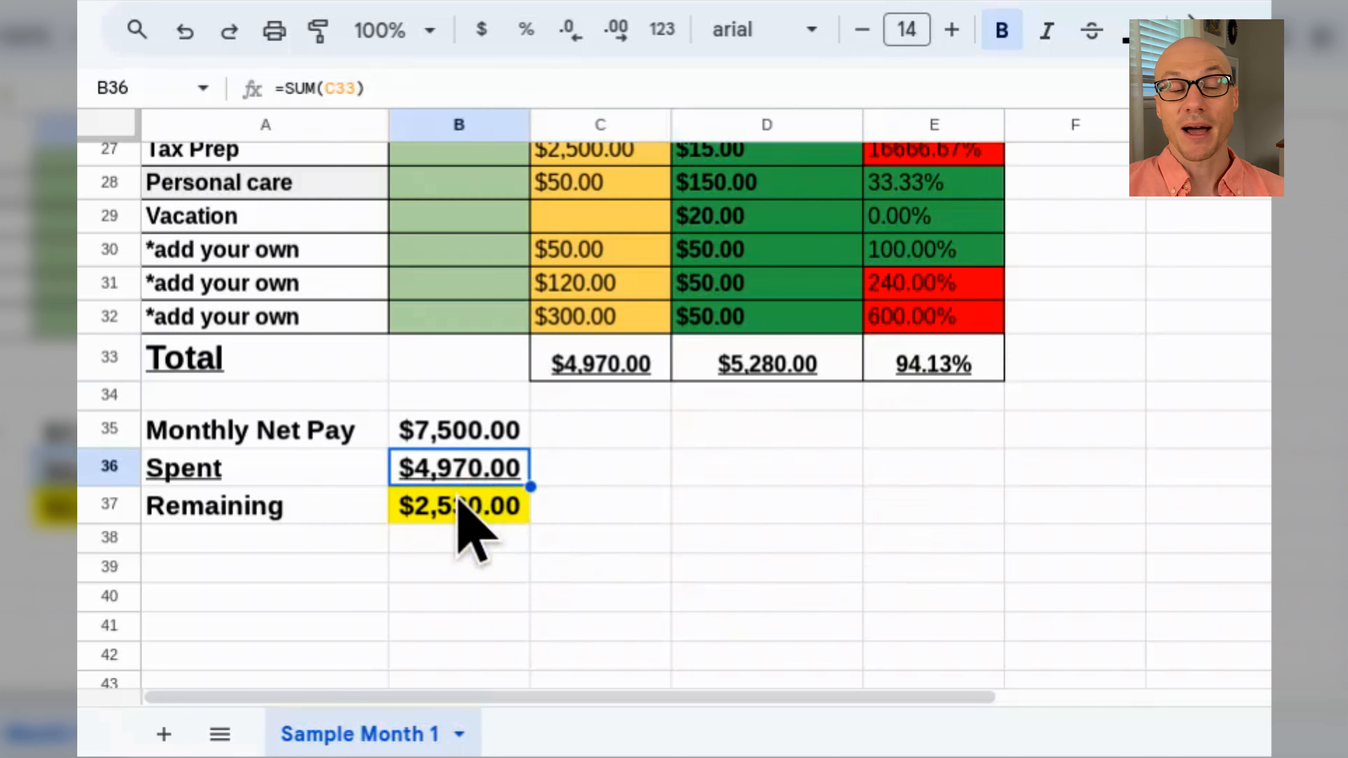
{"action": "left_click", "coordinate": [458, 502]}
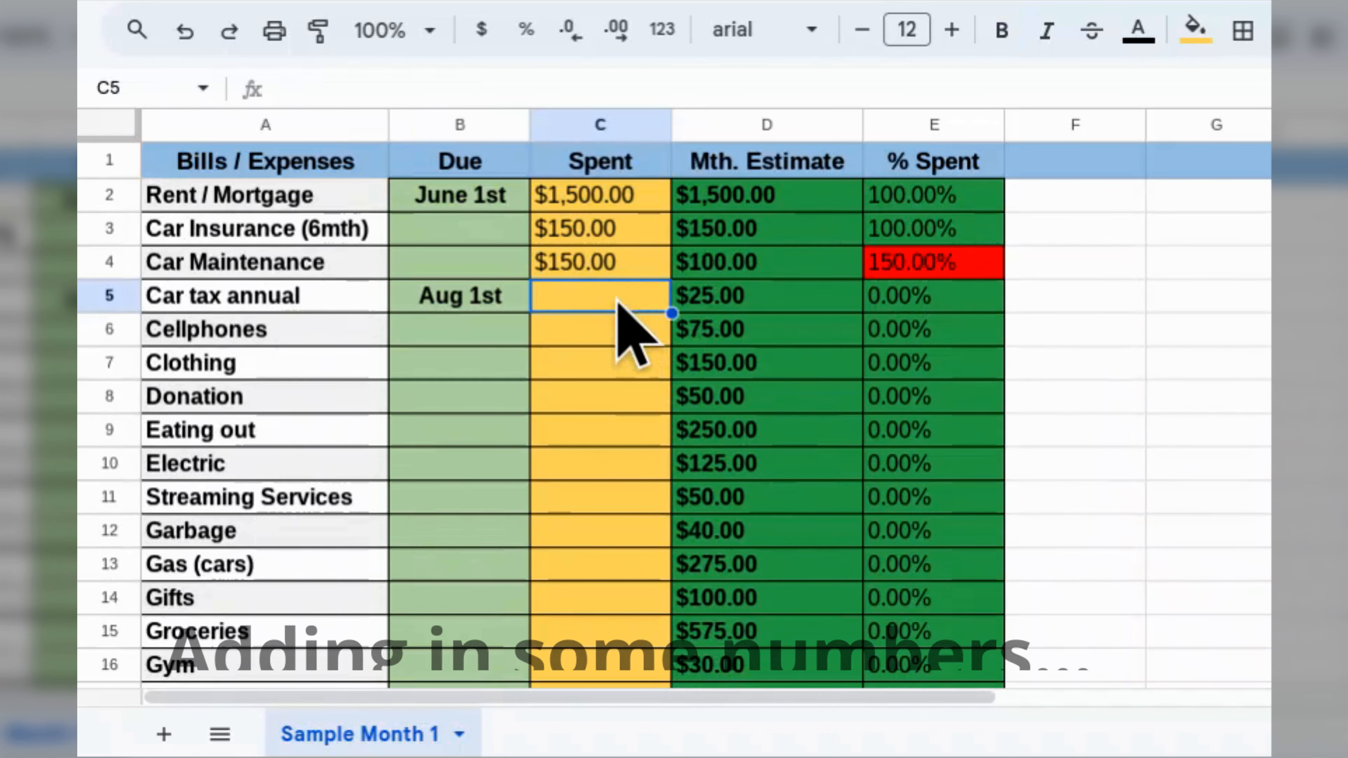
Enter Spent amounts of $25, $20, $150, $0, $125, $60, $40, $50, $285, $20 and $602 for Car tax annual through Groceries
{"action": "type", "text": "25 20 150 0 125 60 40 50"}
{"action": "key", "text": "Return"}
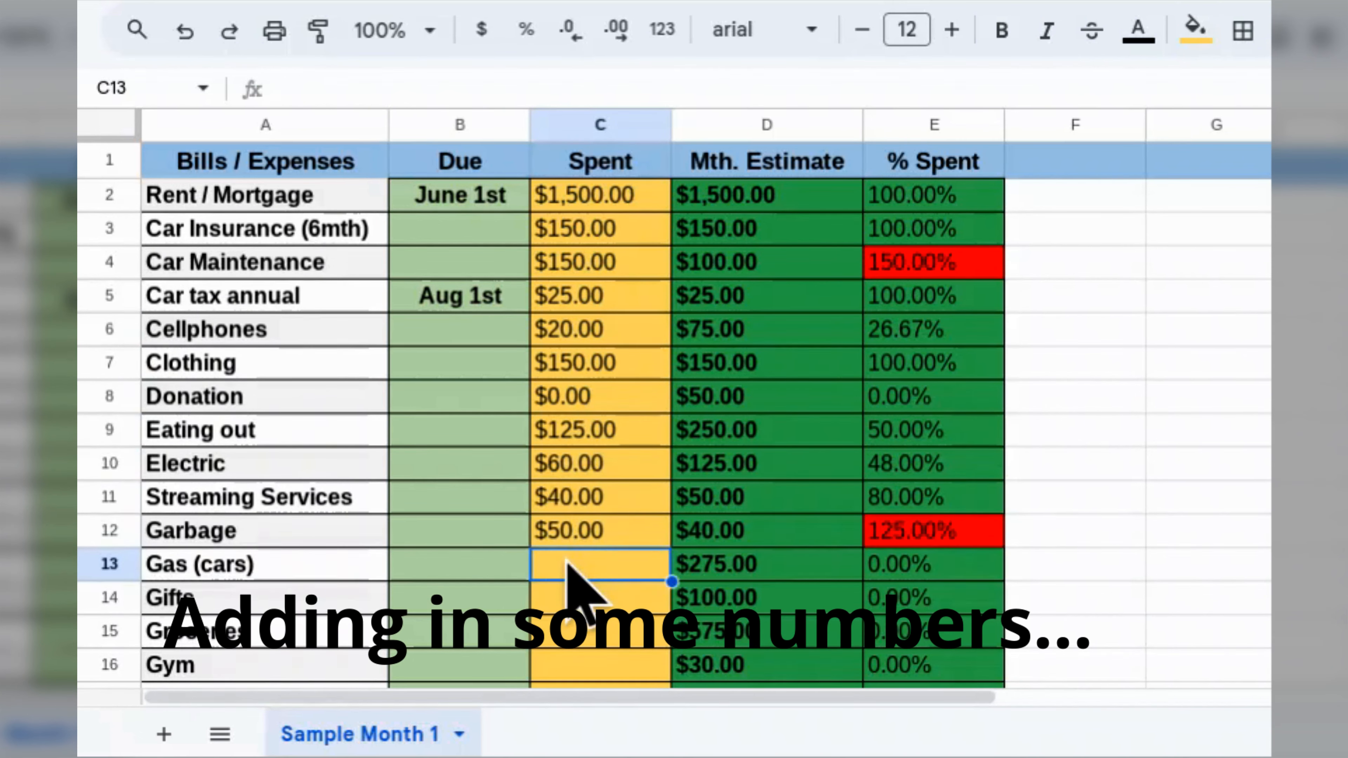
{"action": "type", "text": "285"}
{"action": "key", "text": "Return"}
{"action": "type", "text": "20"}
{"action": "key", "text": "Return"}
{"action": "type", "text": "6"}
Set the Spent amount for Tax Prep to $0
{"action": "type", "text": "2"}
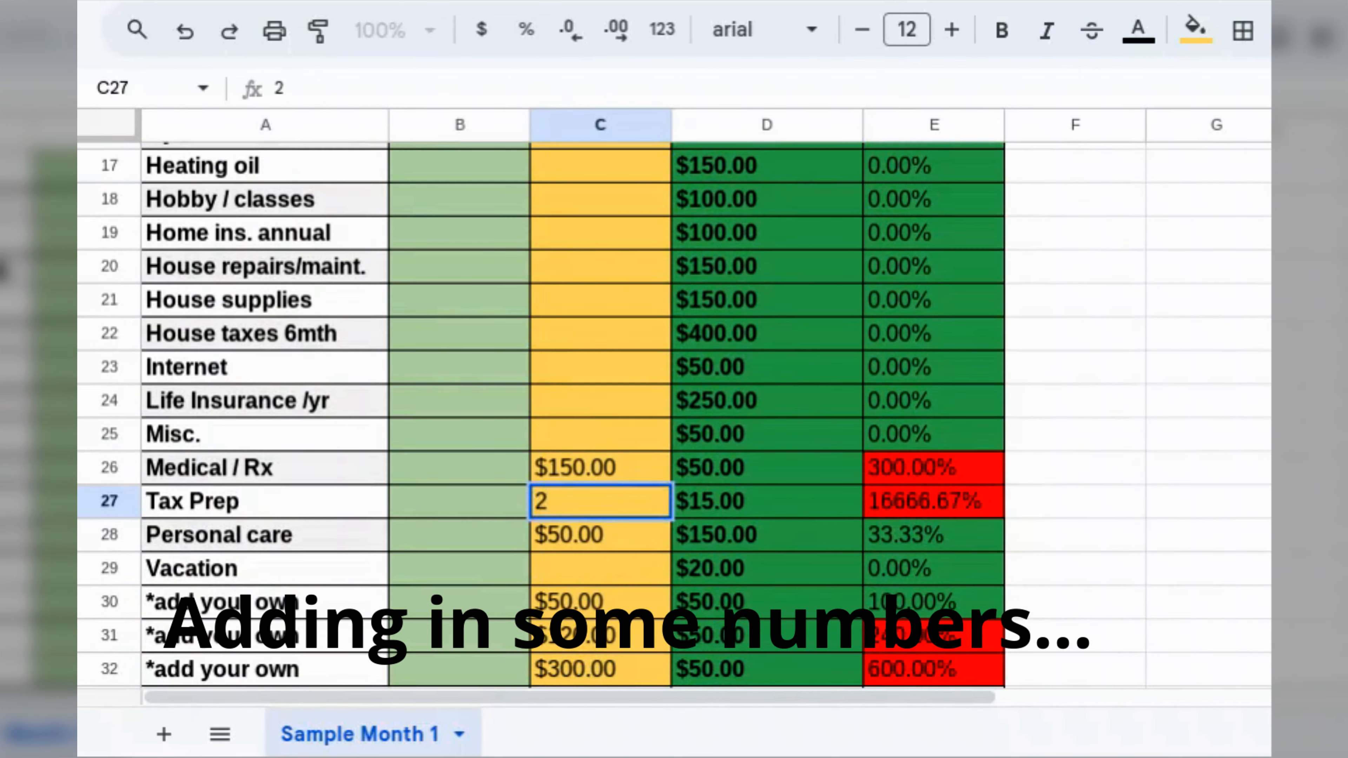
{"action": "key", "text": "BackSpace"}
{"action": "type", "text": "0"}
{"action": "key", "text": "Return"}
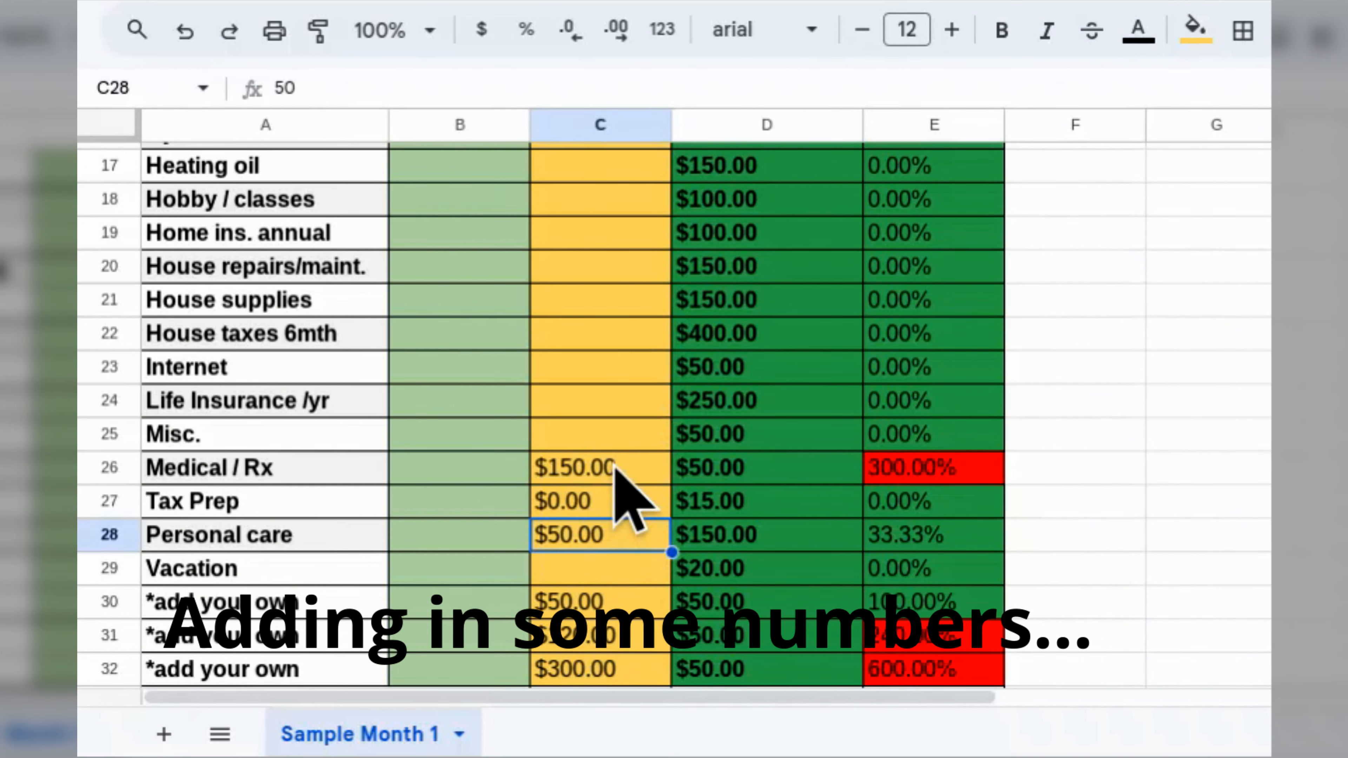
Enter Spent amounts of $28 for Gym, $147 for Heating oil and $125 for Hobby / classes
{"action": "scroll", "coordinate": [611, 482], "scroll_direction": "down", "scroll_amount": 1}
{"action": "left_click_drag", "start_coordinate": [608, 446], "coordinate": [621, 520]}
{"action": "scroll", "coordinate": [624, 279], "scroll_direction": "up", "scroll_amount": 2}
{"action": "left_click", "coordinate": [623, 237]}
{"action": "type", "text": "28 147 125 "}
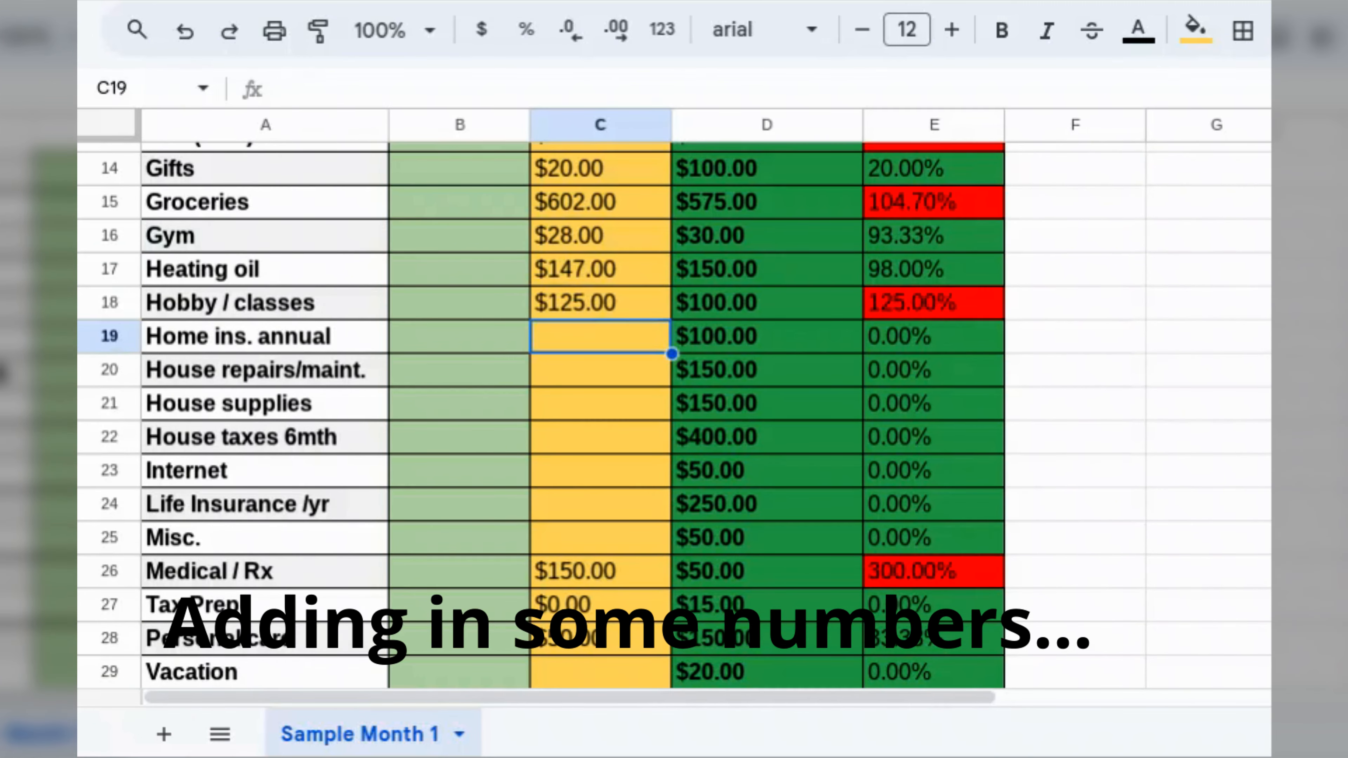
Enter Spent amounts of $0, $125, $125, $0, $50, $0 and $50 for Home ins. annual through Misc., and $200 for Vacation
{"action": "type", "text": "0 125 125 0 50 50"}
{"action": "key", "text": "Return"}
{"action": "type", "text": "50"}
{"action": "key", "text": "Return"}
{"action": "scroll", "coordinate": [586, 527], "scroll_direction": "down", "scroll_amount": 1}
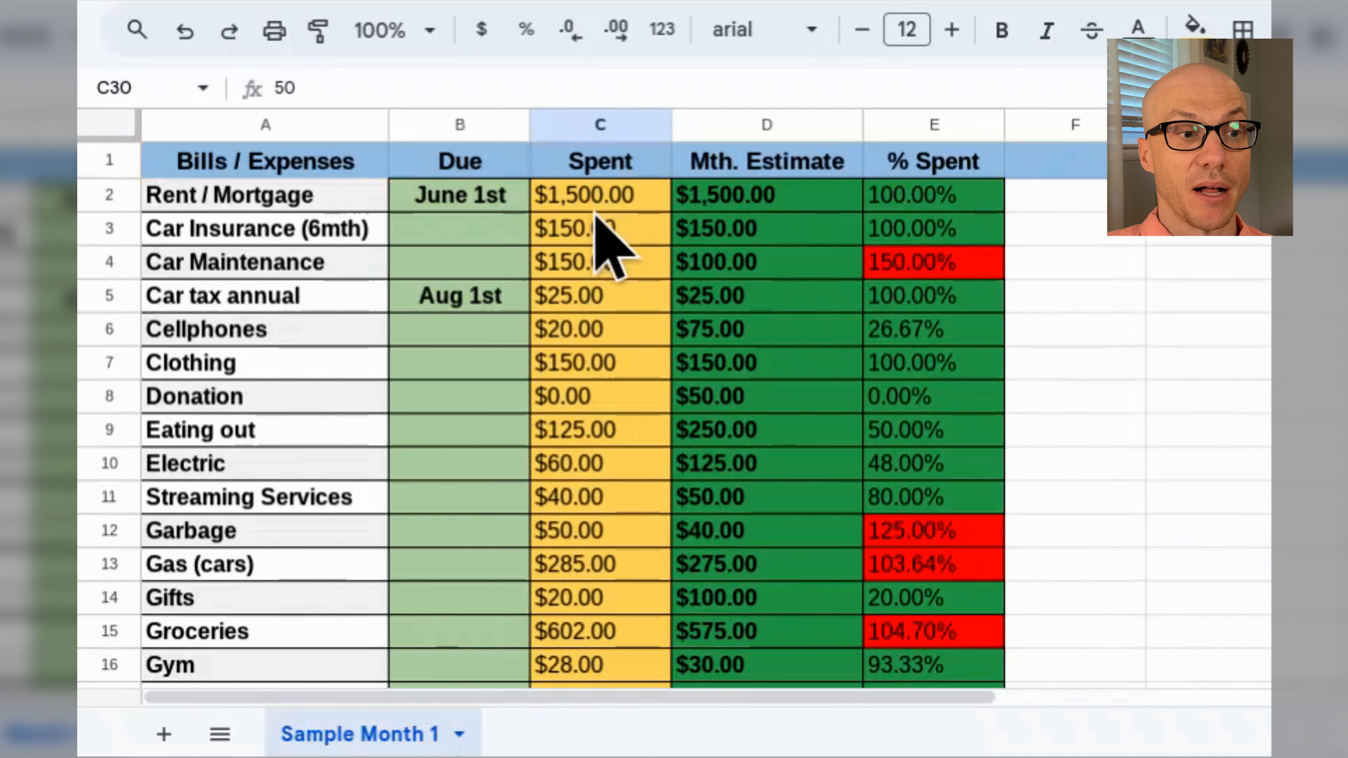
Review the Spent and % Spent columns for categories that are over their monthly estimate
{"action": "scroll", "coordinate": [605, 279], "scroll_direction": "down", "scroll_amount": 2}
{"action": "scroll", "coordinate": [600, 287], "scroll_direction": "up", "scroll_amount": 2}
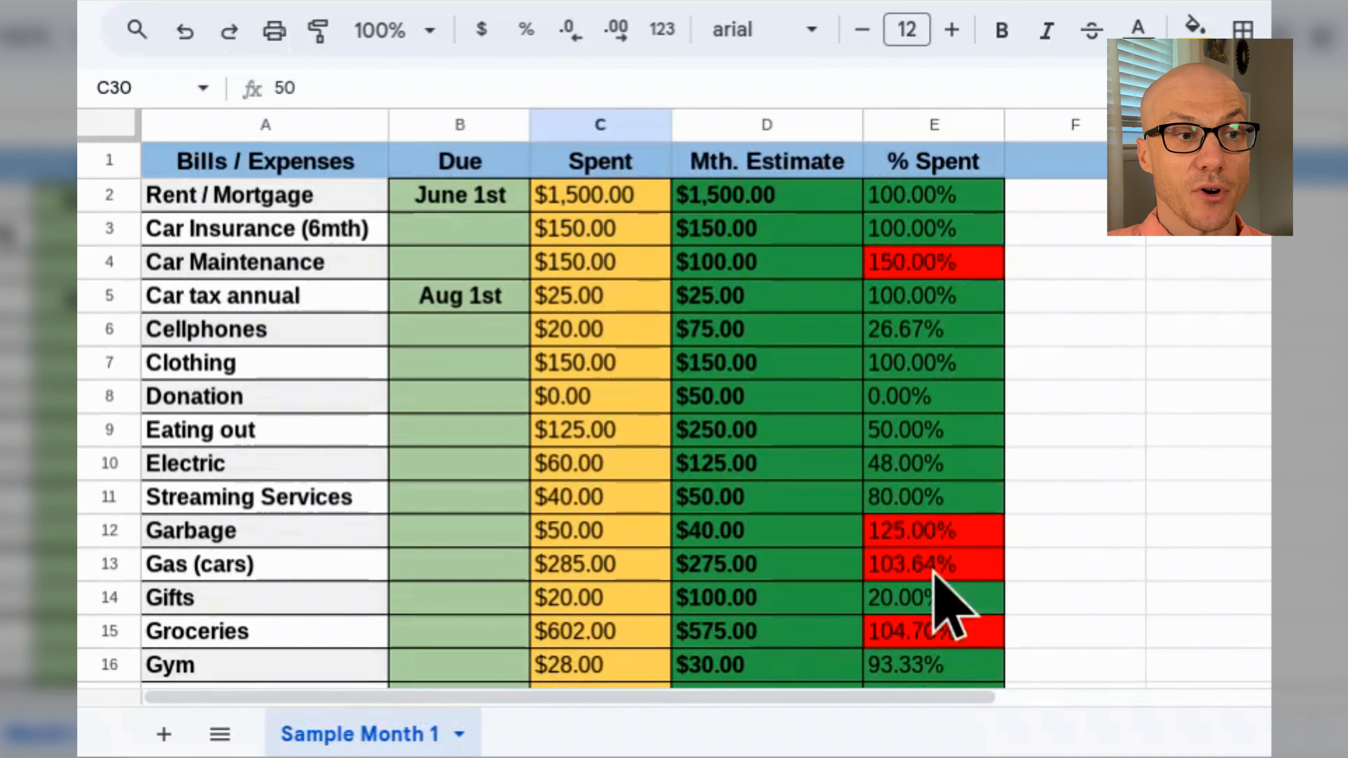
{"action": "scroll", "coordinate": [935, 558], "scroll_direction": "down", "scroll_amount": 1}
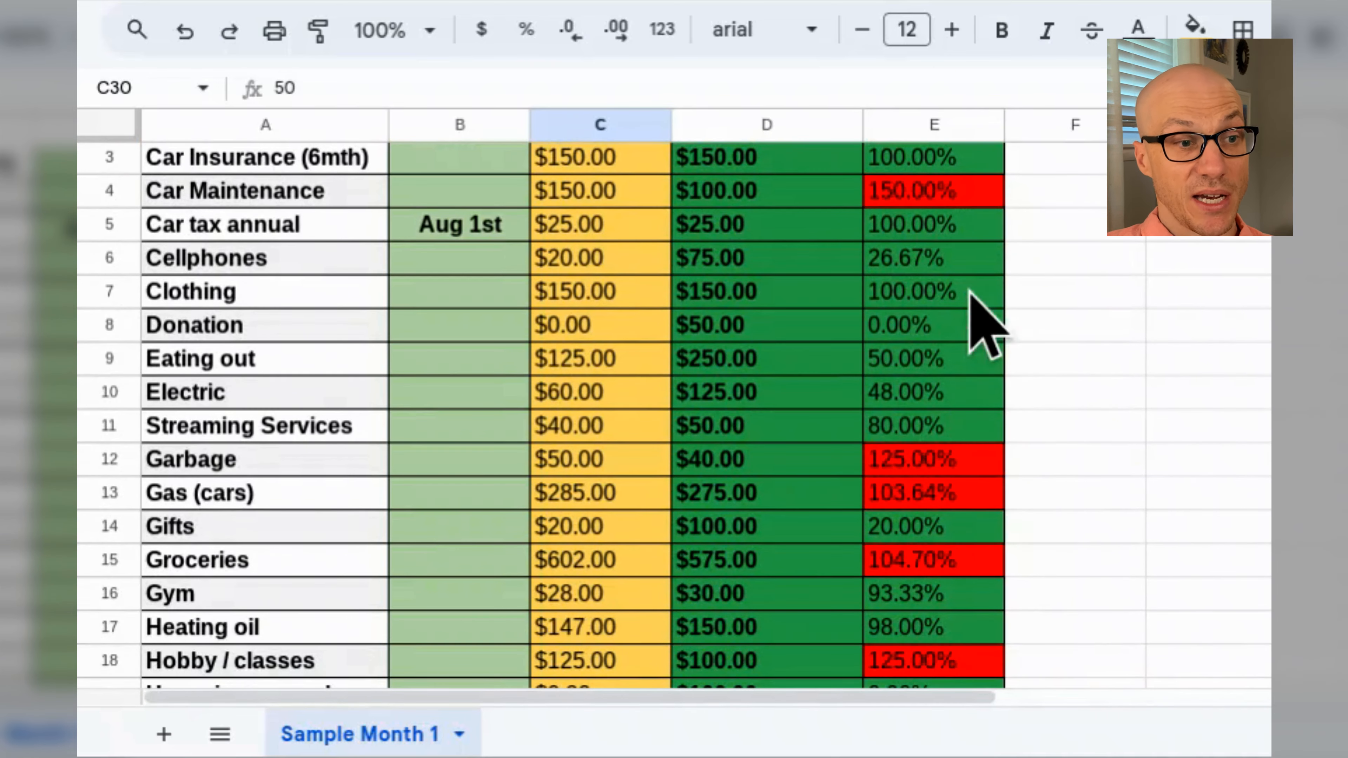
{"action": "scroll", "coordinate": [930, 356], "scroll_direction": "down", "scroll_amount": 2}
{"action": "scroll", "coordinate": [935, 388], "scroll_direction": "up", "scroll_amount": 1}
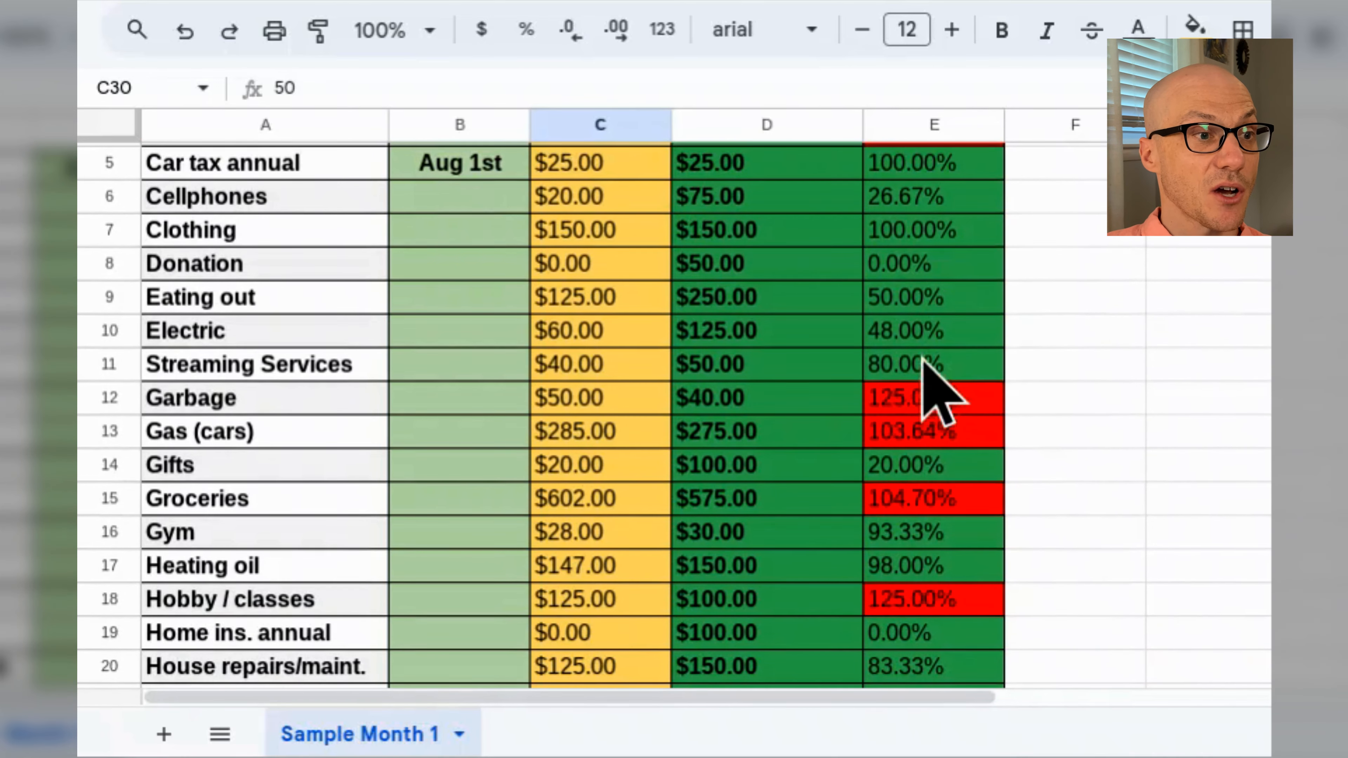
Examine categories without spending, such as Donation, Home ins. annual and Life Insurance /yr, against their monthly estimates
{"action": "left_click", "coordinate": [936, 269]}
{"action": "left_click", "coordinate": [602, 274]}
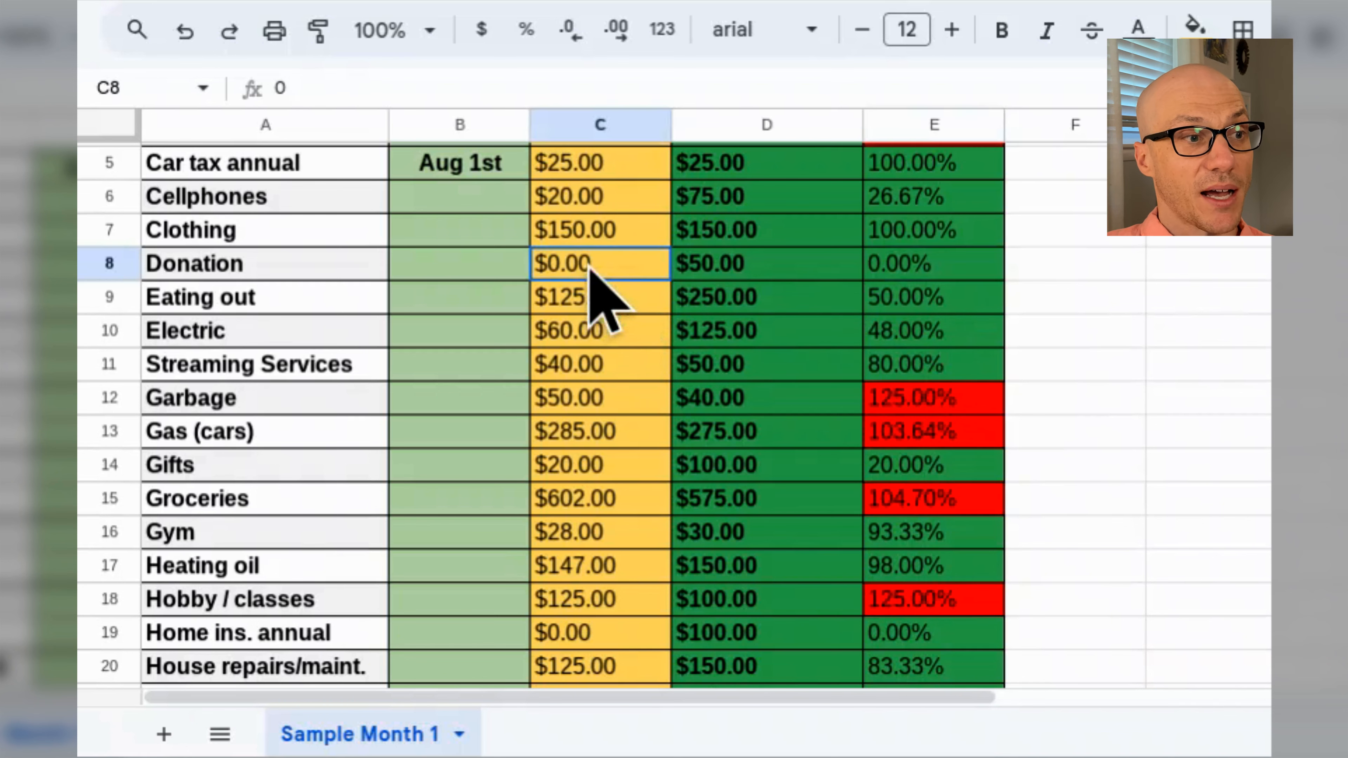
{"action": "scroll", "coordinate": [629, 321], "scroll_direction": "down", "scroll_amount": 1}
{"action": "scroll", "coordinate": [632, 316], "scroll_direction": "up", "scroll_amount": 2}
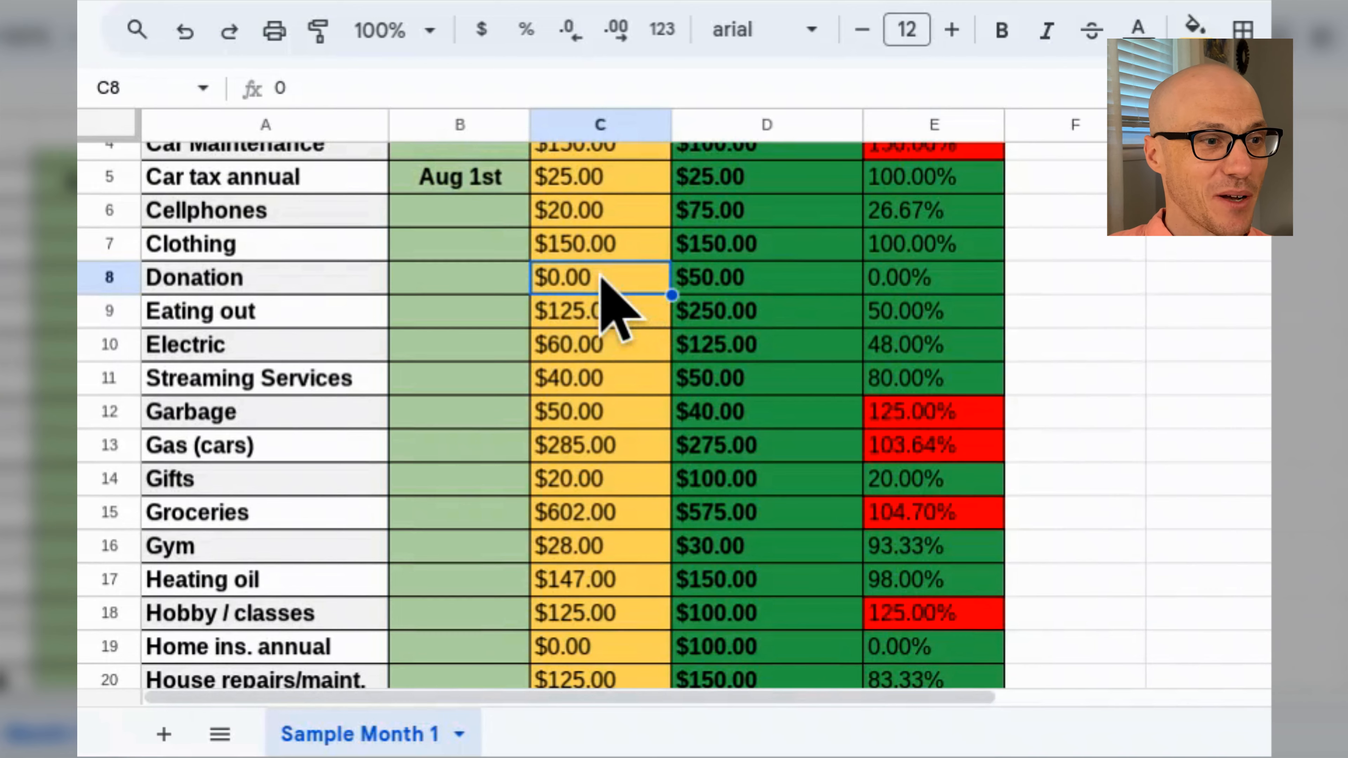
{"action": "scroll", "coordinate": [602, 298], "scroll_direction": "down", "scroll_amount": 2}
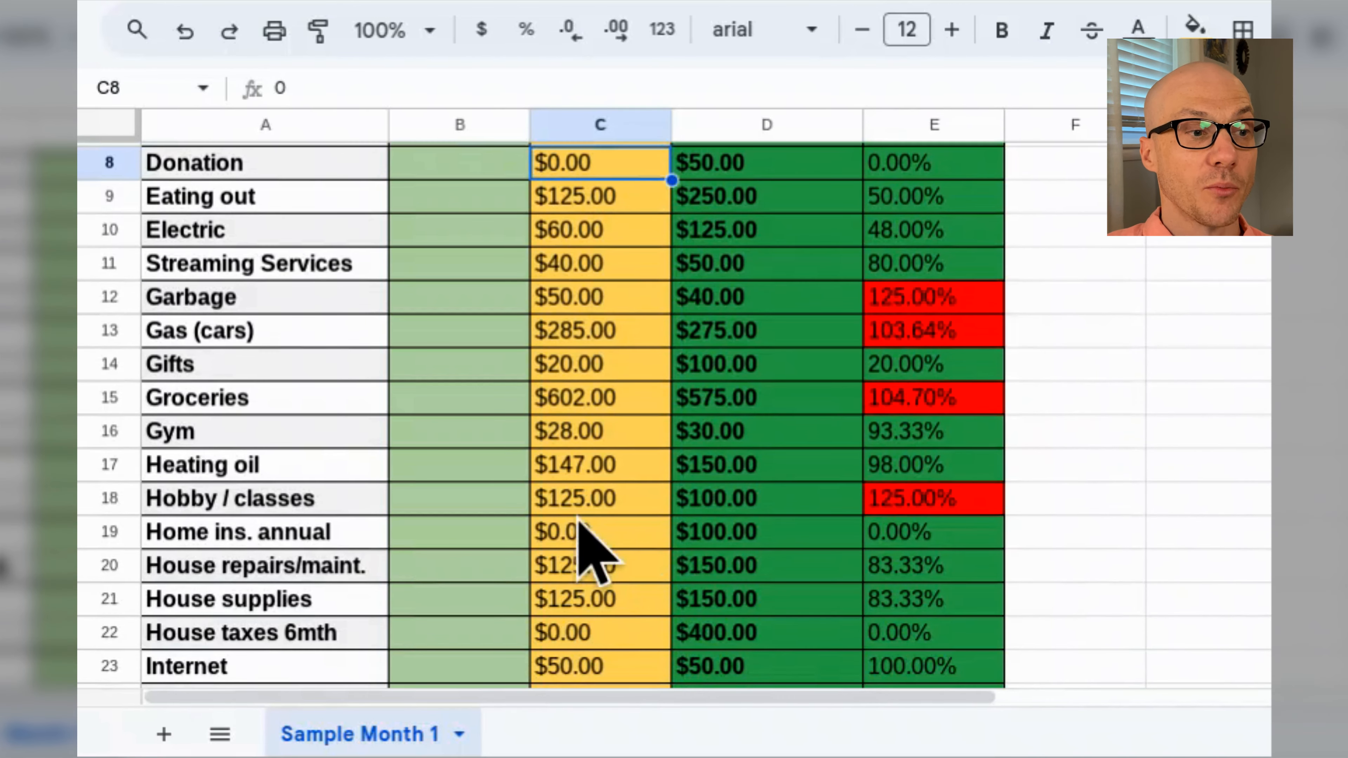
{"action": "left_click", "coordinate": [563, 539]}
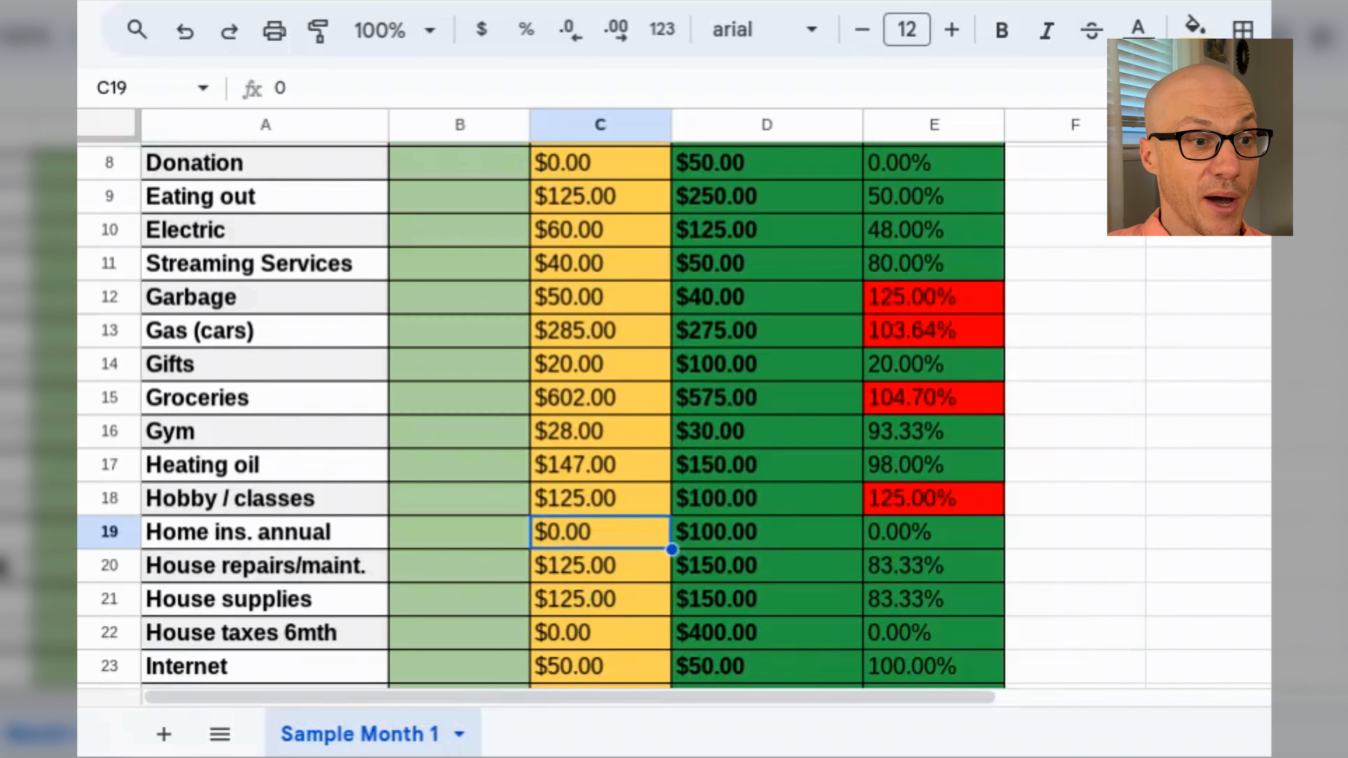
{"action": "left_click", "coordinate": [707, 533]}
{"action": "scroll", "coordinate": [637, 577], "scroll_direction": "down", "scroll_amount": 1}
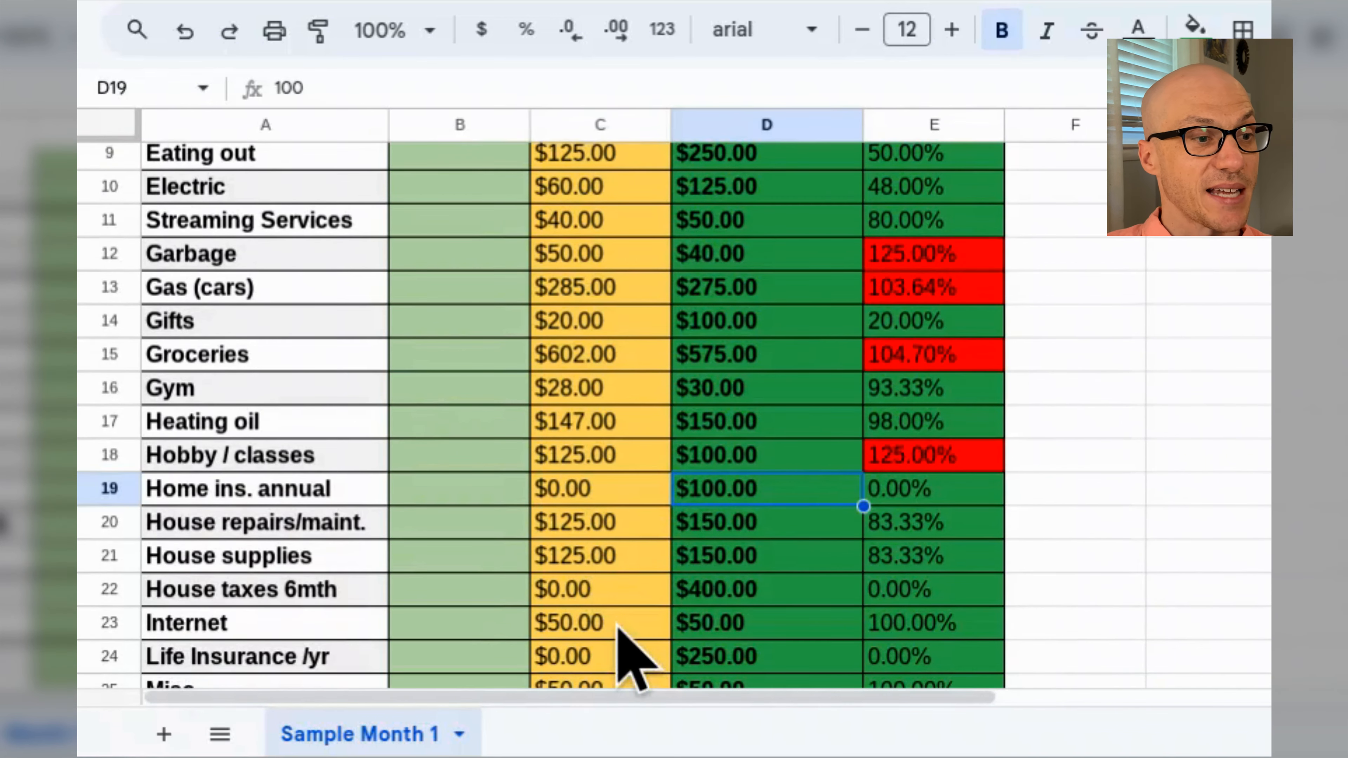
{"action": "scroll", "coordinate": [605, 611], "scroll_direction": "down", "scroll_amount": 1}
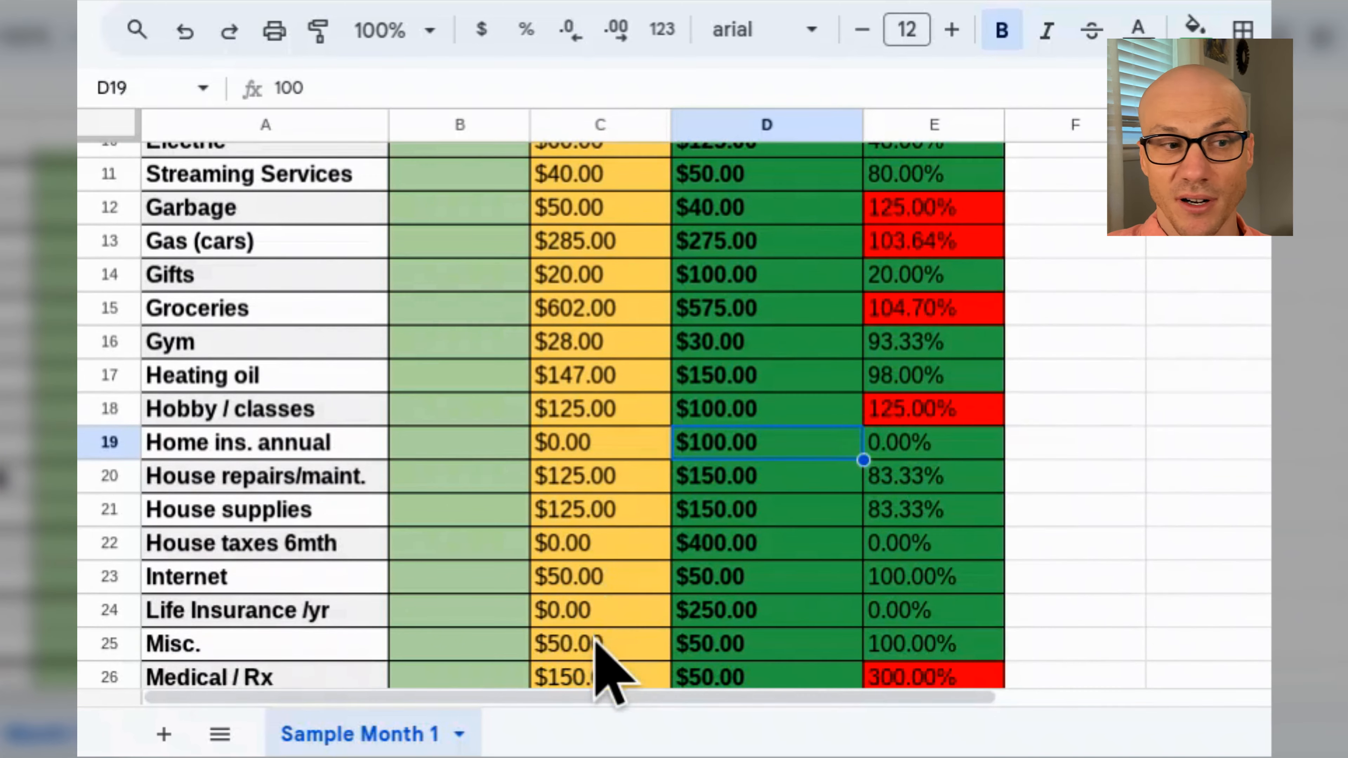
{"action": "left_click", "coordinate": [645, 616]}
{"action": "scroll", "coordinate": [653, 624], "scroll_direction": "down", "scroll_amount": 3}
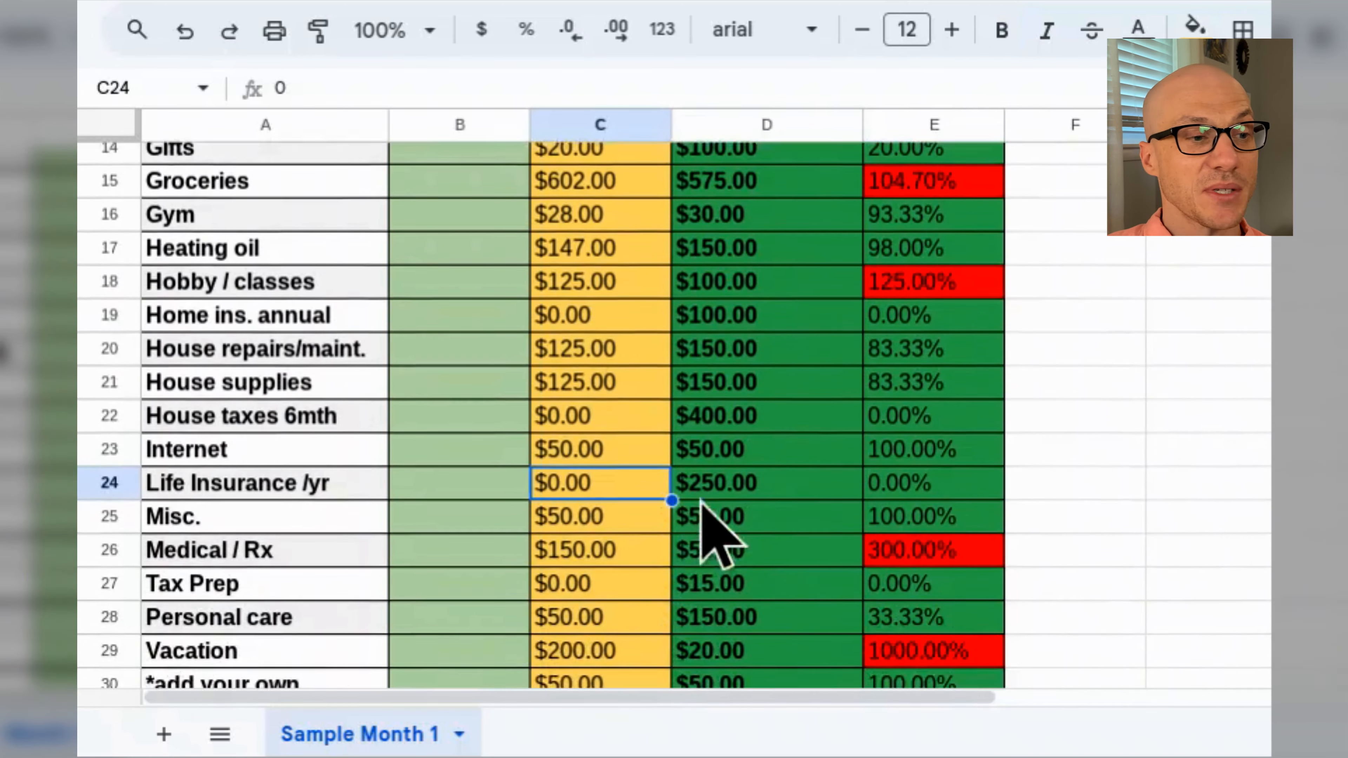
{"action": "scroll", "coordinate": [701, 505], "scroll_direction": "down", "scroll_amount": 4}
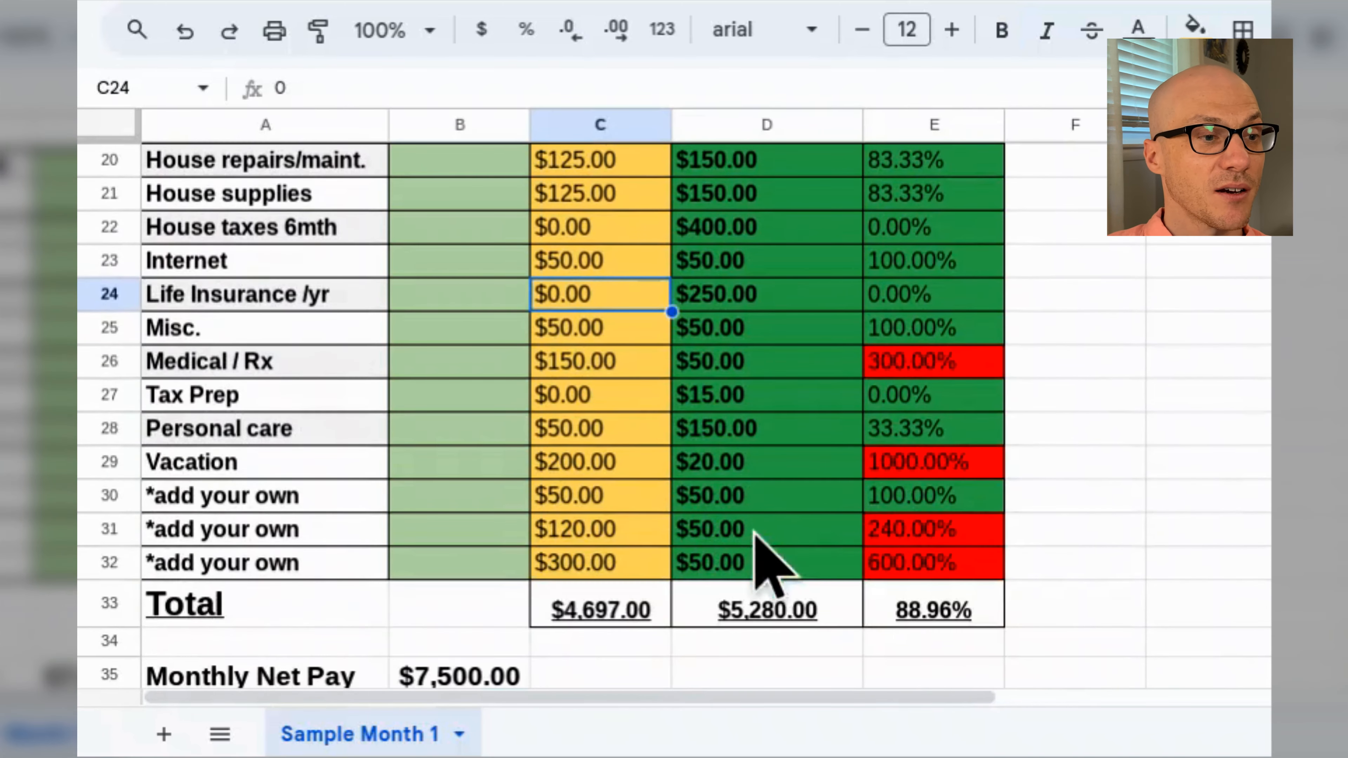
Compare total Spent with total Mth. Estimate and the overall % Spent in the Total row
{"action": "left_click", "coordinate": [608, 619]}
{"action": "left_click", "coordinate": [720, 611]}
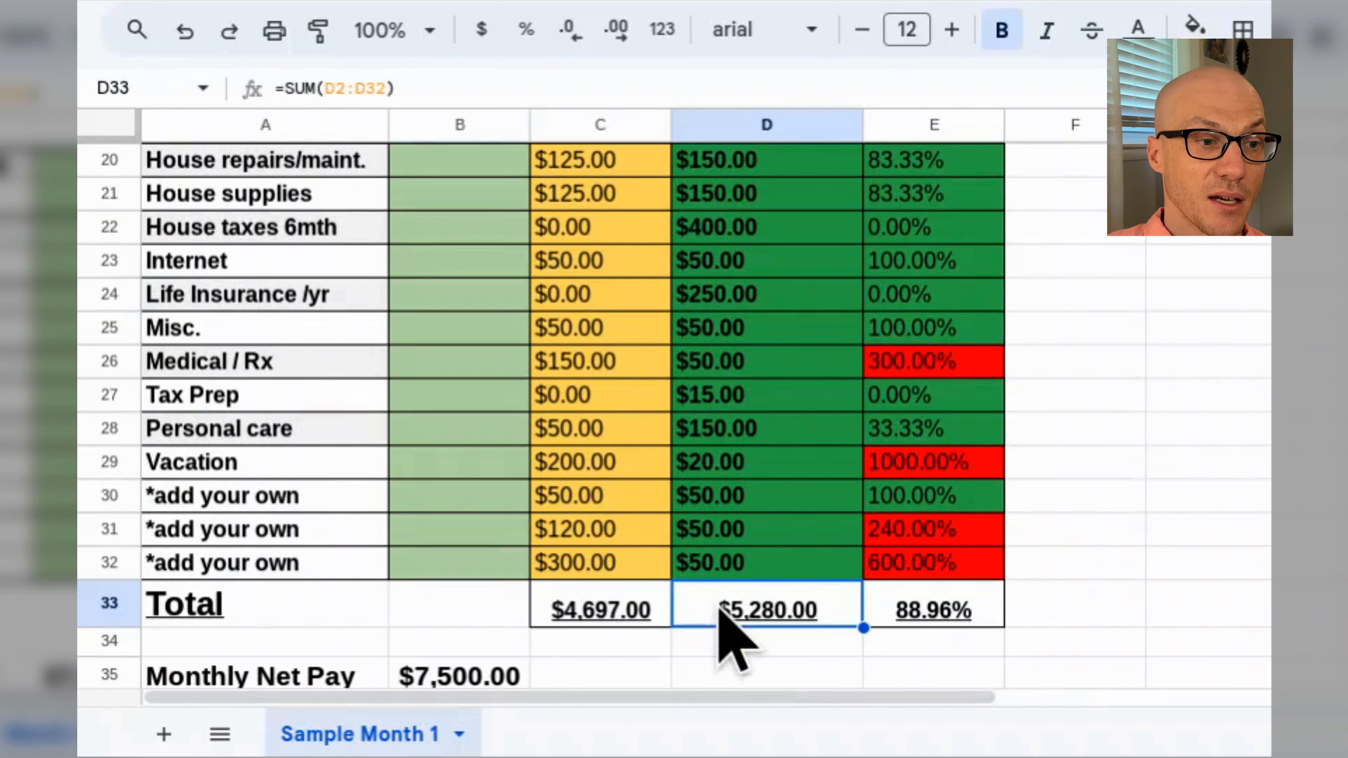
{"action": "left_click", "coordinate": [926, 616]}
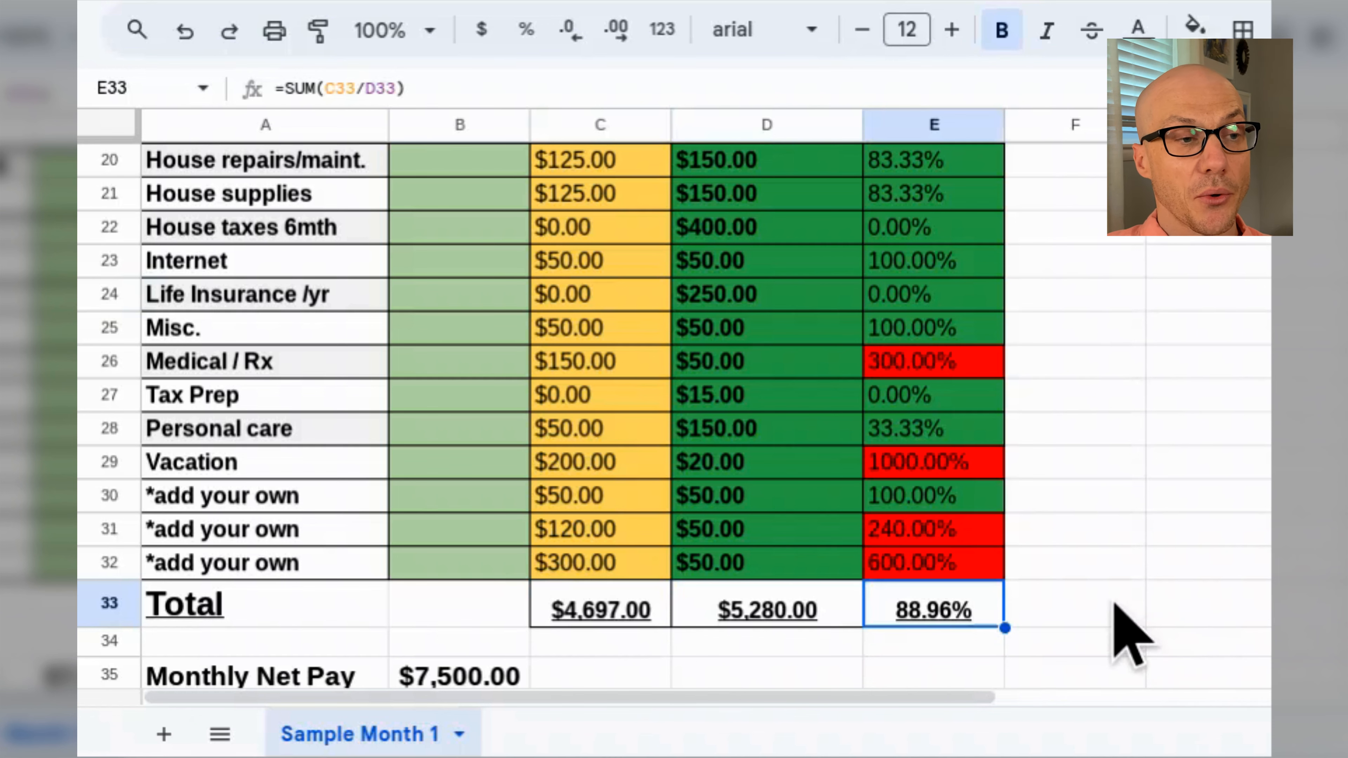
Set the Spent amount for Groceries to $675
{"action": "scroll", "coordinate": [1040, 617], "scroll_direction": "up", "scroll_amount": 1}
{"action": "scroll", "coordinate": [1048, 646], "scroll_direction": "up", "scroll_amount": 6}
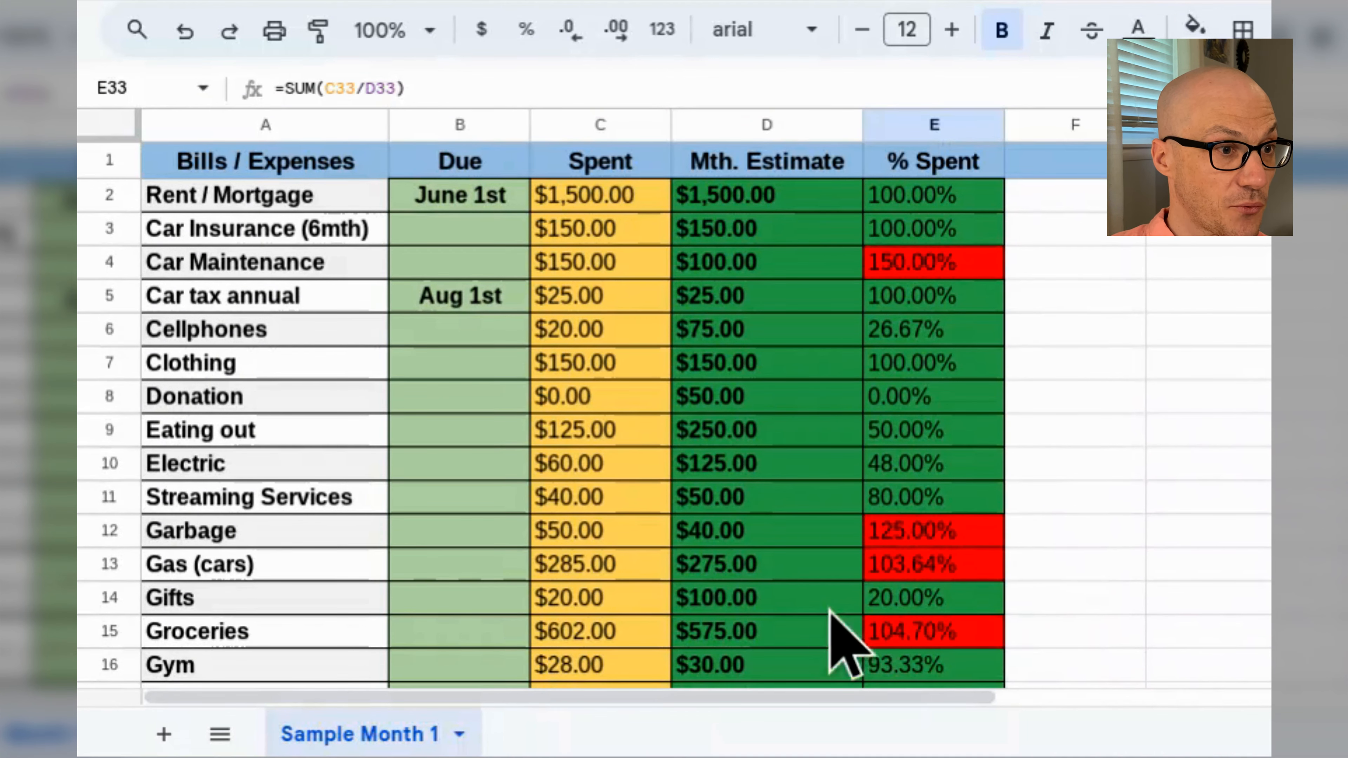
{"action": "scroll", "coordinate": [780, 598], "scroll_direction": "down", "scroll_amount": 1}
{"action": "scroll", "coordinate": [779, 598], "scroll_direction": "down", "scroll_amount": 2}
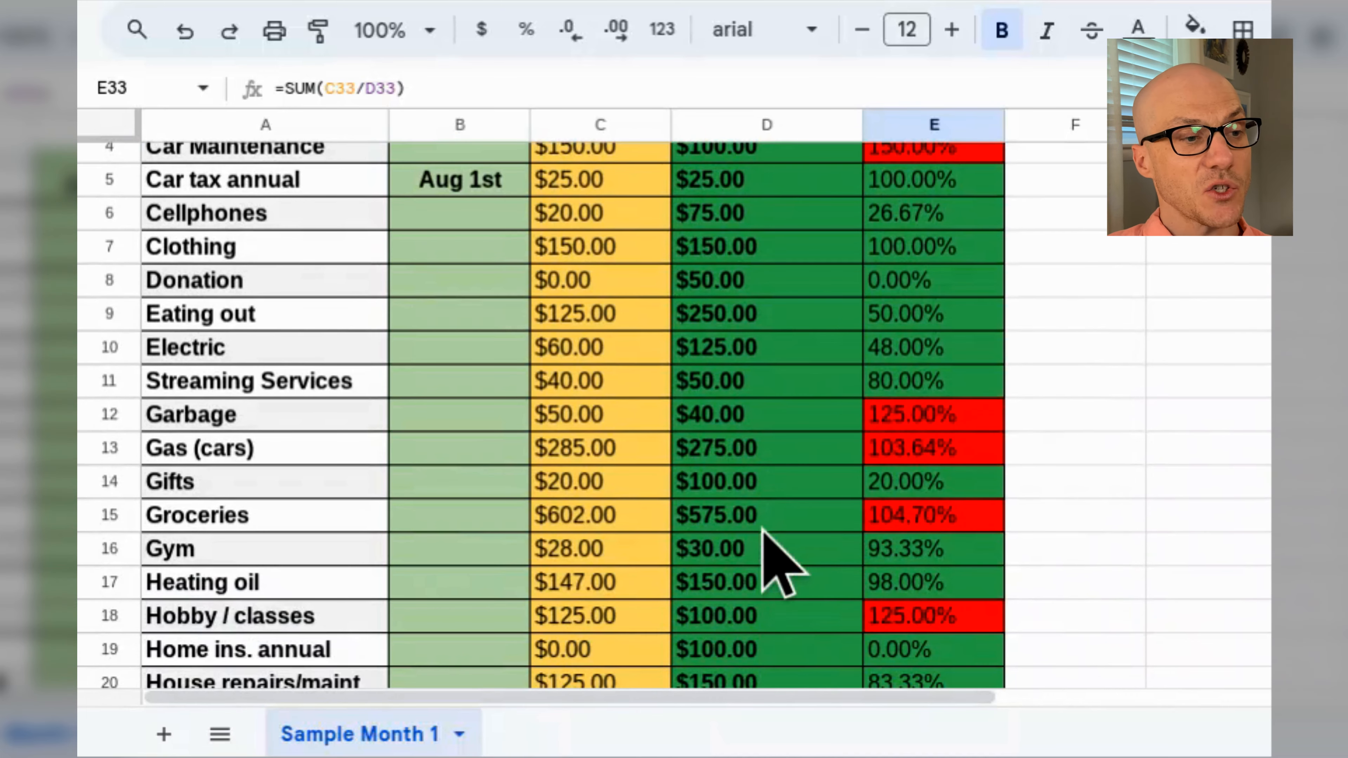
{"action": "left_click", "coordinate": [760, 523]}
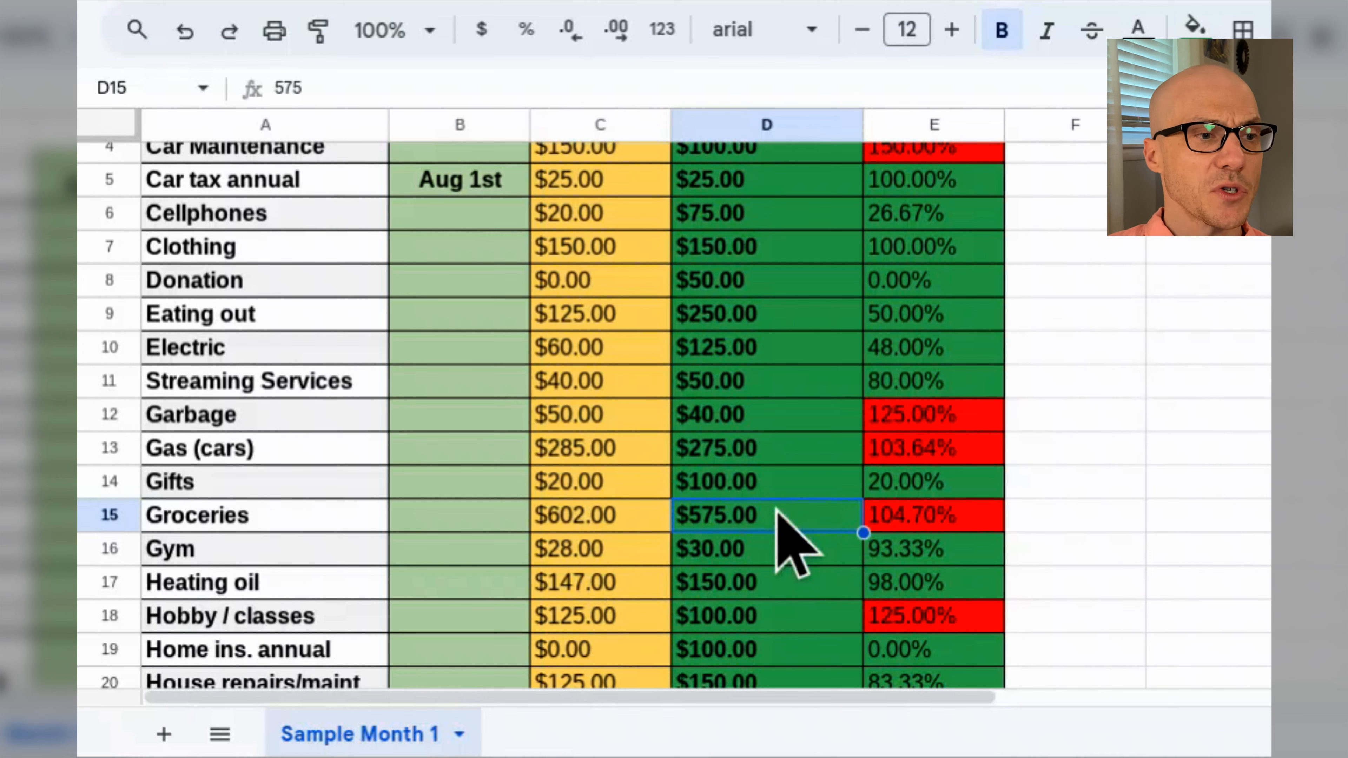
{"action": "left_click", "coordinate": [610, 523]}
{"action": "type", "text": "675"}
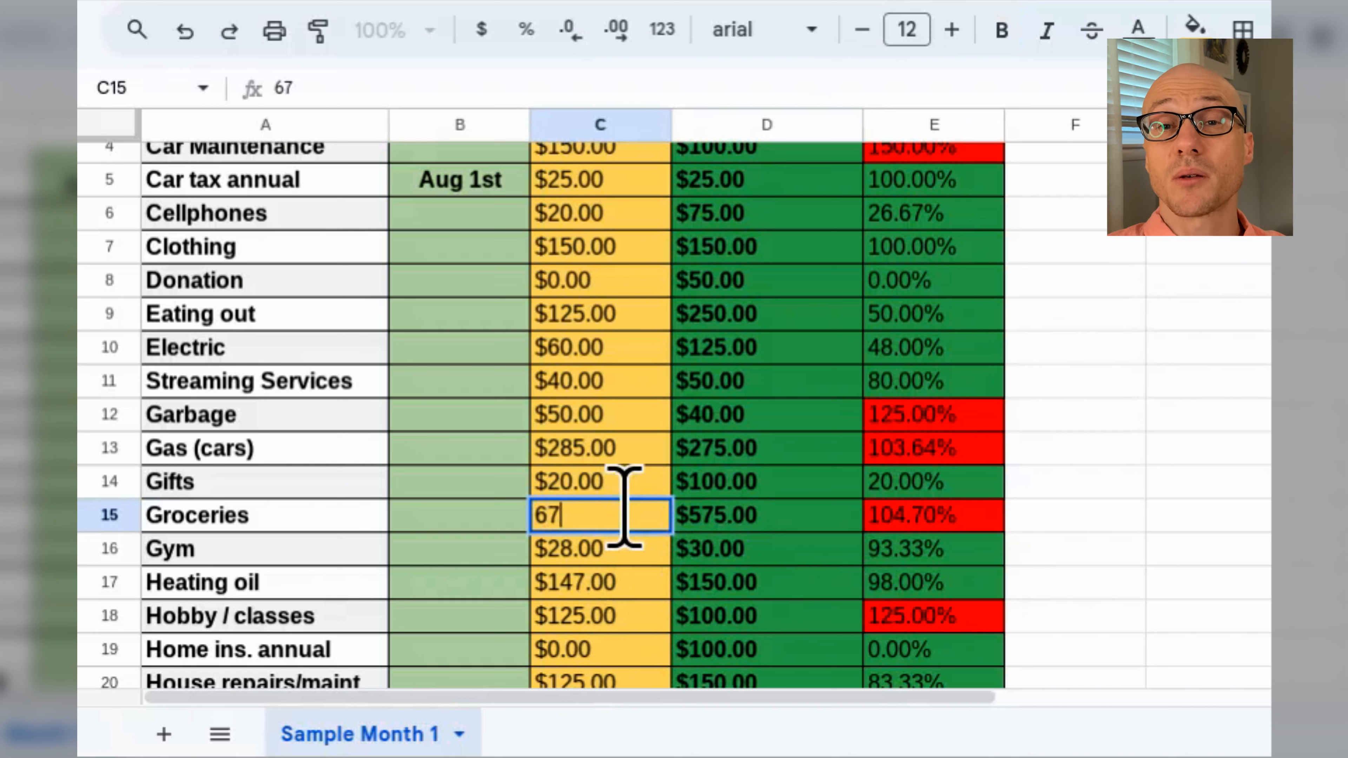
{"action": "key", "text": "Return"}
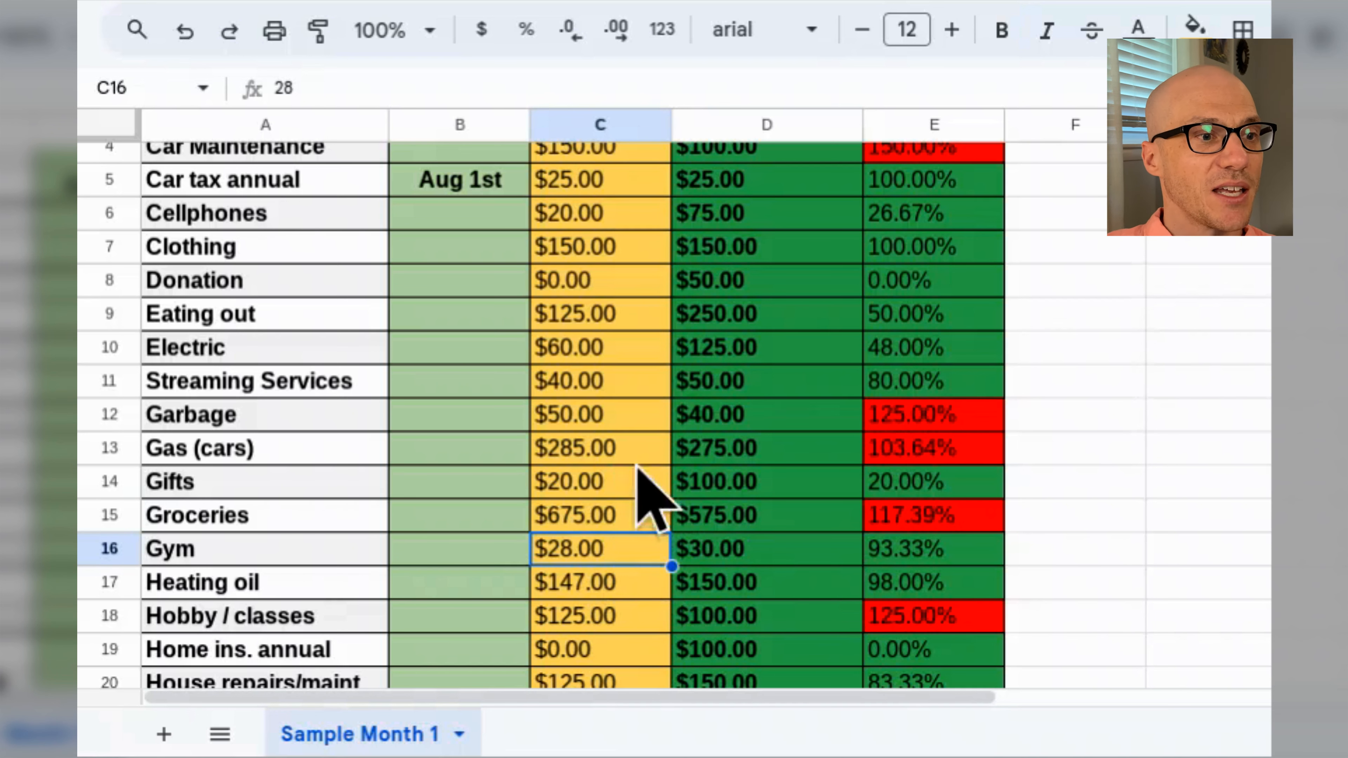
Set the Mth. Estimate for Groceries to $650
{"action": "left_click", "coordinate": [730, 523]}
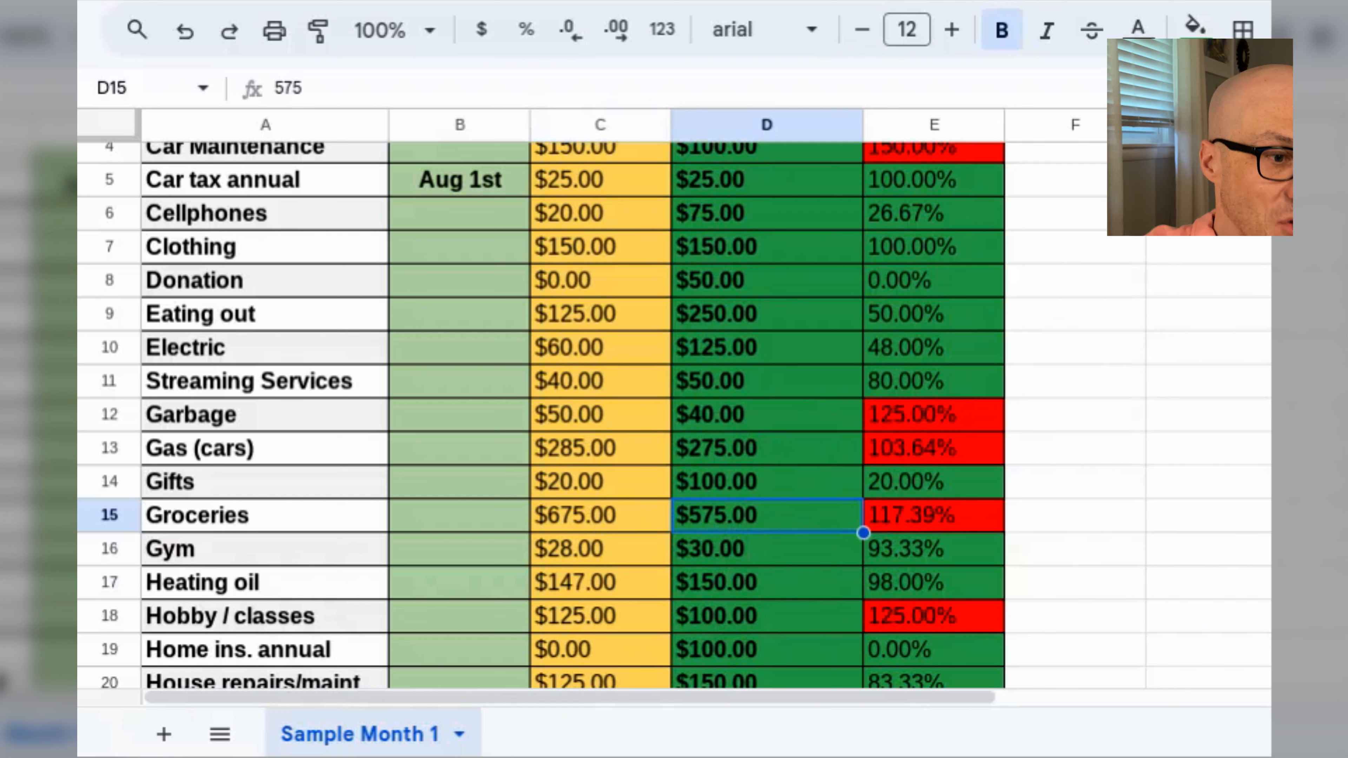
{"action": "type", "text": "650"}
{"action": "key", "text": "Return"}
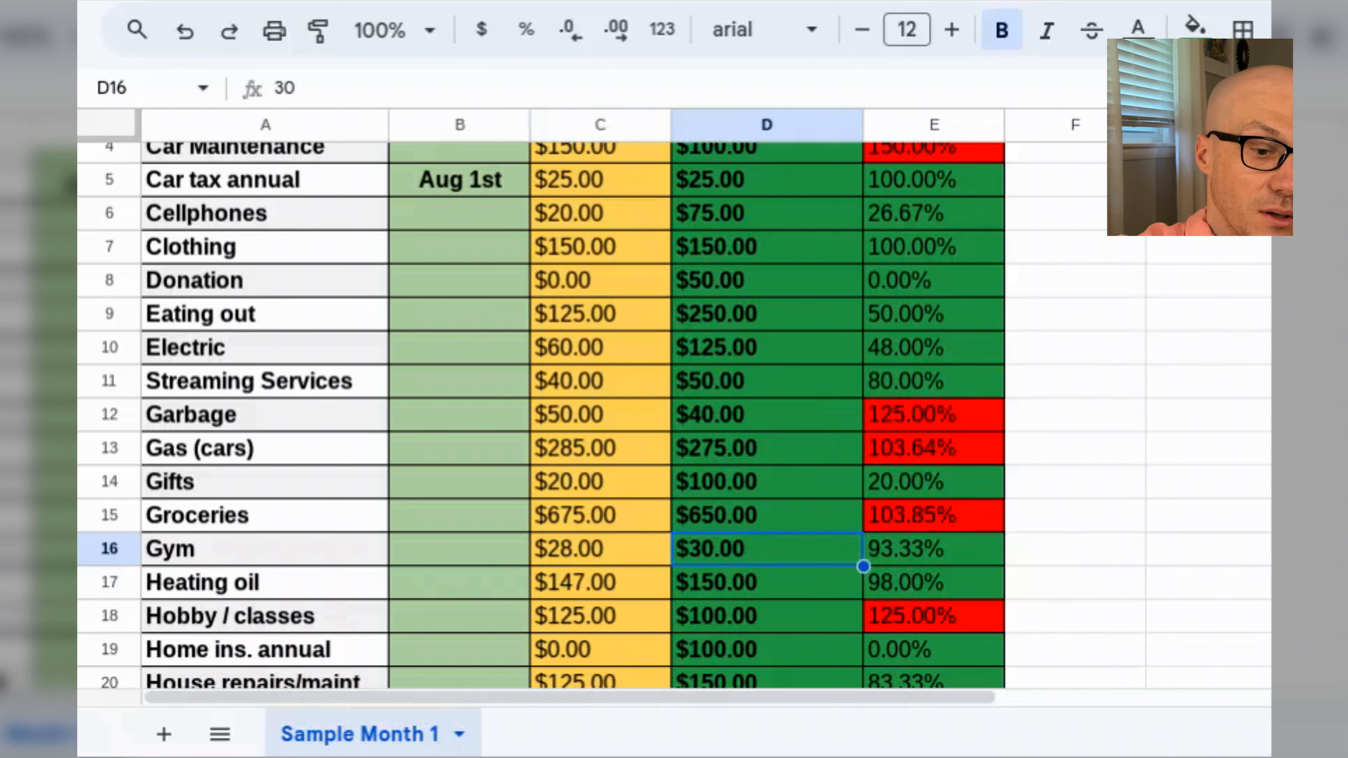
Raise the Mth. Estimate for Groceries to $700
{"action": "left_click", "coordinate": [768, 514]}
{"action": "type", "text": "700"}
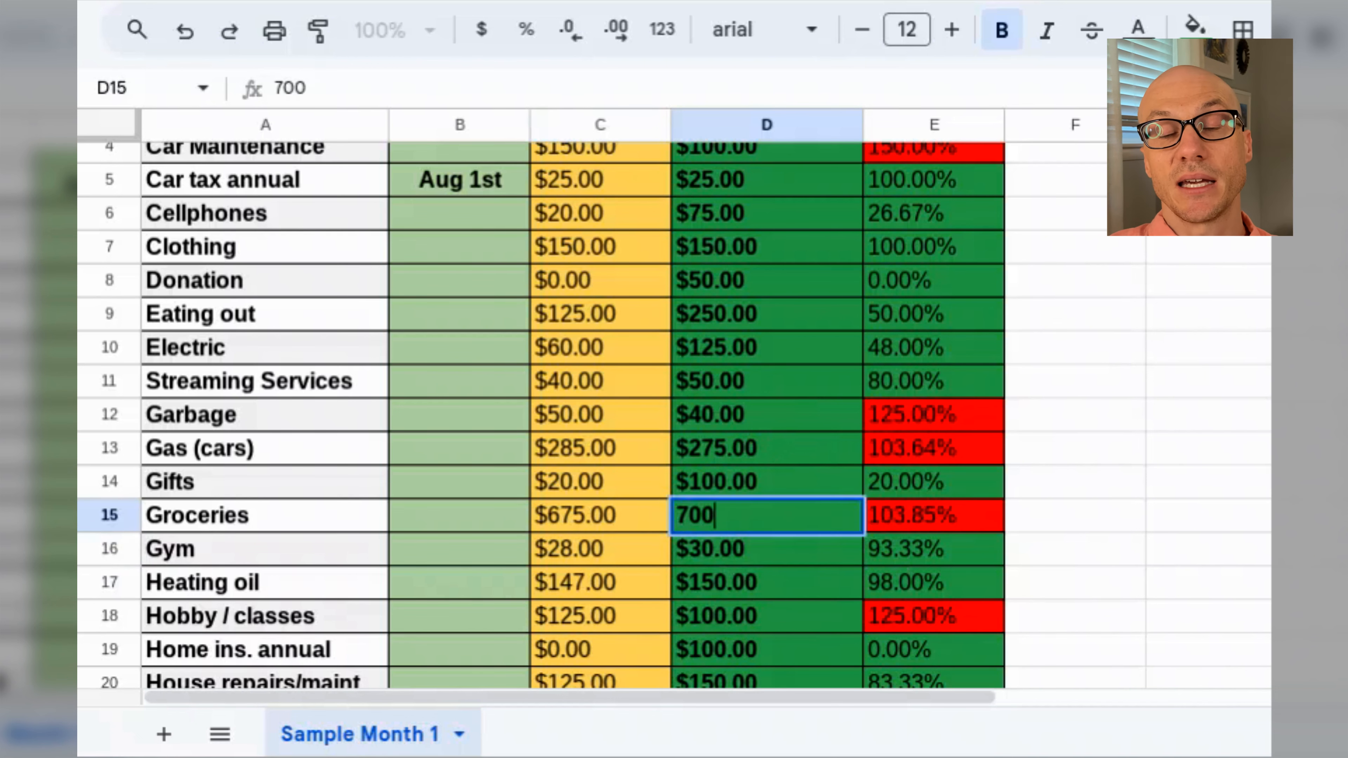
{"action": "key", "text": "Return"}
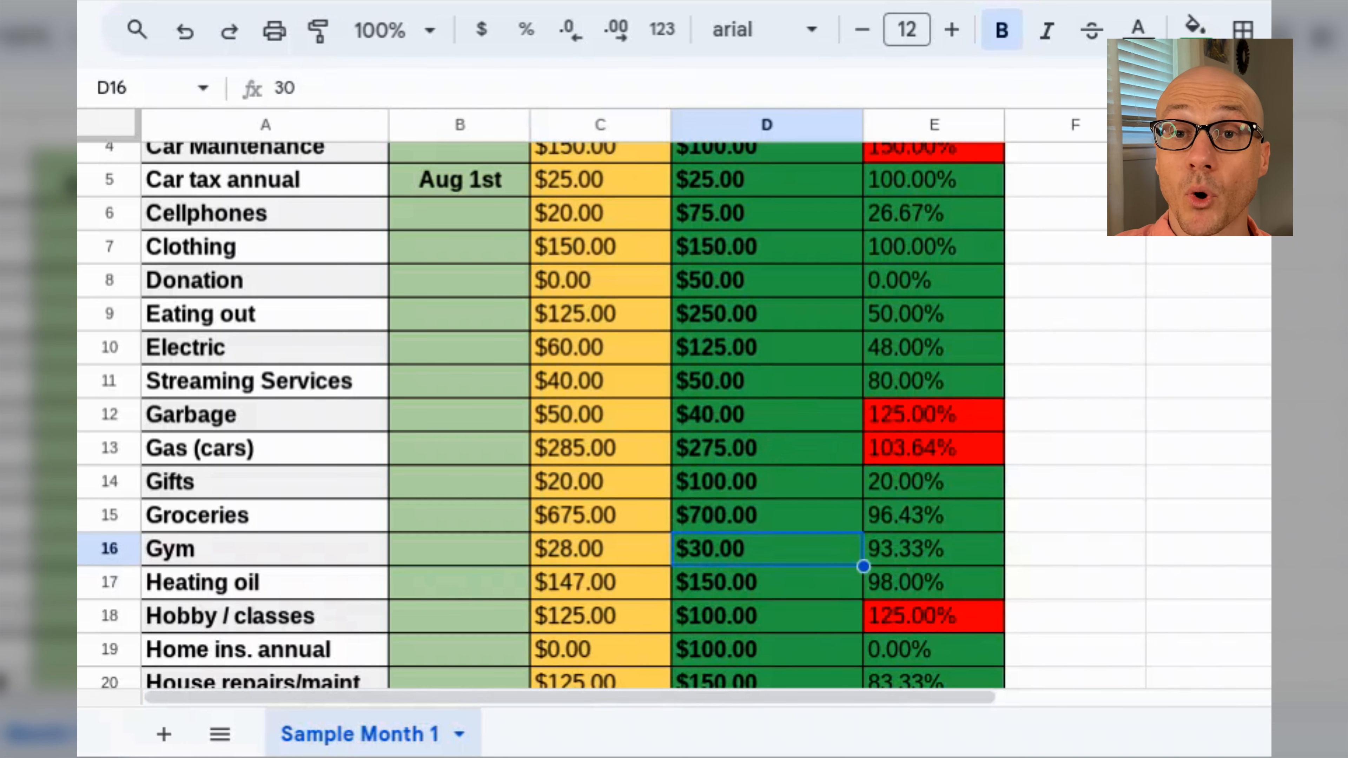
Rename the Sample Month 1 sheet as June 2024
{"action": "scroll", "coordinate": [541, 414], "scroll_direction": "down", "scroll_amount": 5}
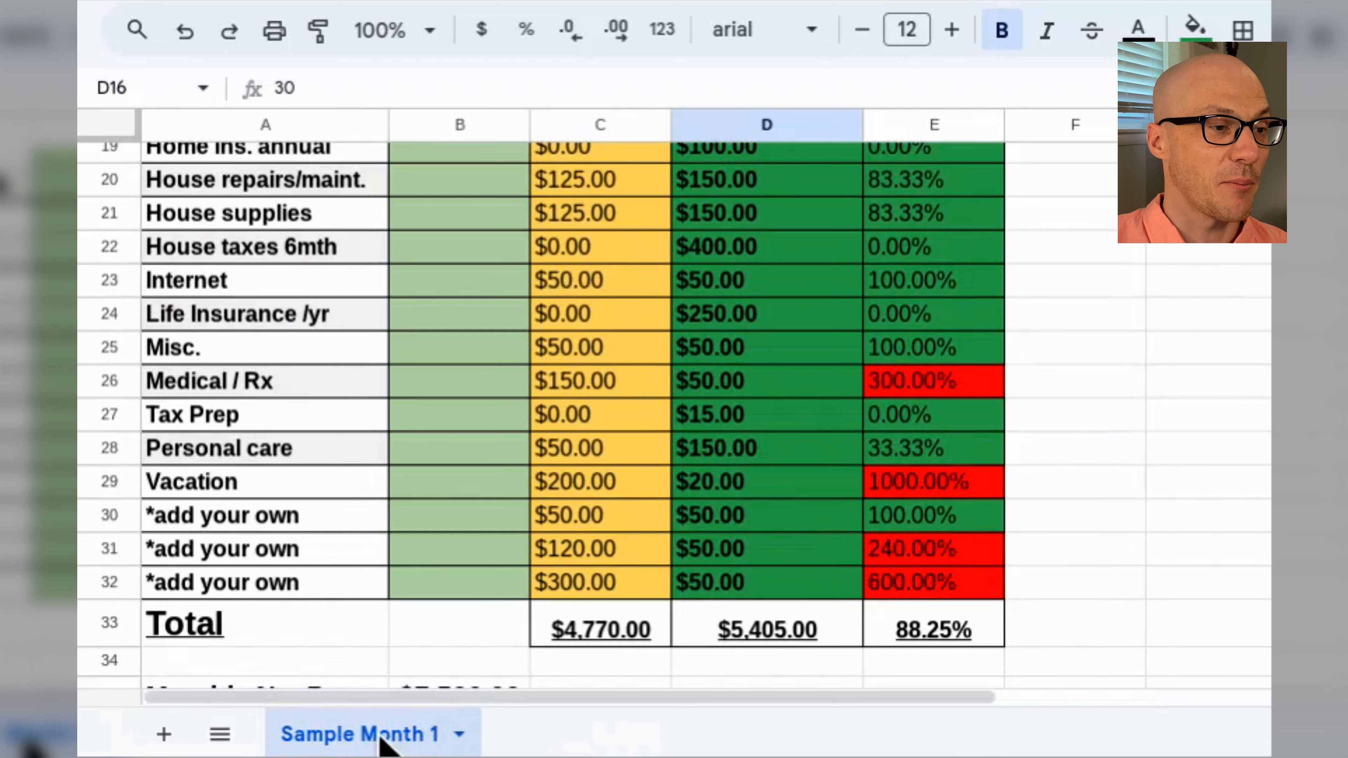
{"action": "left_click", "coordinate": [455, 736]}
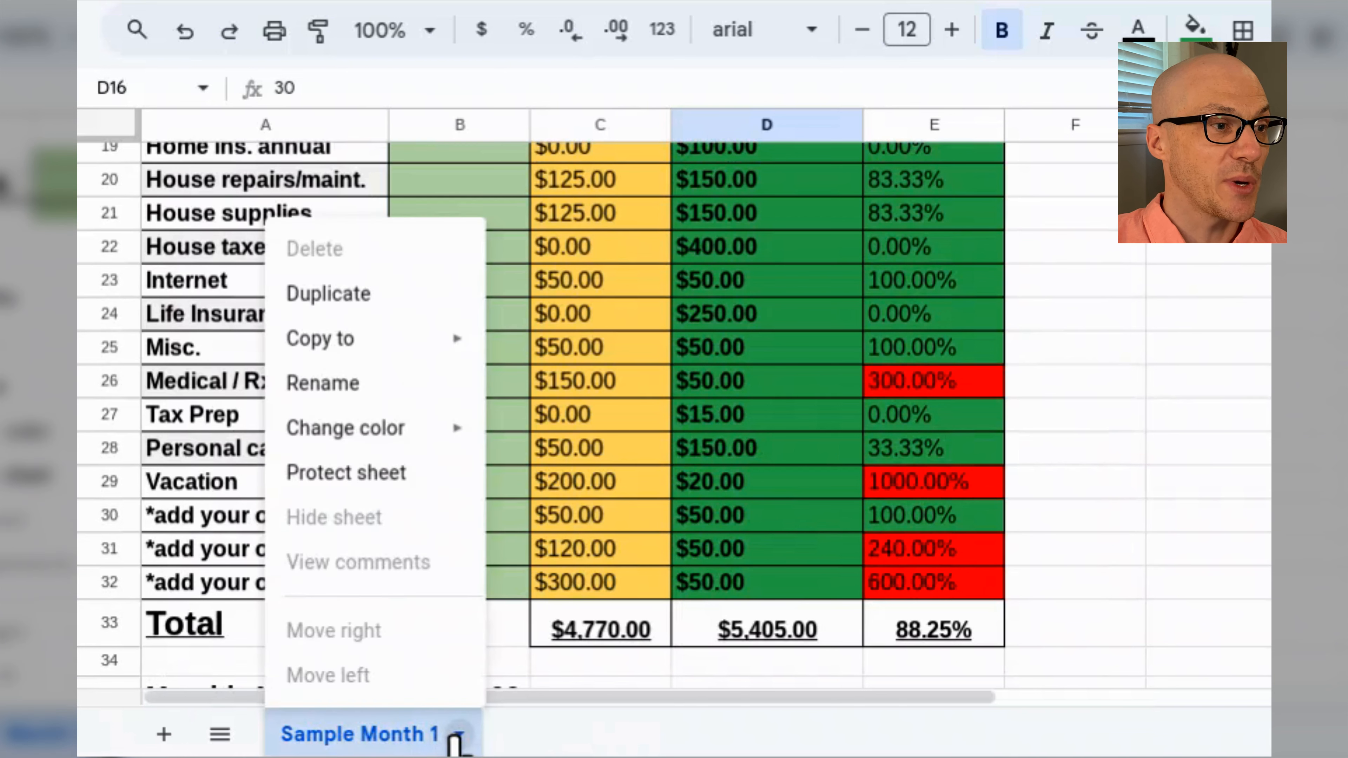
{"action": "left_click", "coordinate": [381, 393]}
{"action": "type", "text": "J"}
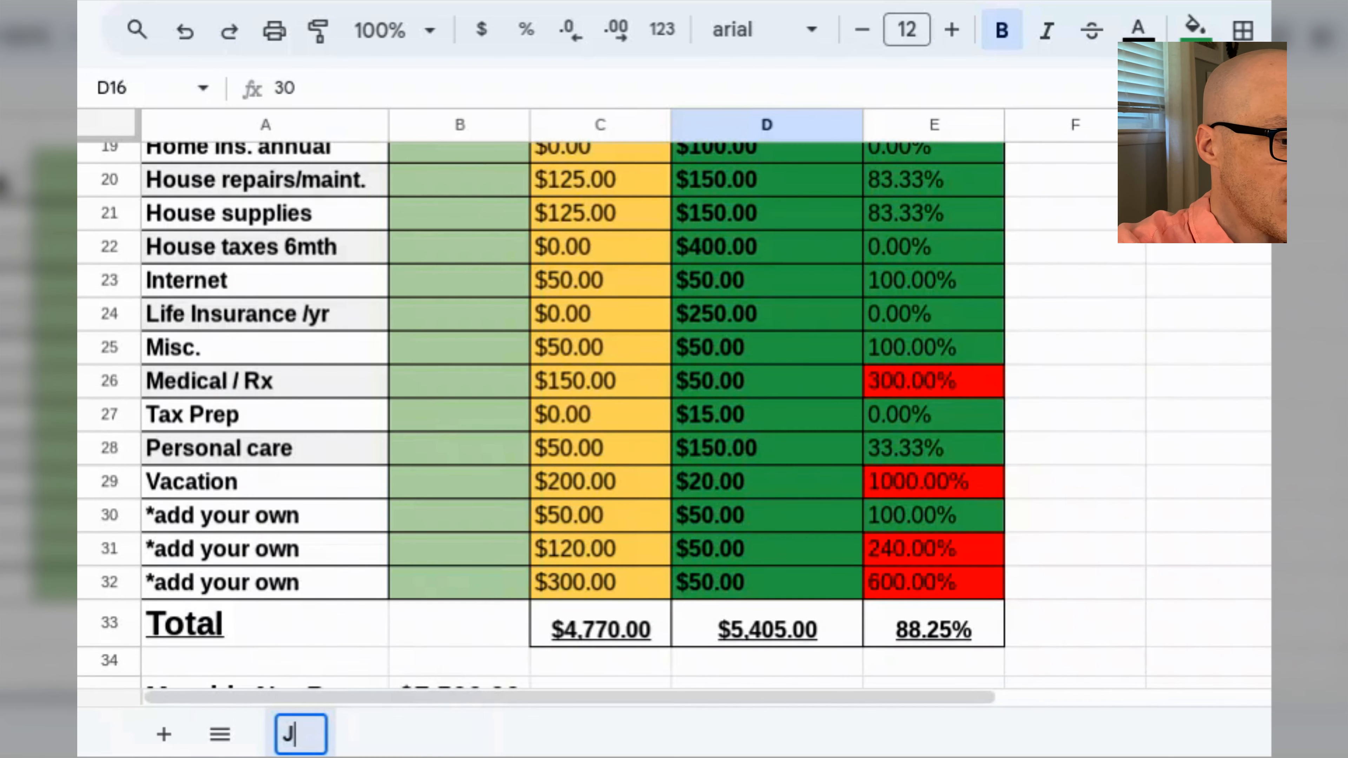
{"action": "type", "text": "une 2024"}
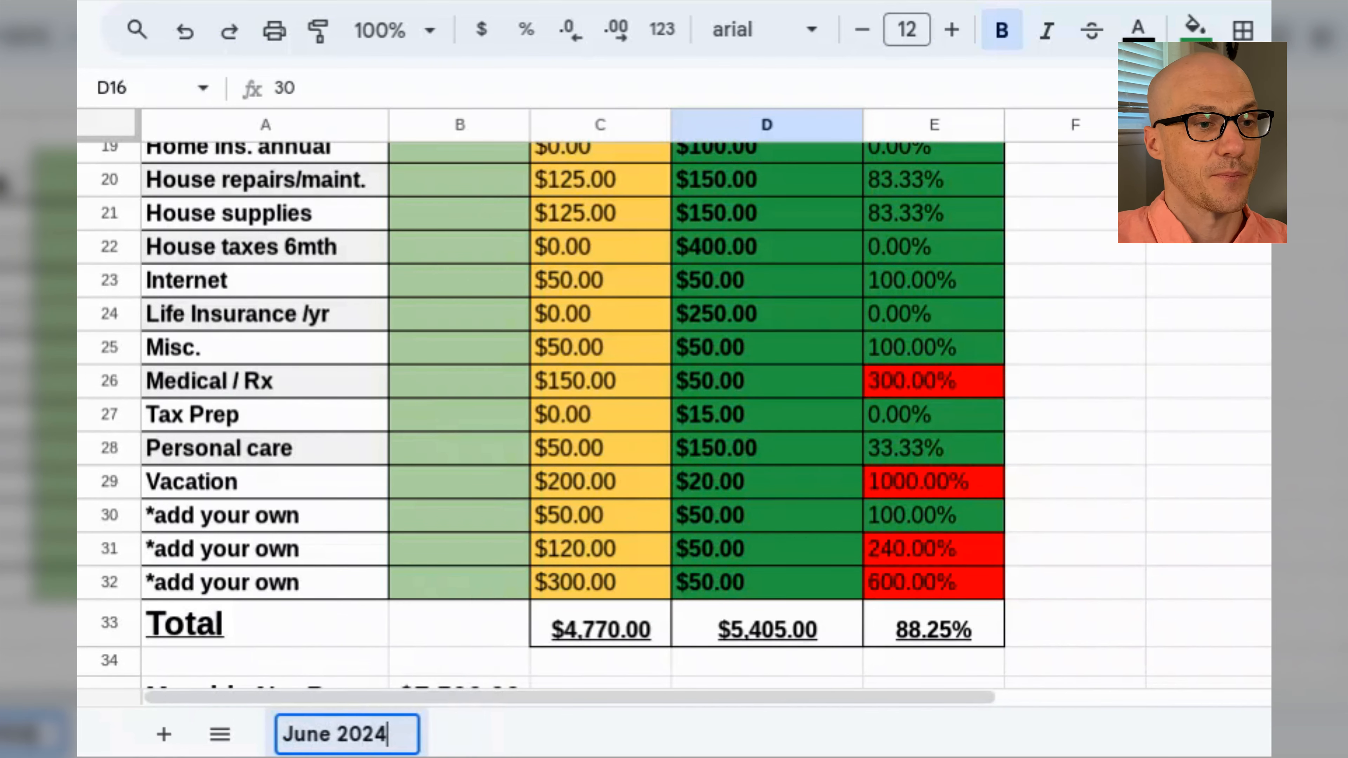
{"action": "left_click", "coordinate": [1057, 419]}
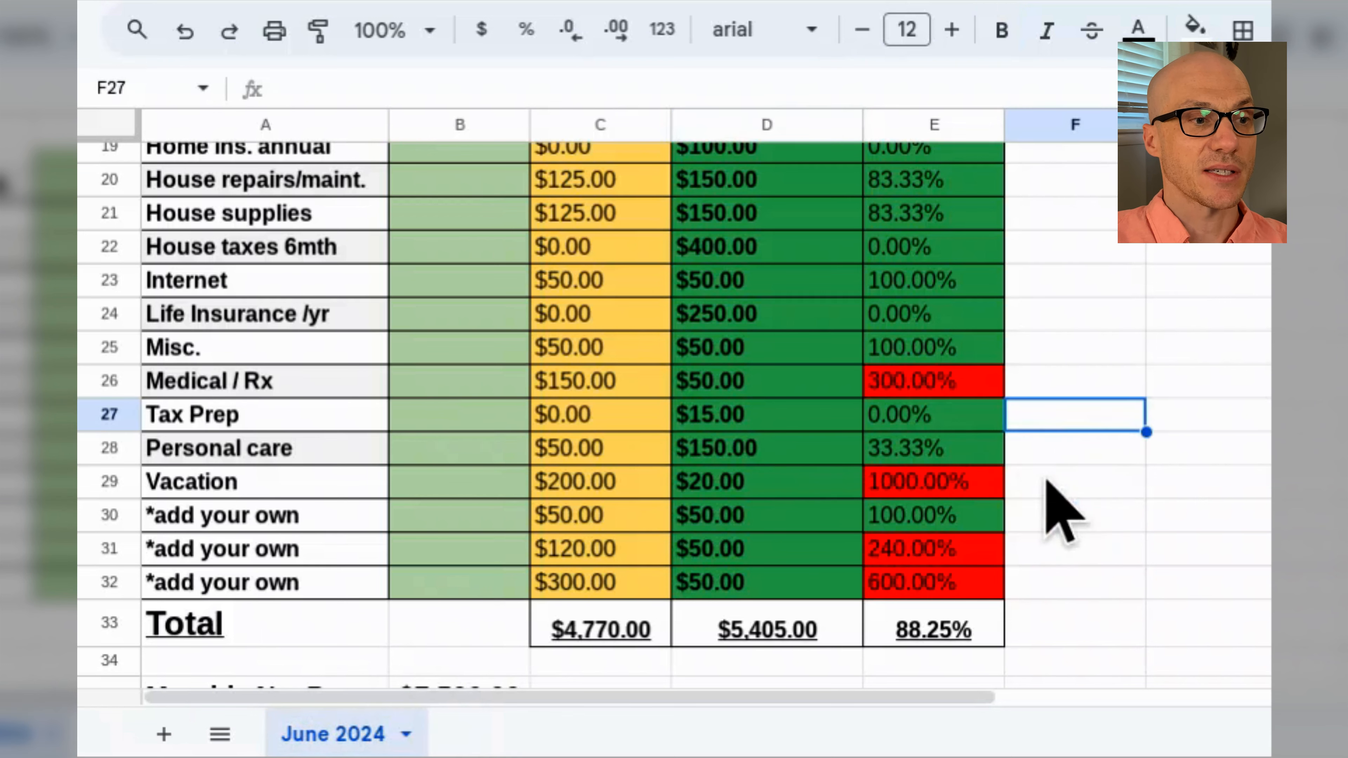
Duplicate the June 2024 sheet and place the copy ahead of the original
{"action": "scroll", "coordinate": [962, 571], "scroll_direction": "up", "scroll_amount": 10}
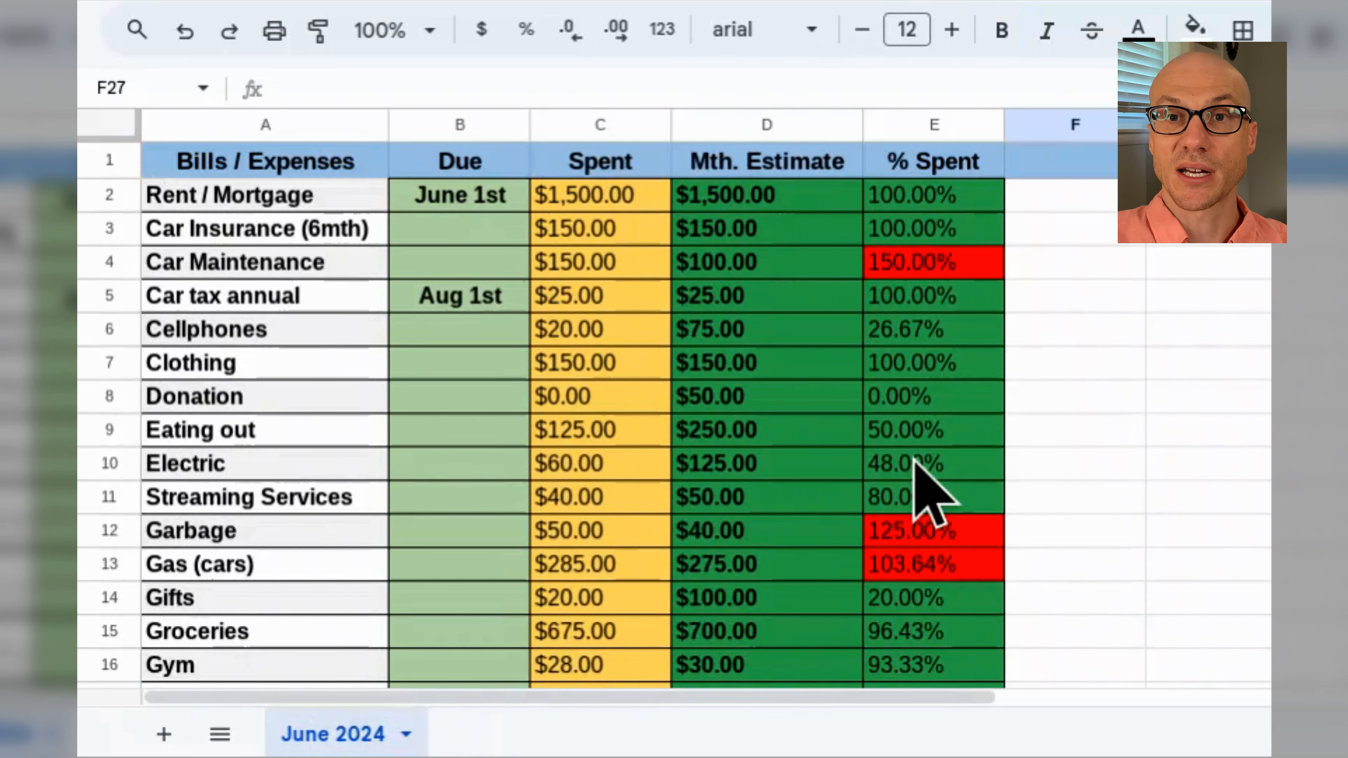
{"action": "scroll", "coordinate": [933, 482], "scroll_direction": "down", "scroll_amount": 10}
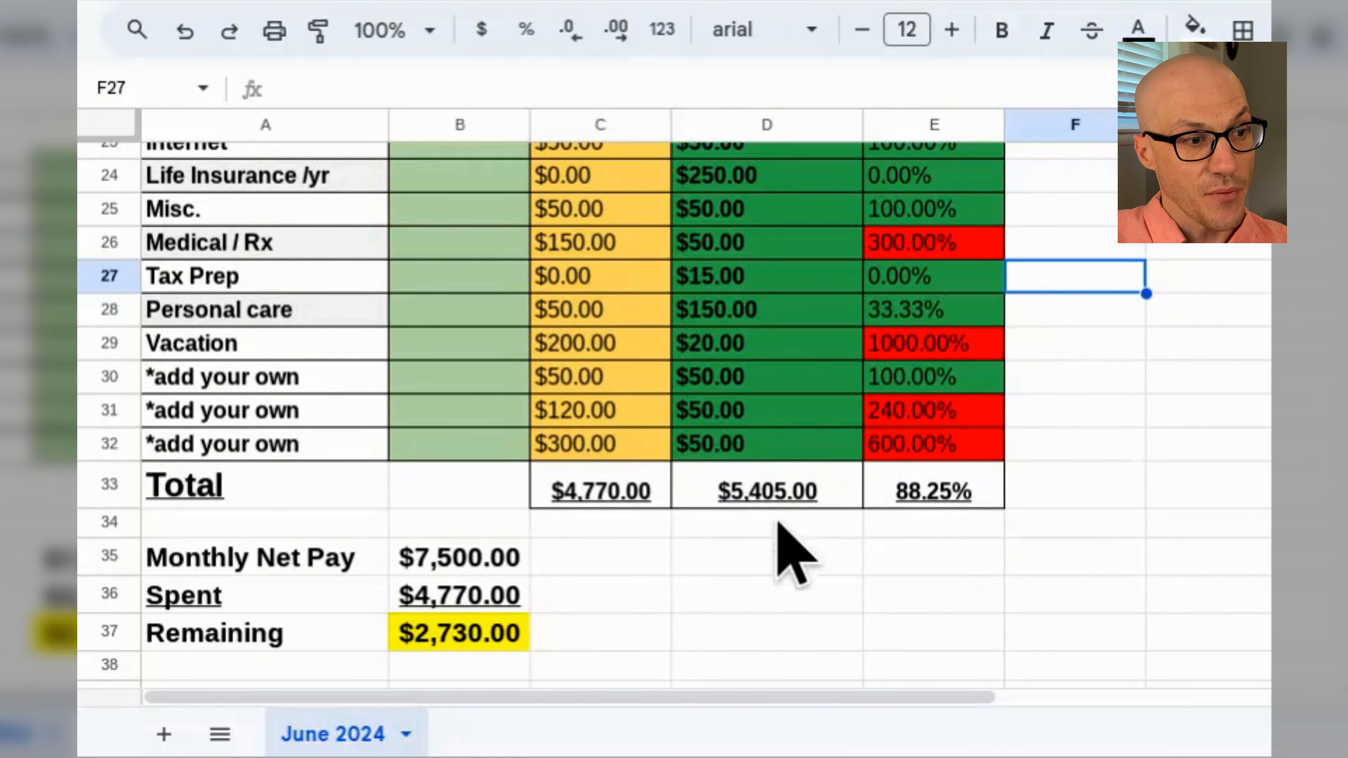
{"action": "left_click", "coordinate": [409, 739]}
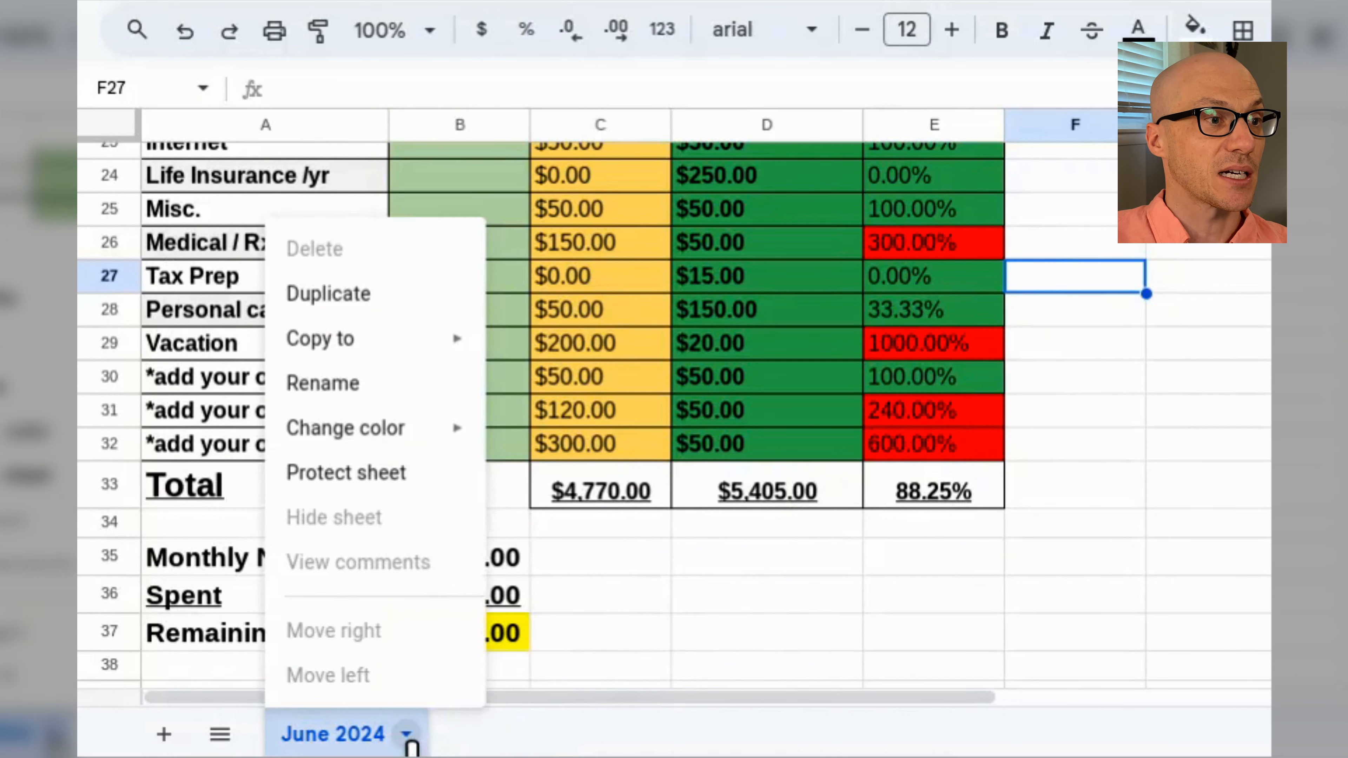
{"action": "left_click", "coordinate": [369, 297]}
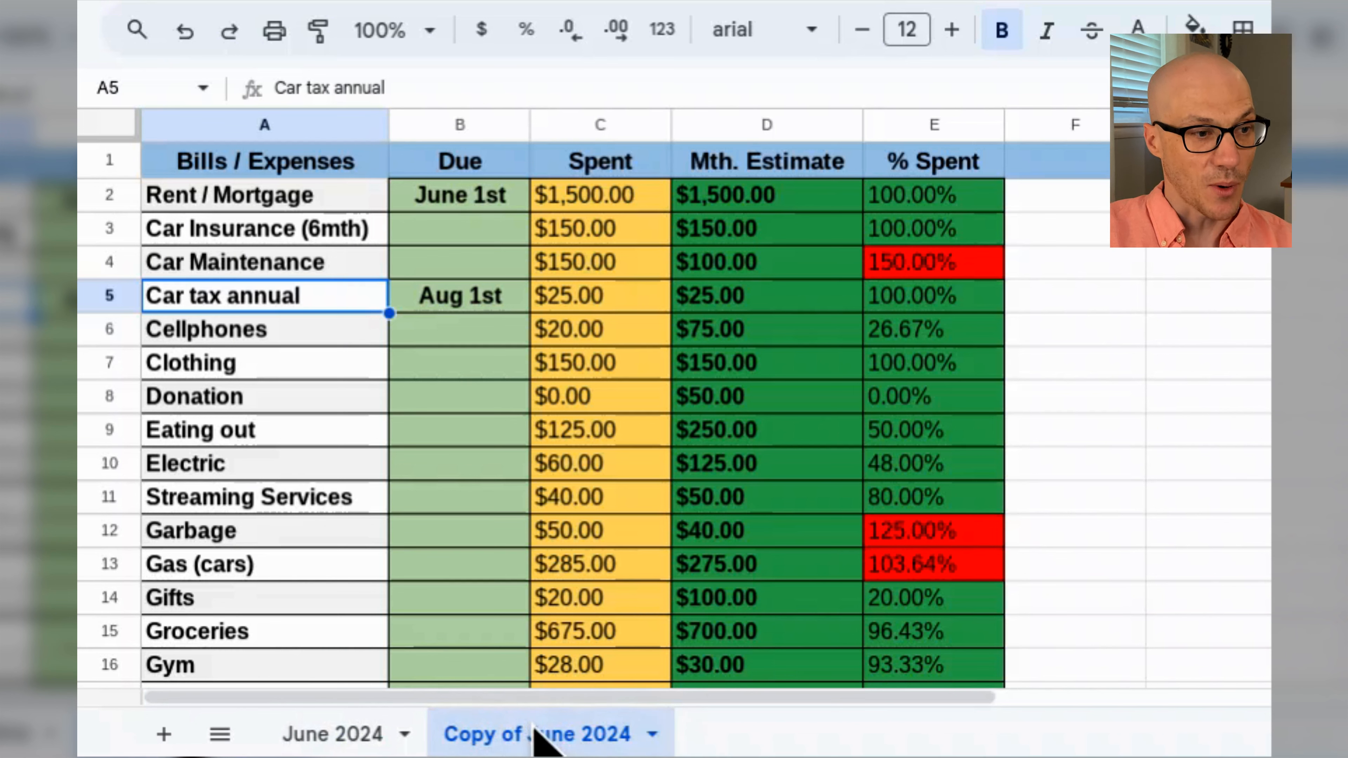
{"action": "left_click_drag", "start_coordinate": [533, 732], "coordinate": [299, 736]}
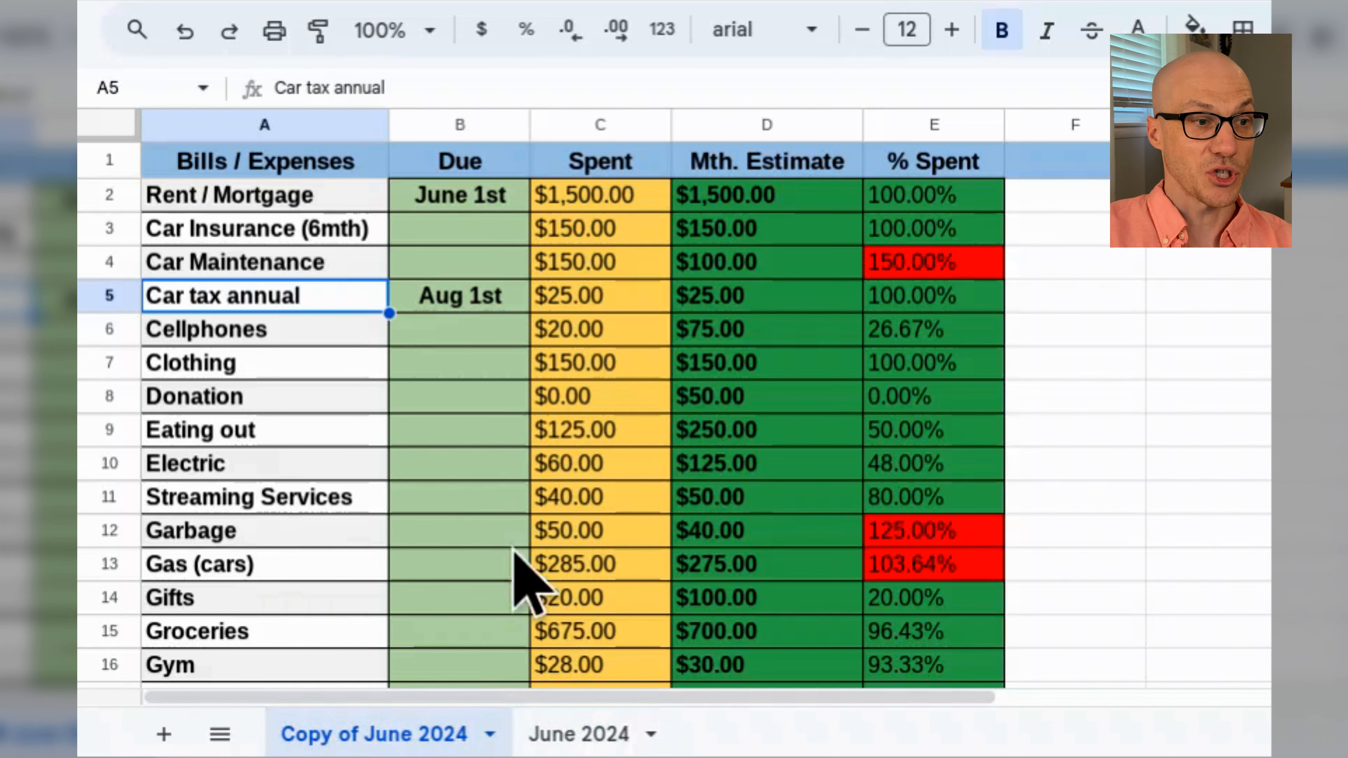
Check the original June 2024 sheet, and rename its copy as July 2024
{"action": "left_click", "coordinate": [569, 739]}
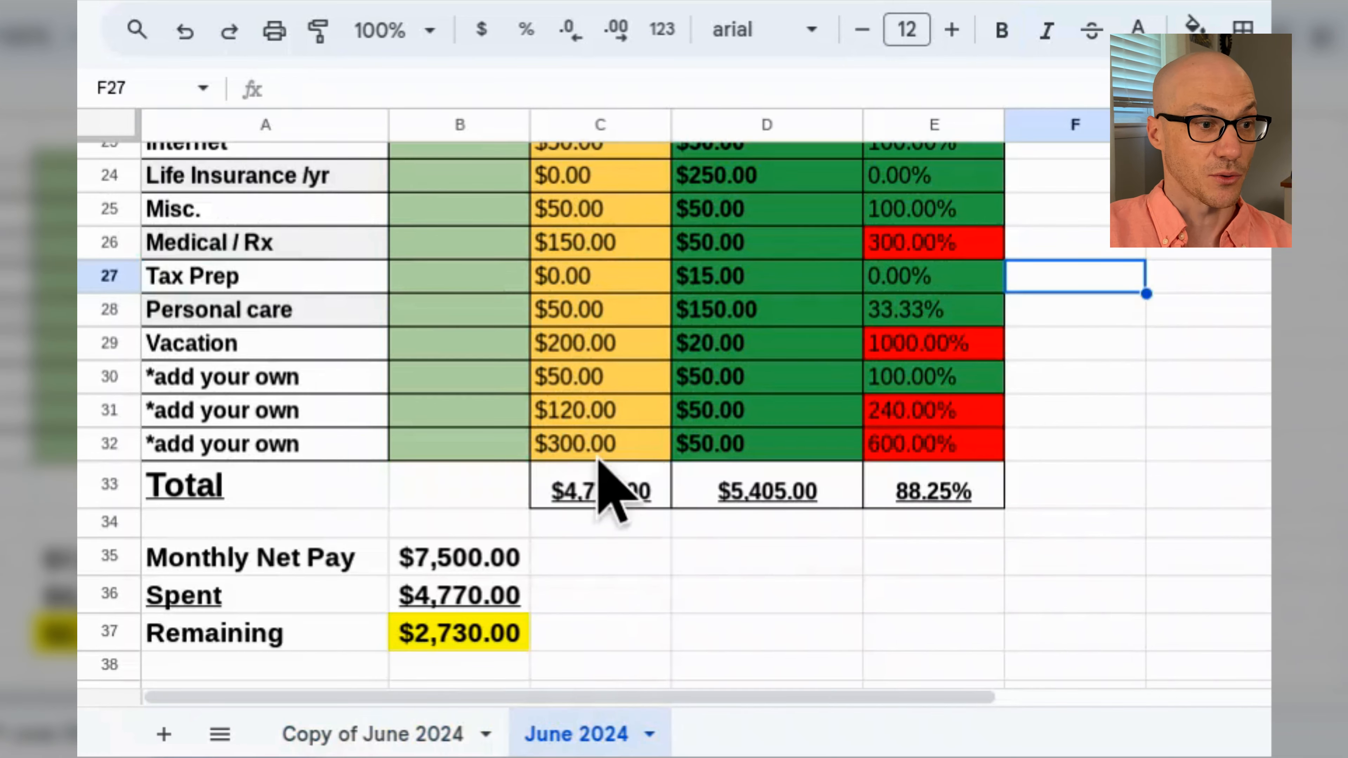
{"action": "scroll", "coordinate": [611, 481], "scroll_direction": "up", "scroll_amount": 8}
{"action": "left_click", "coordinate": [424, 734]}
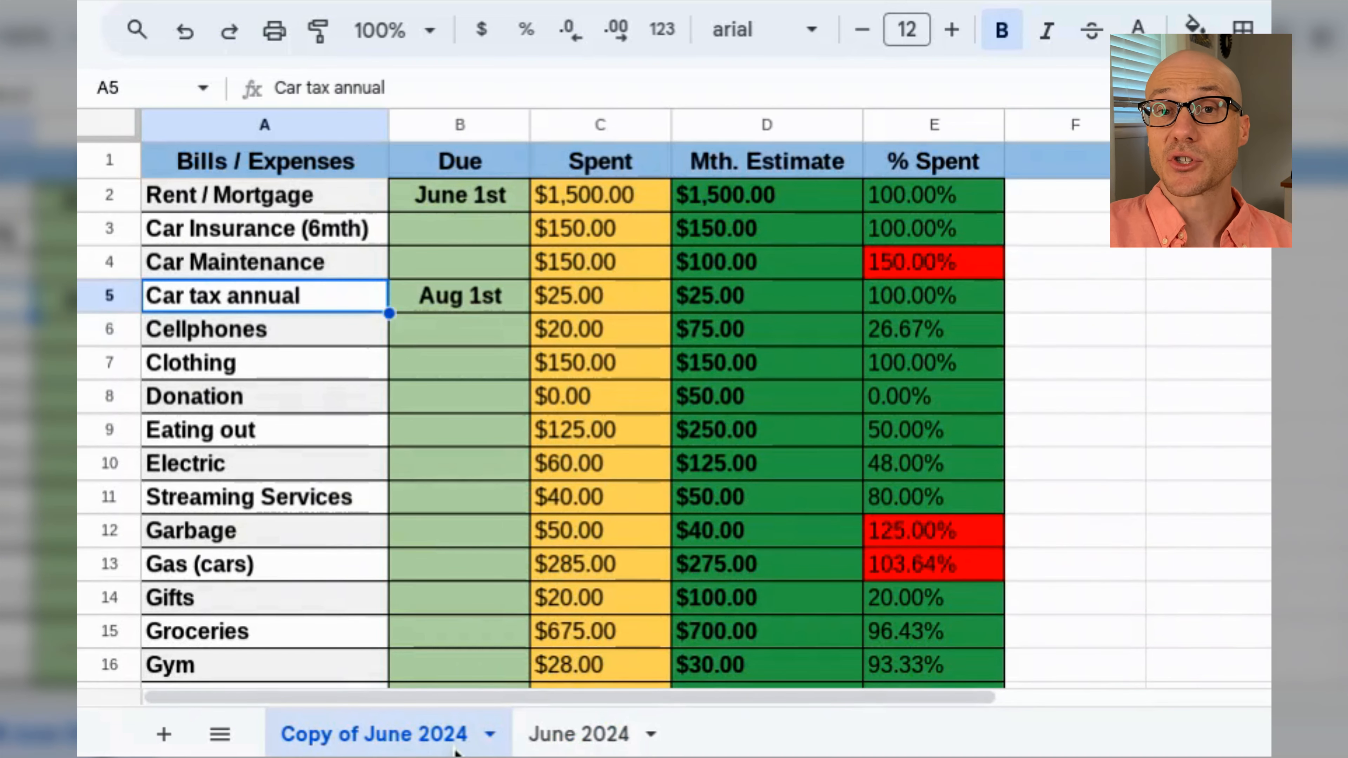
{"action": "left_click", "coordinate": [490, 737]}
{"action": "left_click", "coordinate": [347, 383]}
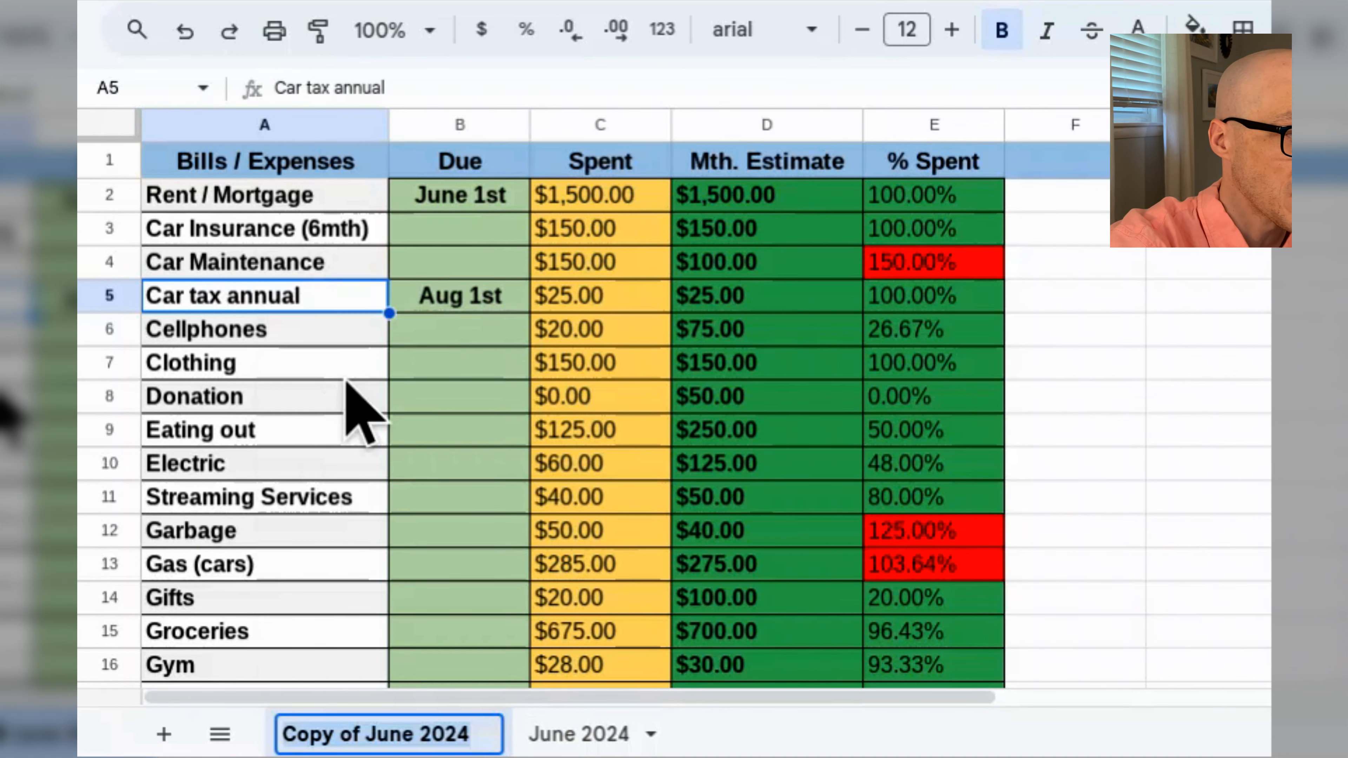
{"action": "type", "text": "July 2024"}
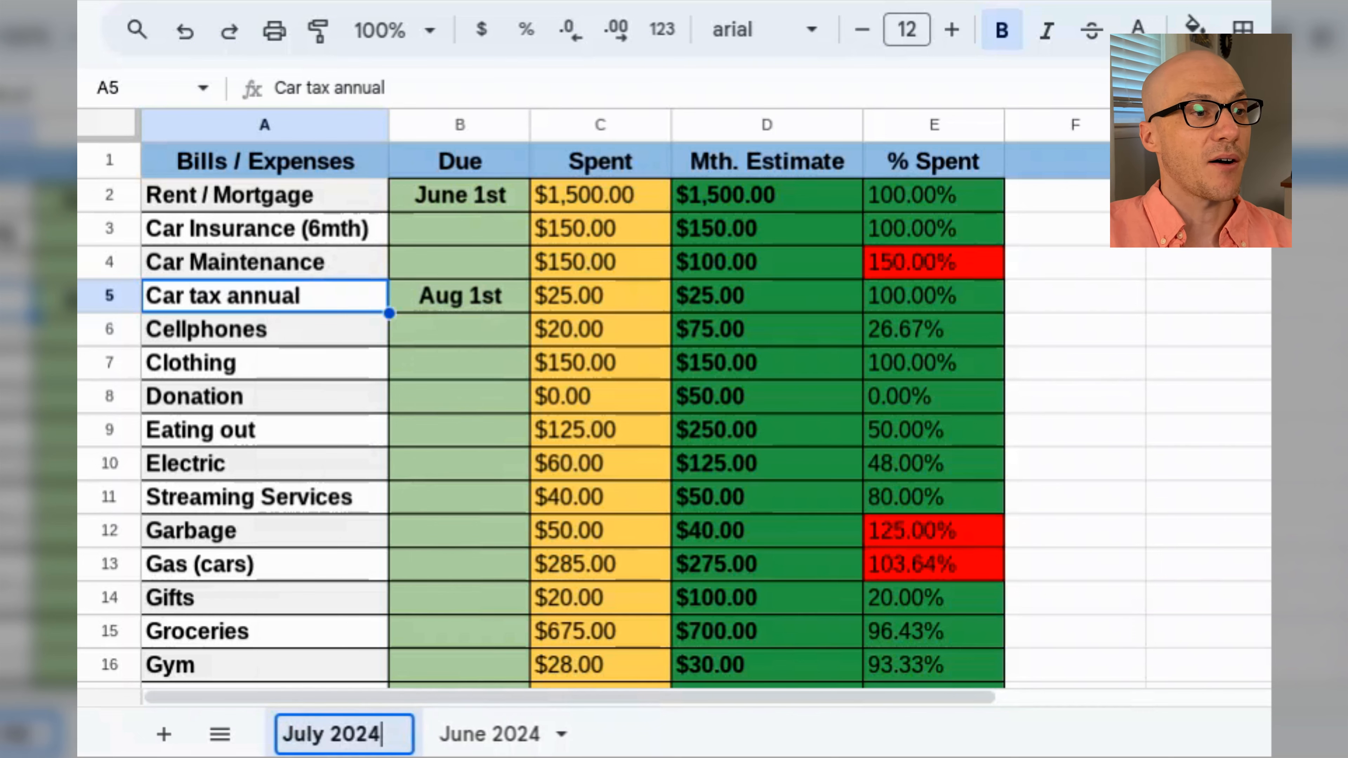
{"action": "left_click", "coordinate": [713, 255]}
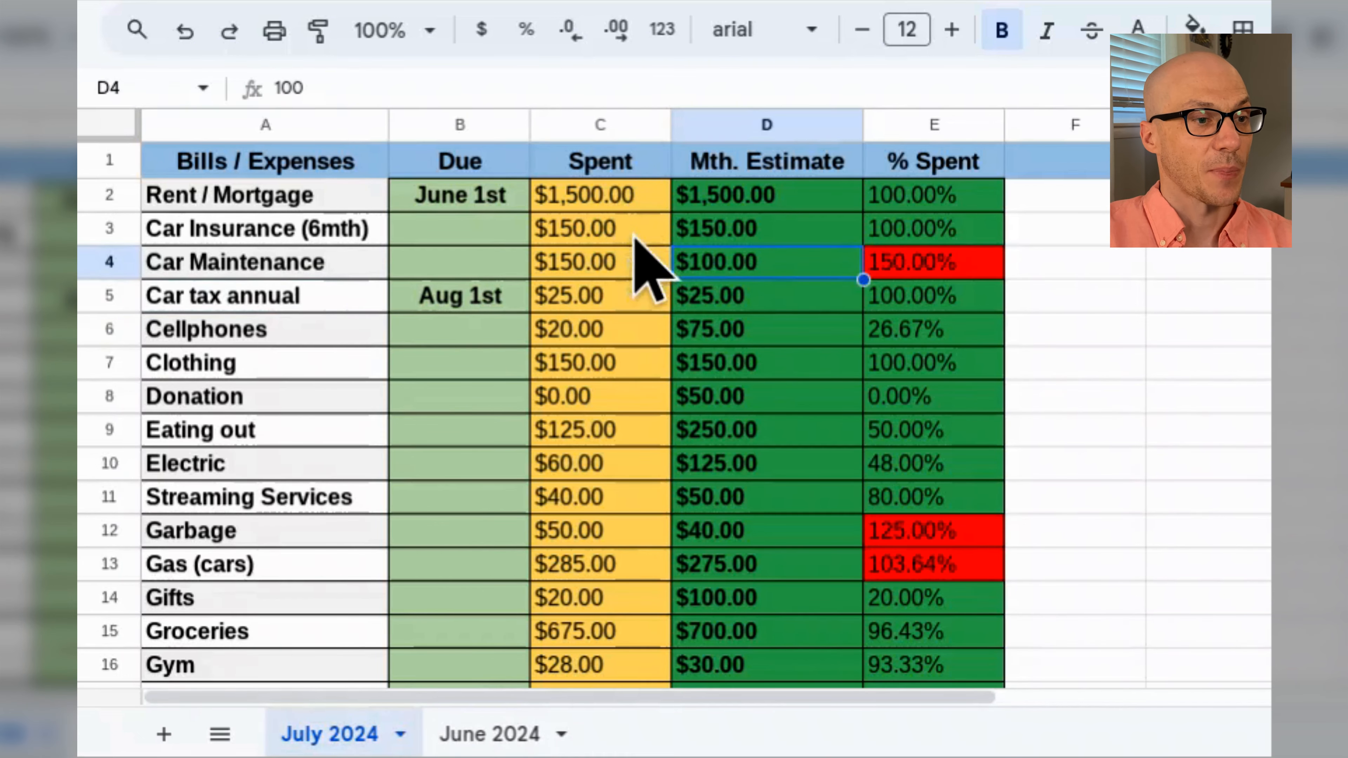
Set the Mth. Estimate for Medical / Rx to $80 on the July 2024 sheet
{"action": "scroll", "coordinate": [650, 265], "scroll_direction": "down", "scroll_amount": 10}
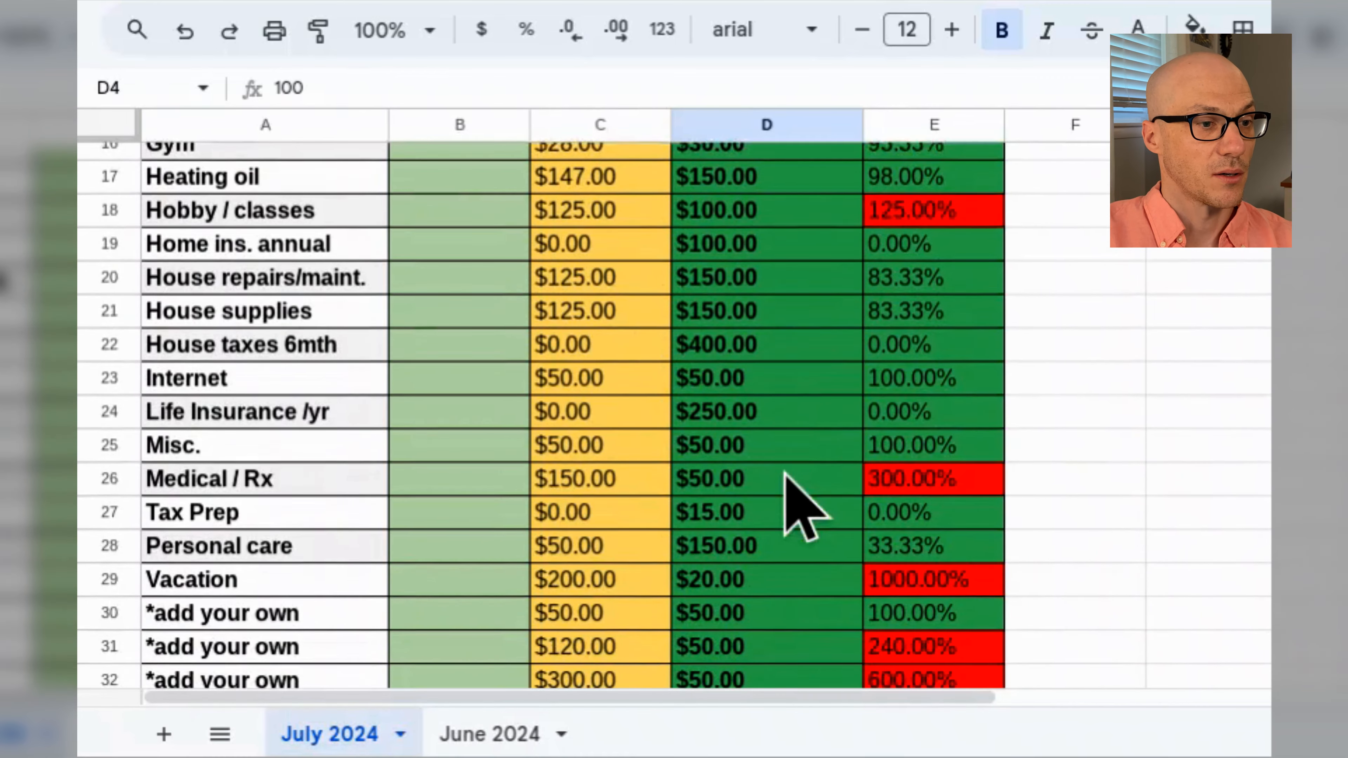
{"action": "scroll", "coordinate": [785, 473], "scroll_direction": "down", "scroll_amount": 2}
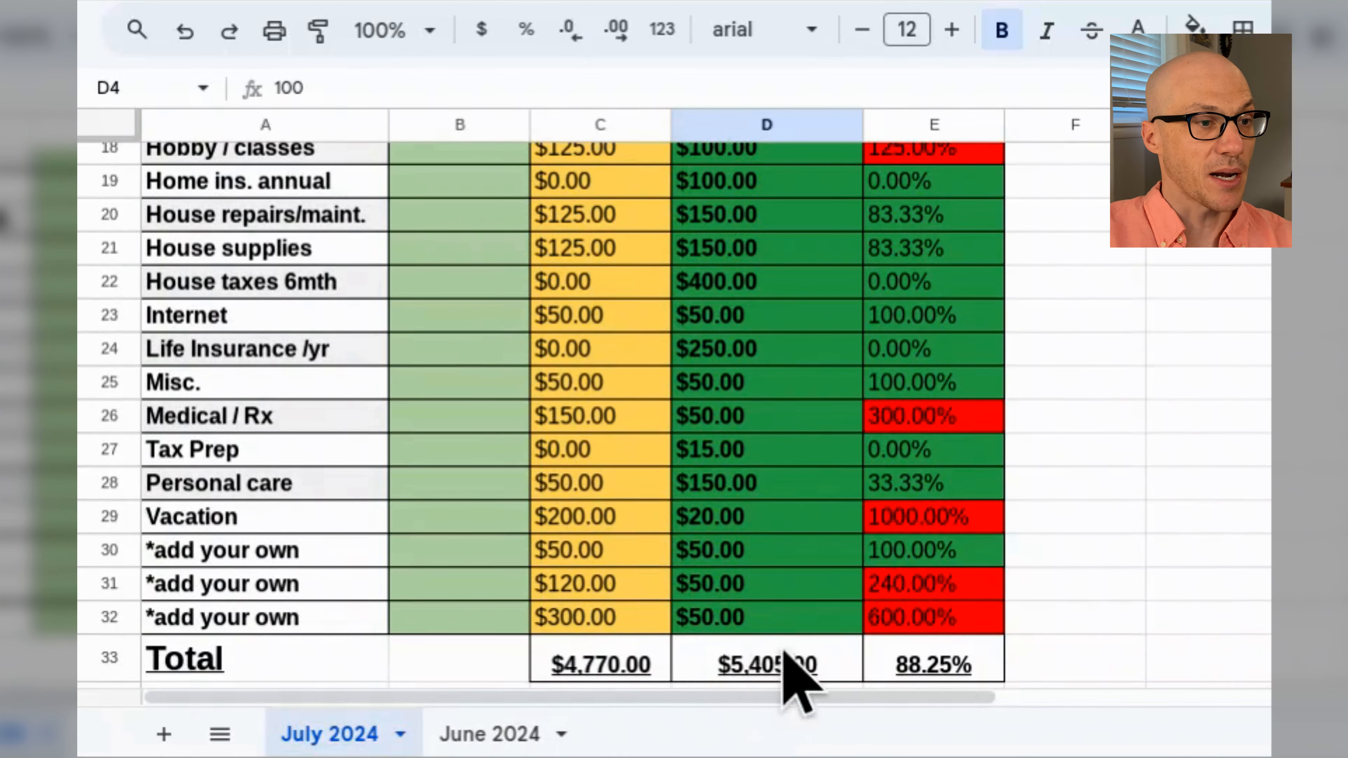
{"action": "scroll", "coordinate": [778, 685], "scroll_direction": "up", "scroll_amount": 2}
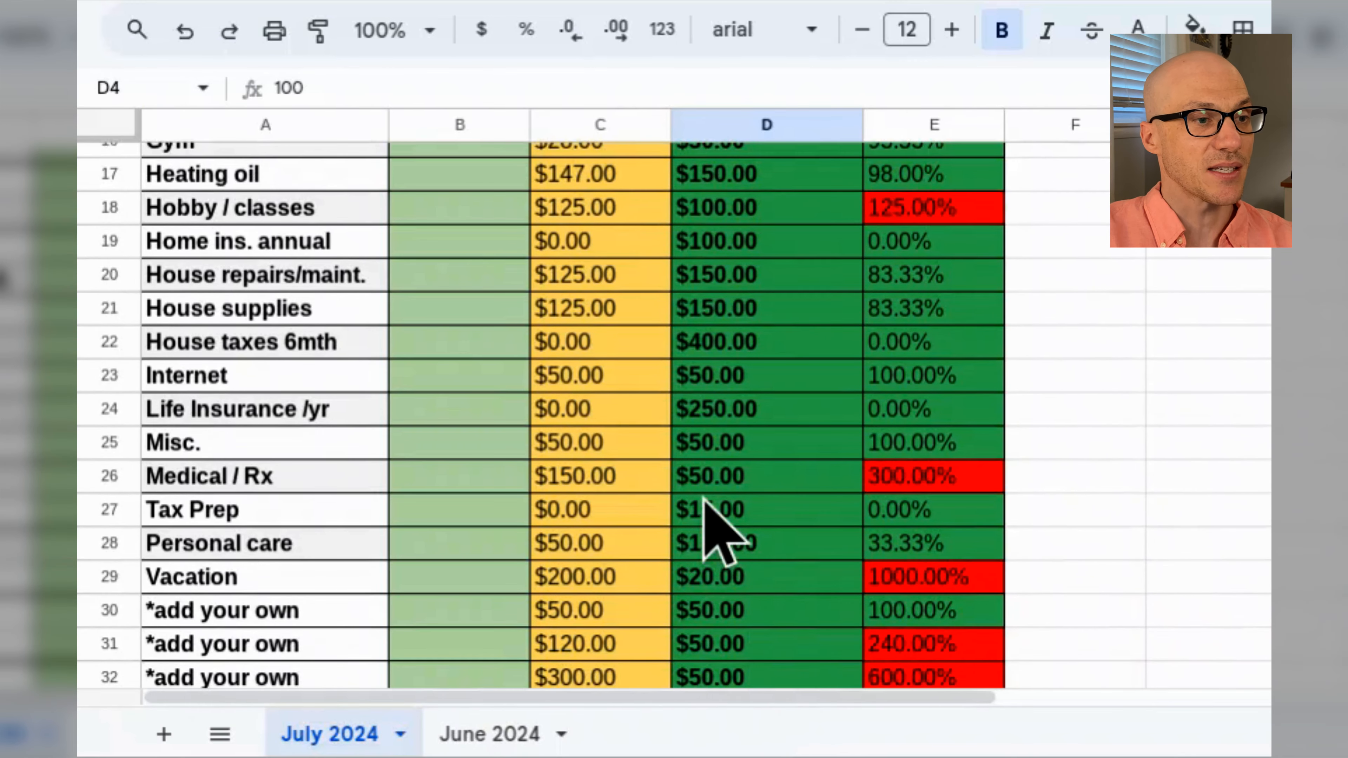
{"action": "left_click", "coordinate": [753, 476]}
{"action": "type", "text": "80"}
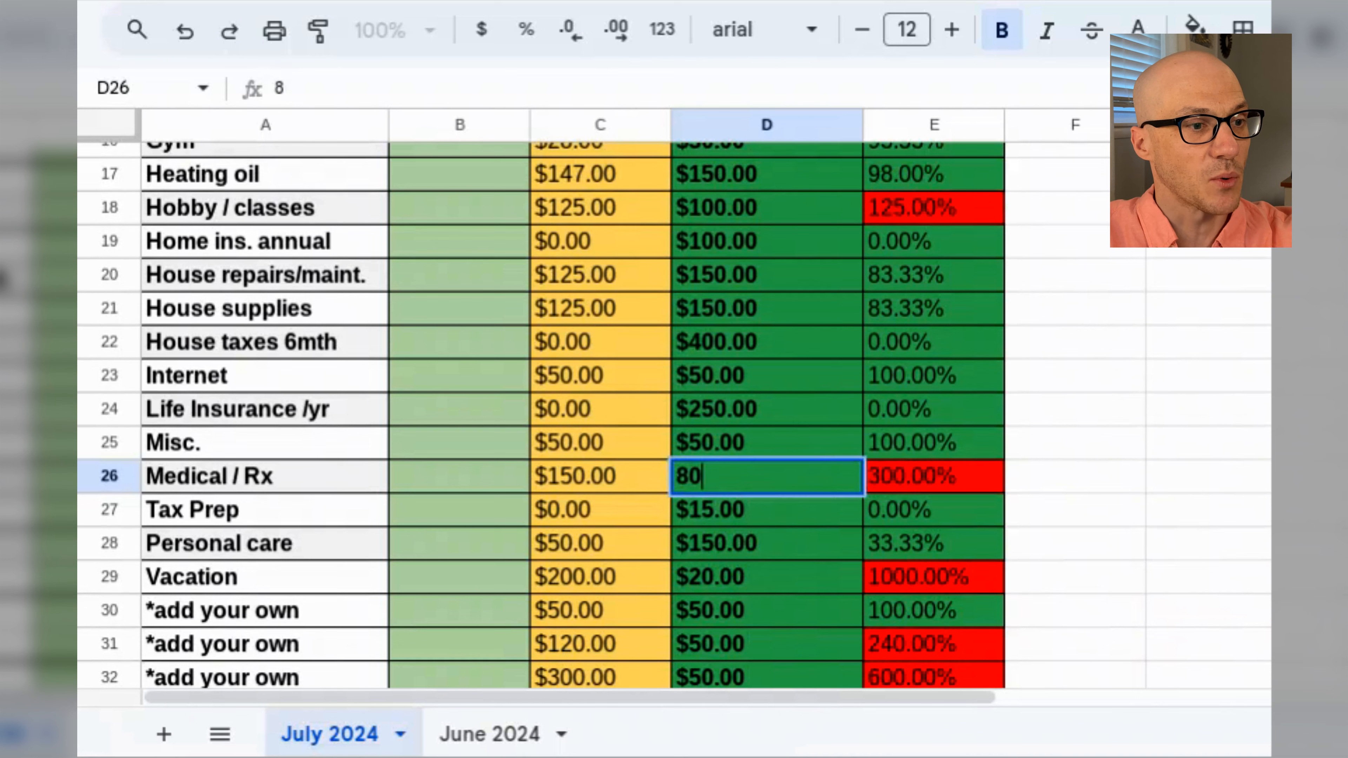
{"action": "left_click", "coordinate": [806, 340]}
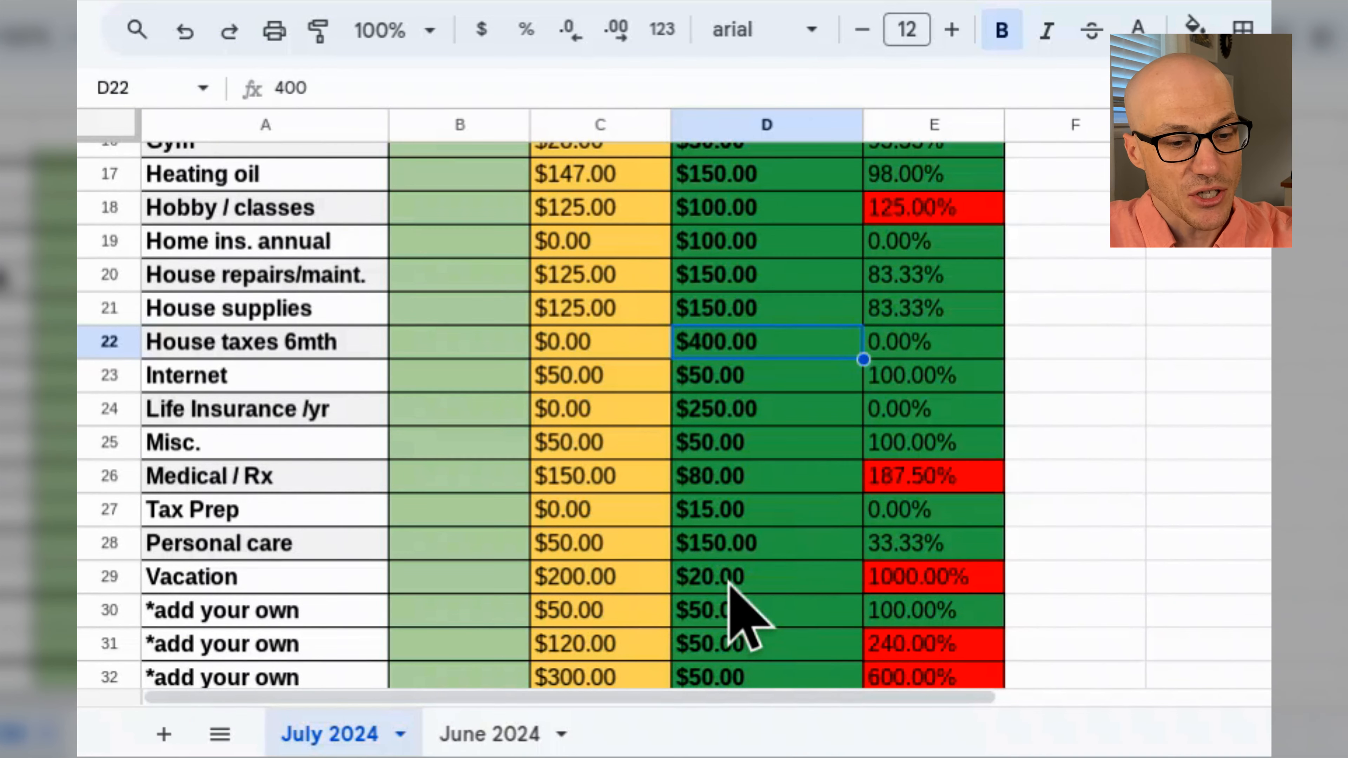
Set the Mth. Estimate for Vacation to $250 on the July 2024 sheet
{"action": "left_click", "coordinate": [730, 583]}
{"action": "type", "text": "2"}
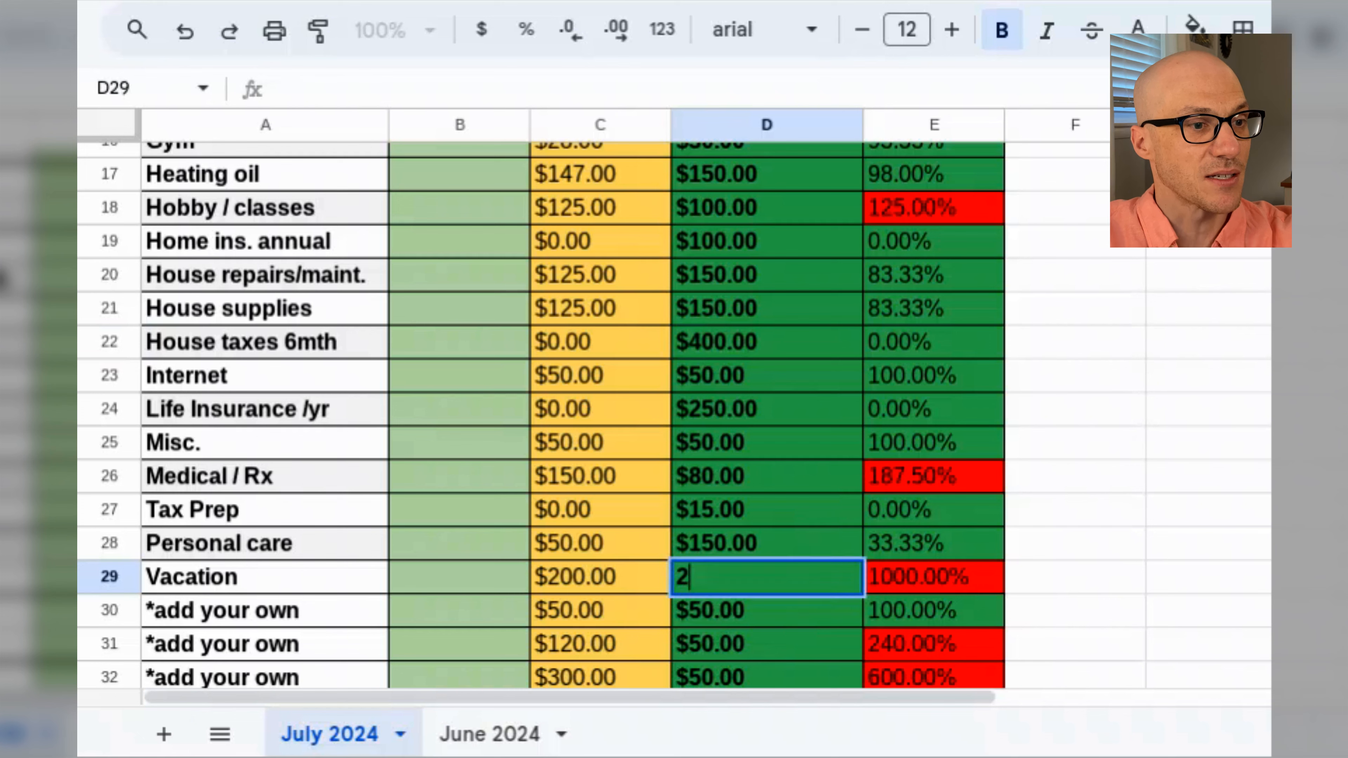
{"action": "type", "text": "50"}
{"action": "left_click", "coordinate": [776, 444]}
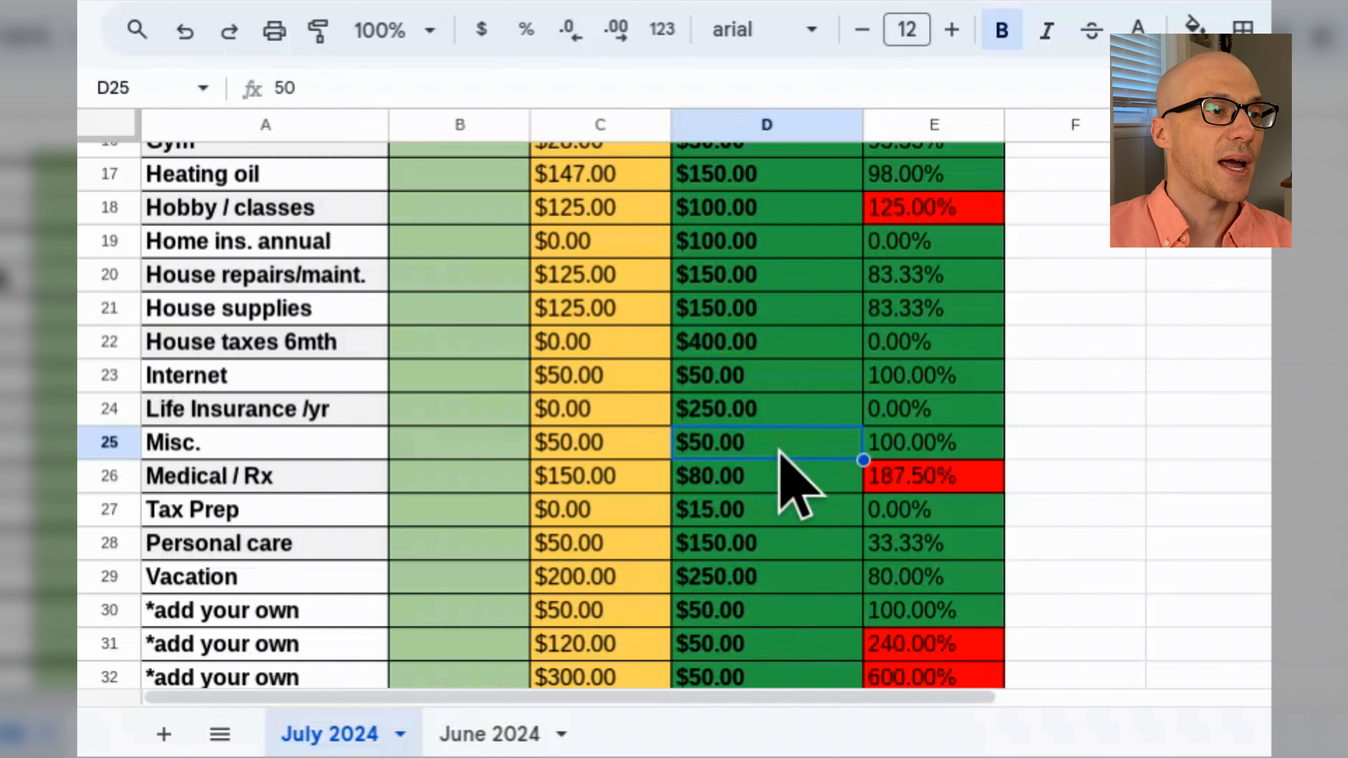
Clear all Spent amounts on the July 2024 sheet from Rent / Mortgage through the last *add your own row (C2:C32)
{"action": "scroll", "coordinate": [770, 441], "scroll_direction": "up", "scroll_amount": 5}
{"action": "scroll", "coordinate": [768, 438], "scroll_direction": "up", "scroll_amount": 1}
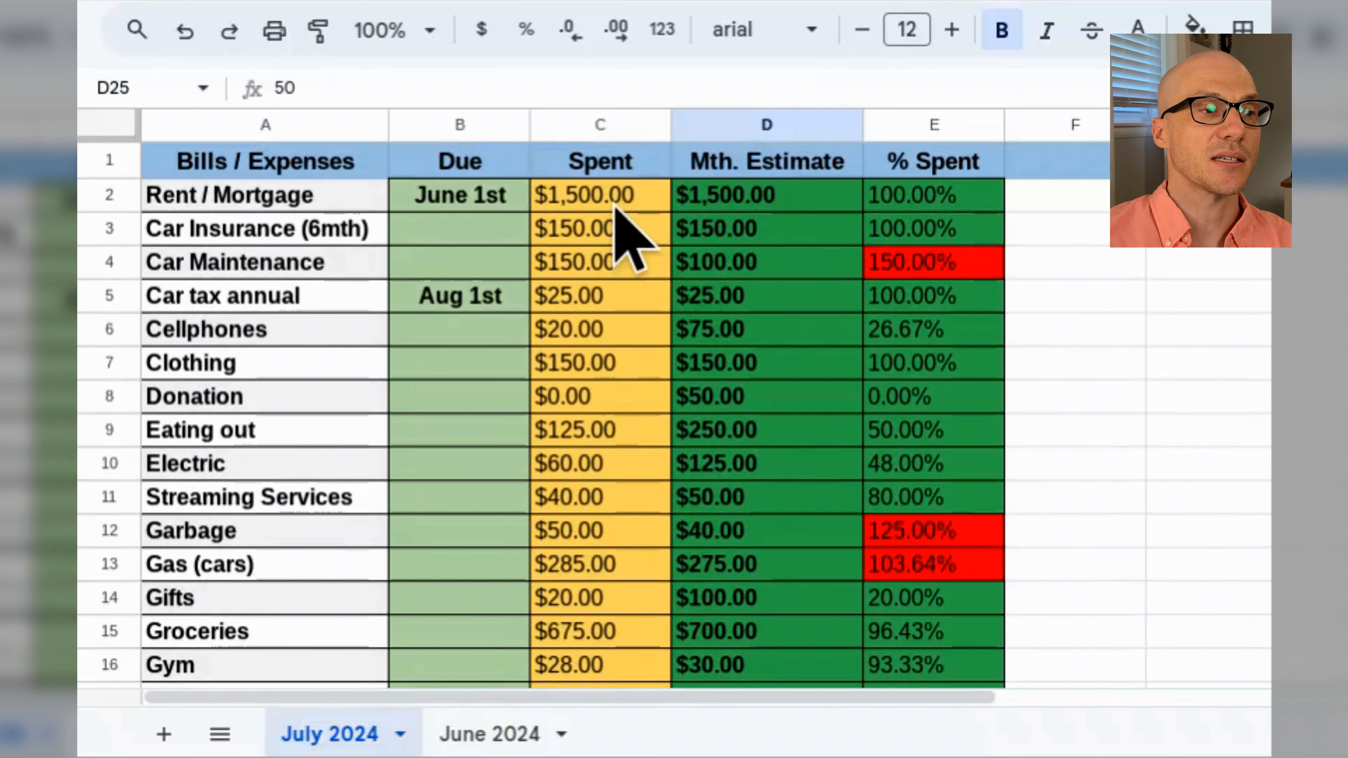
{"action": "left_click_drag", "start_coordinate": [598, 201], "coordinate": [641, 550]}
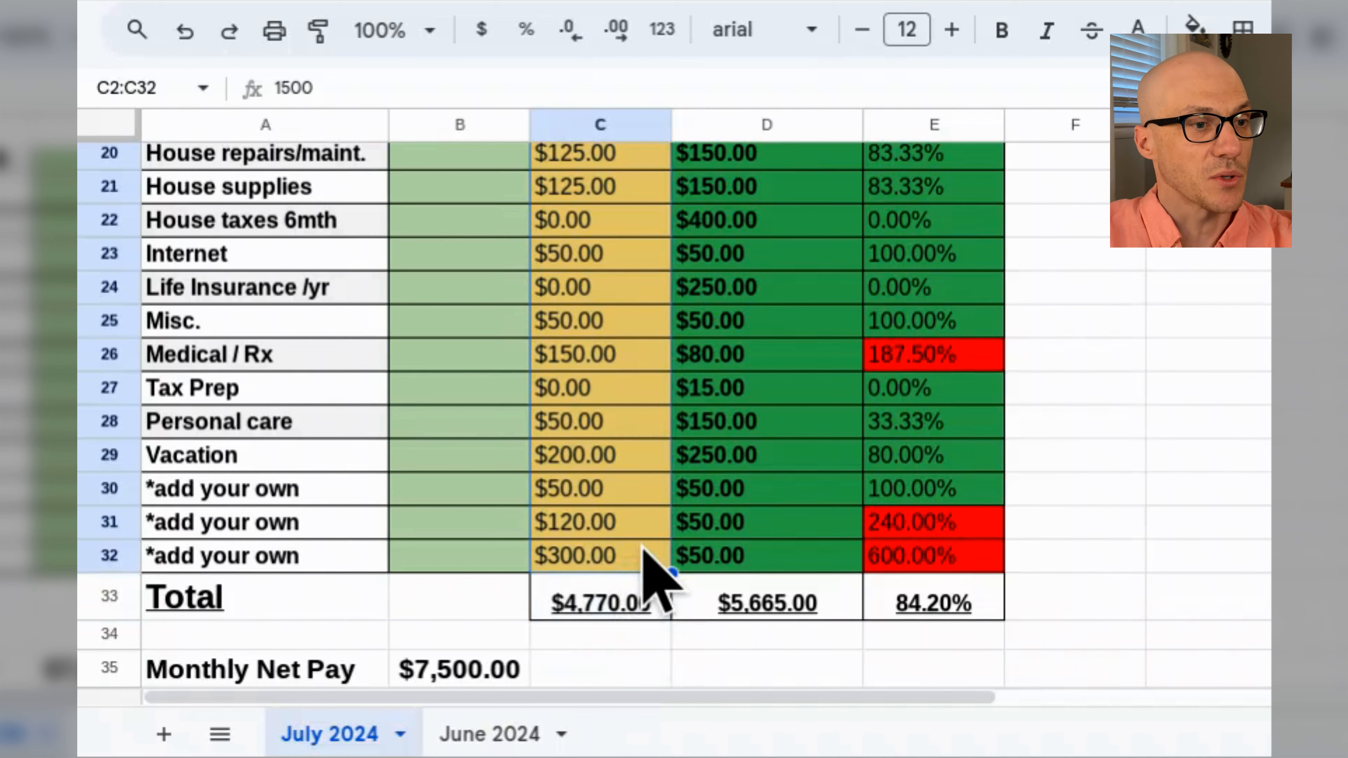
{"action": "key", "text": "Delete"}
{"action": "left_click", "coordinate": [596, 396]}
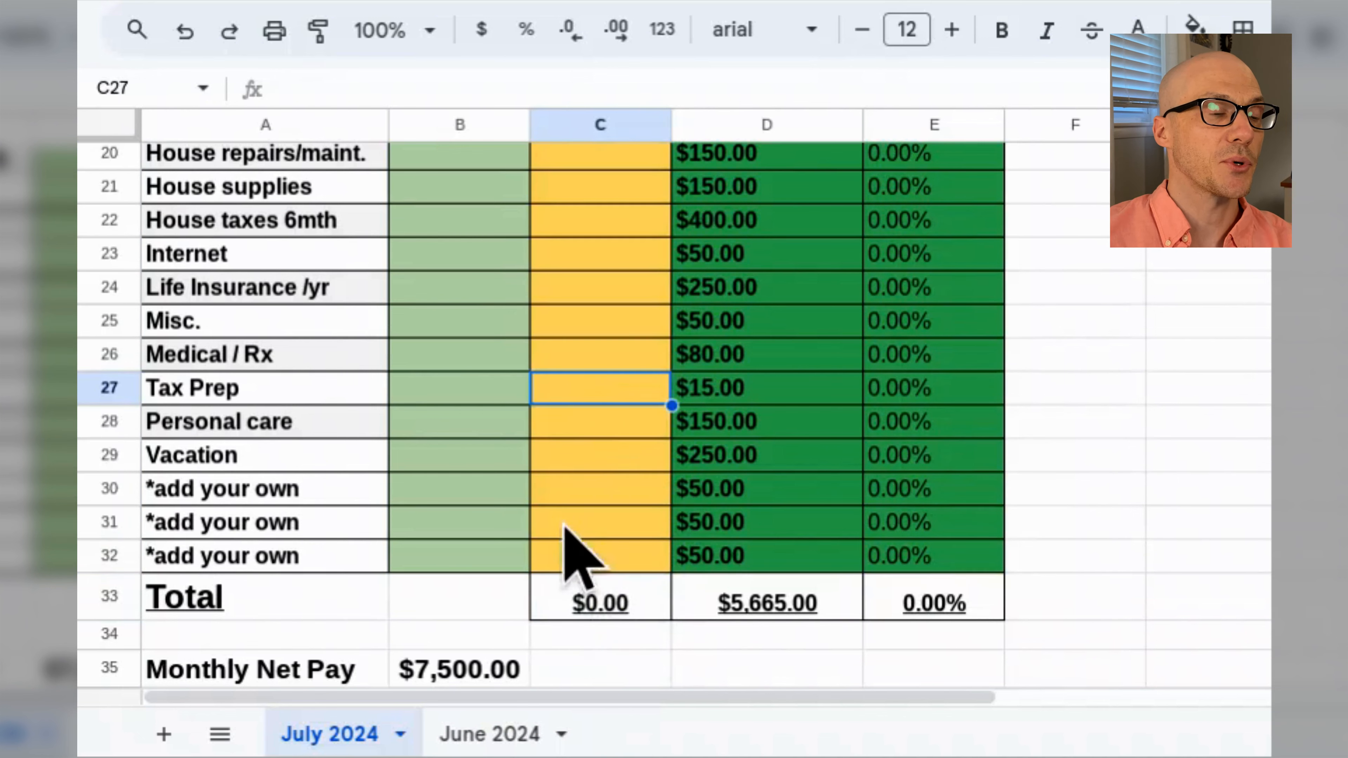
Change the Rent / Mortgage due date to July 1st
{"action": "scroll", "coordinate": [629, 463], "scroll_direction": "up", "scroll_amount": 2}
{"action": "scroll", "coordinate": [629, 456], "scroll_direction": "up", "scroll_amount": 5}
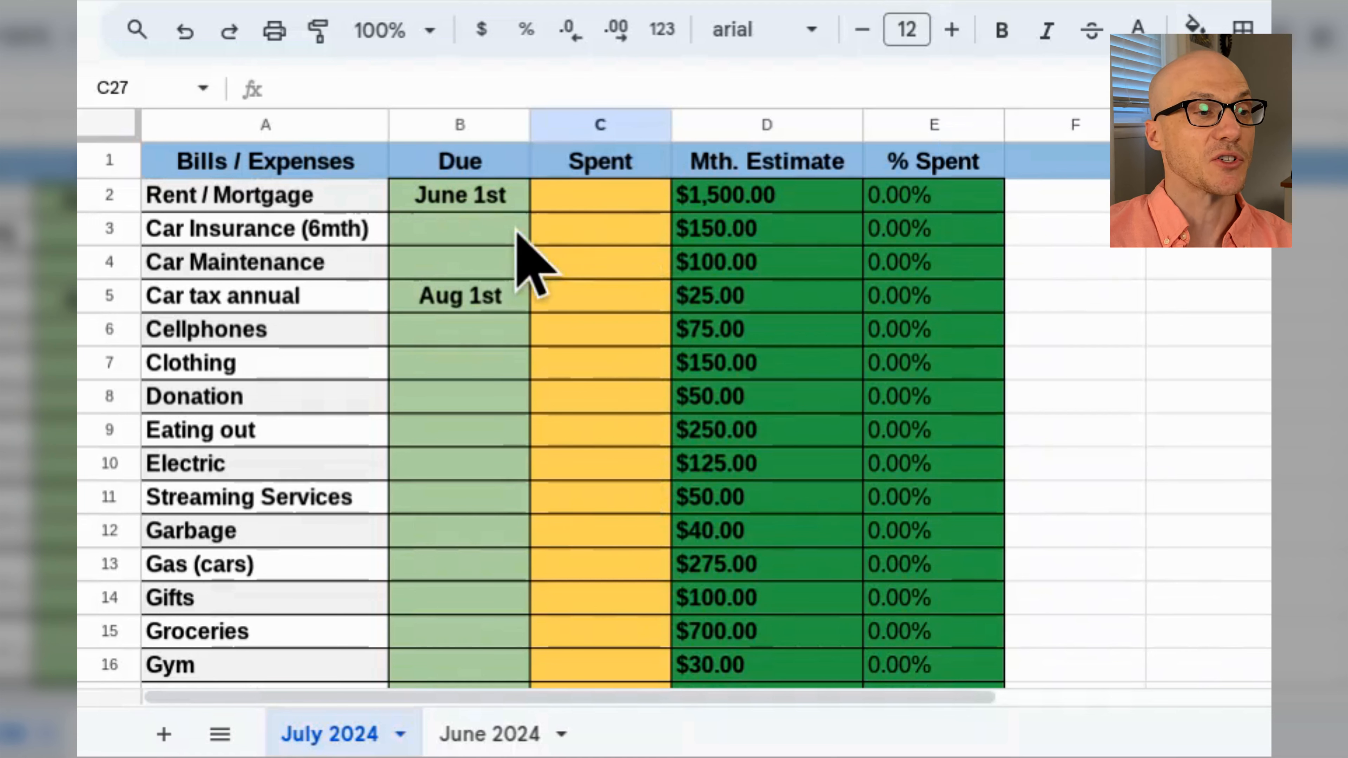
{"action": "left_click", "coordinate": [483, 202]}
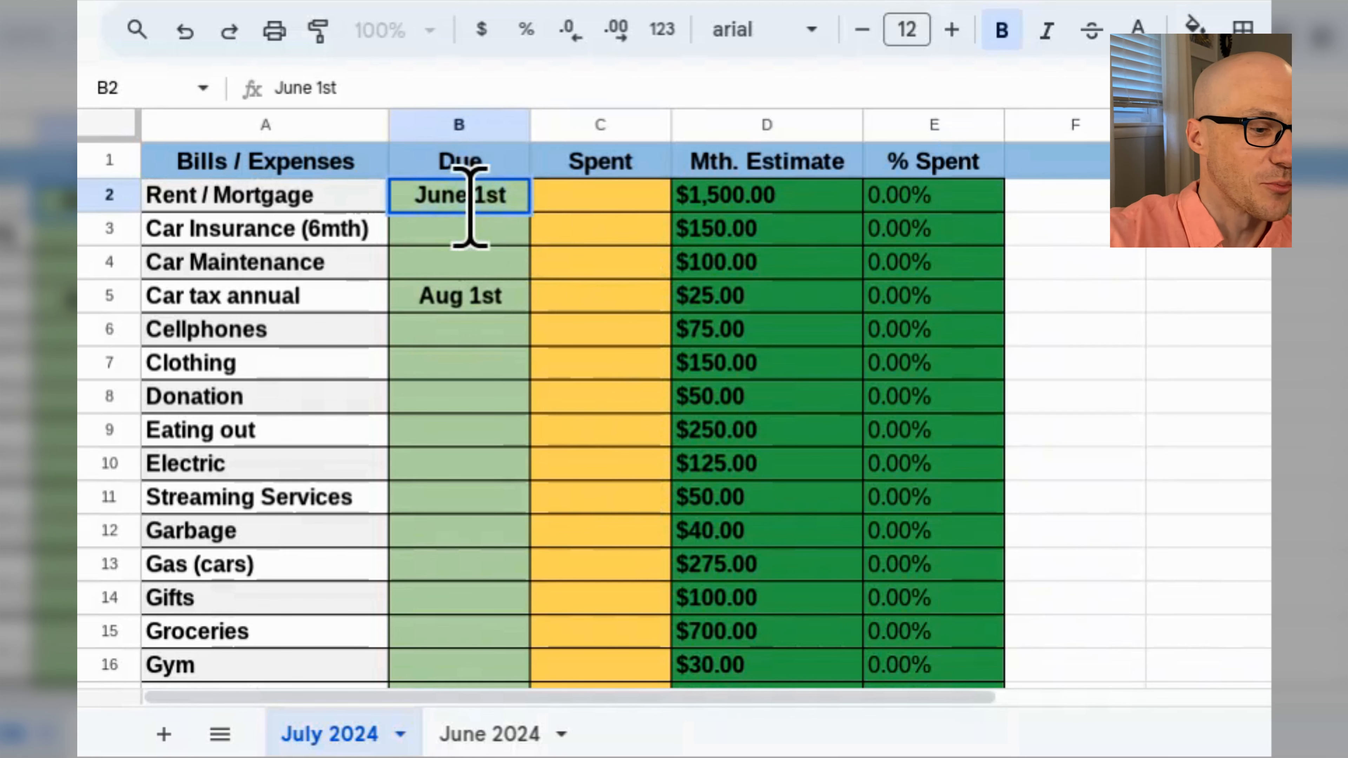
{"action": "type", "text": "July"}
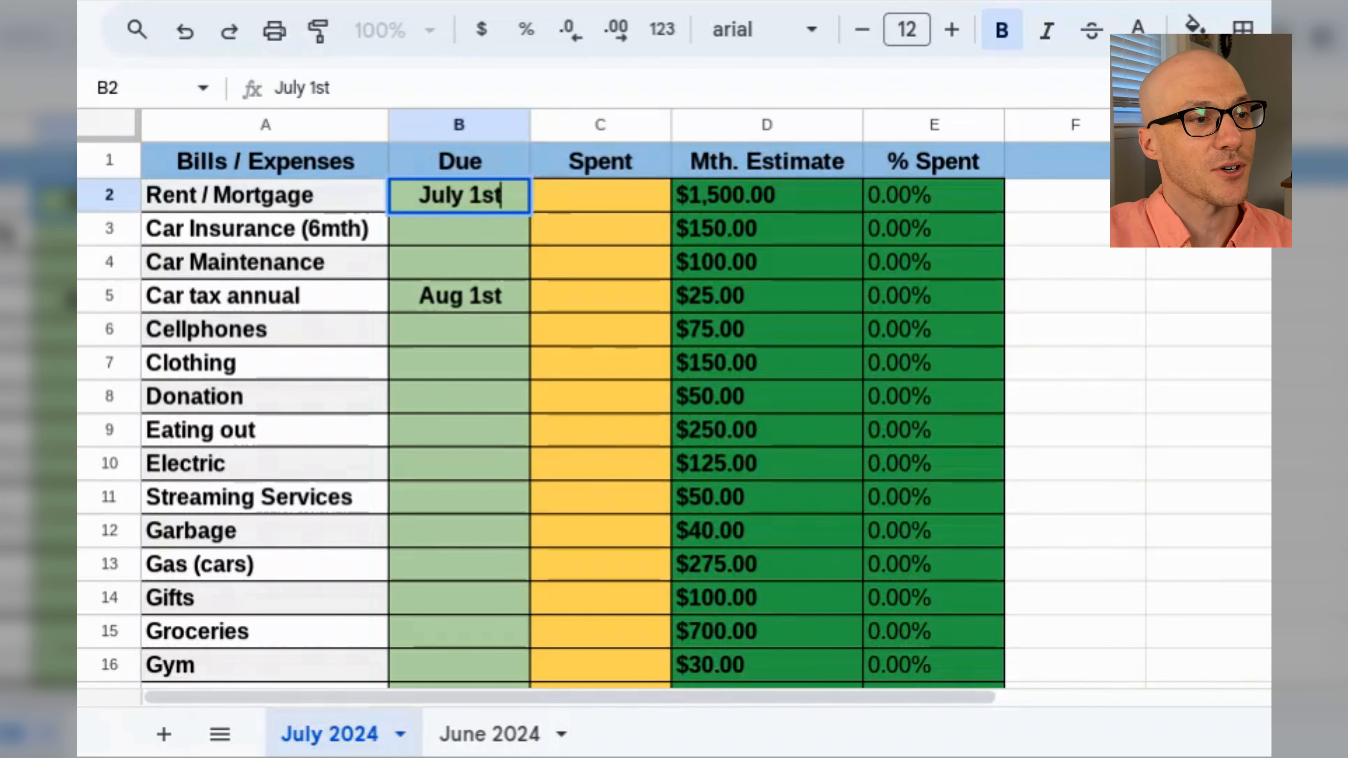
{"action": "left_click", "coordinate": [454, 476]}
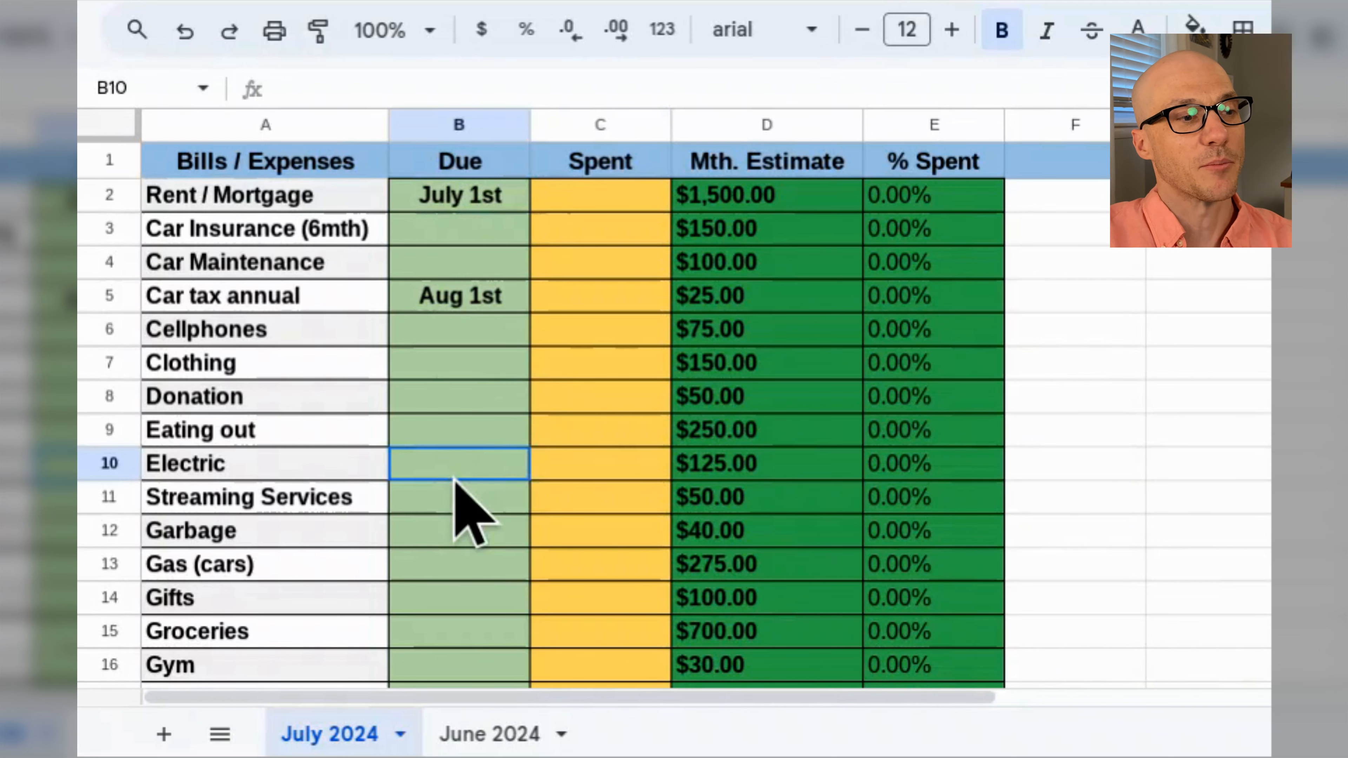
Look over the remaining Due cells for July 2024, and review the June 2024 sheet down to its totals and net pay summary
{"action": "left_click", "coordinate": [458, 308]}
{"action": "left_click", "coordinate": [448, 433]}
{"action": "scroll", "coordinate": [467, 557], "scroll_direction": "down", "scroll_amount": 5}
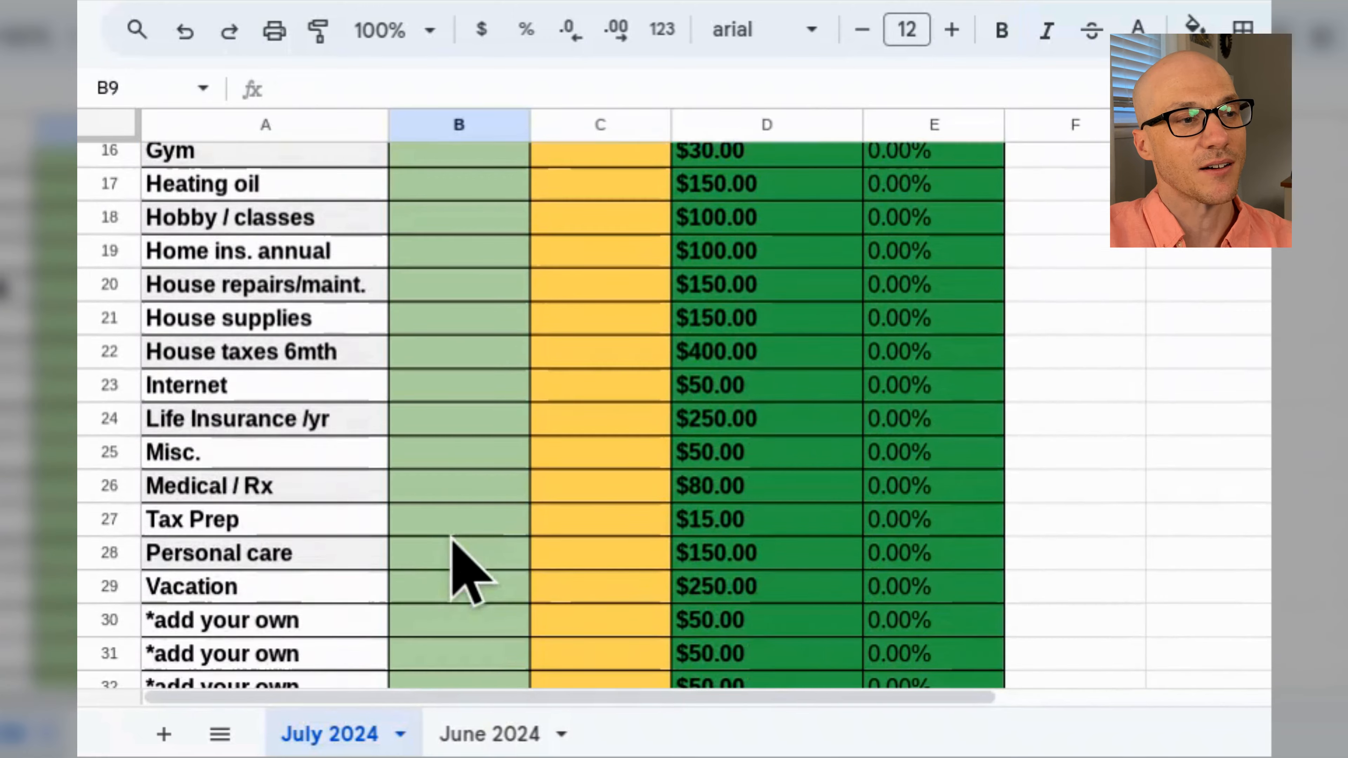
{"action": "scroll", "coordinate": [466, 557], "scroll_direction": "up", "scroll_amount": 5}
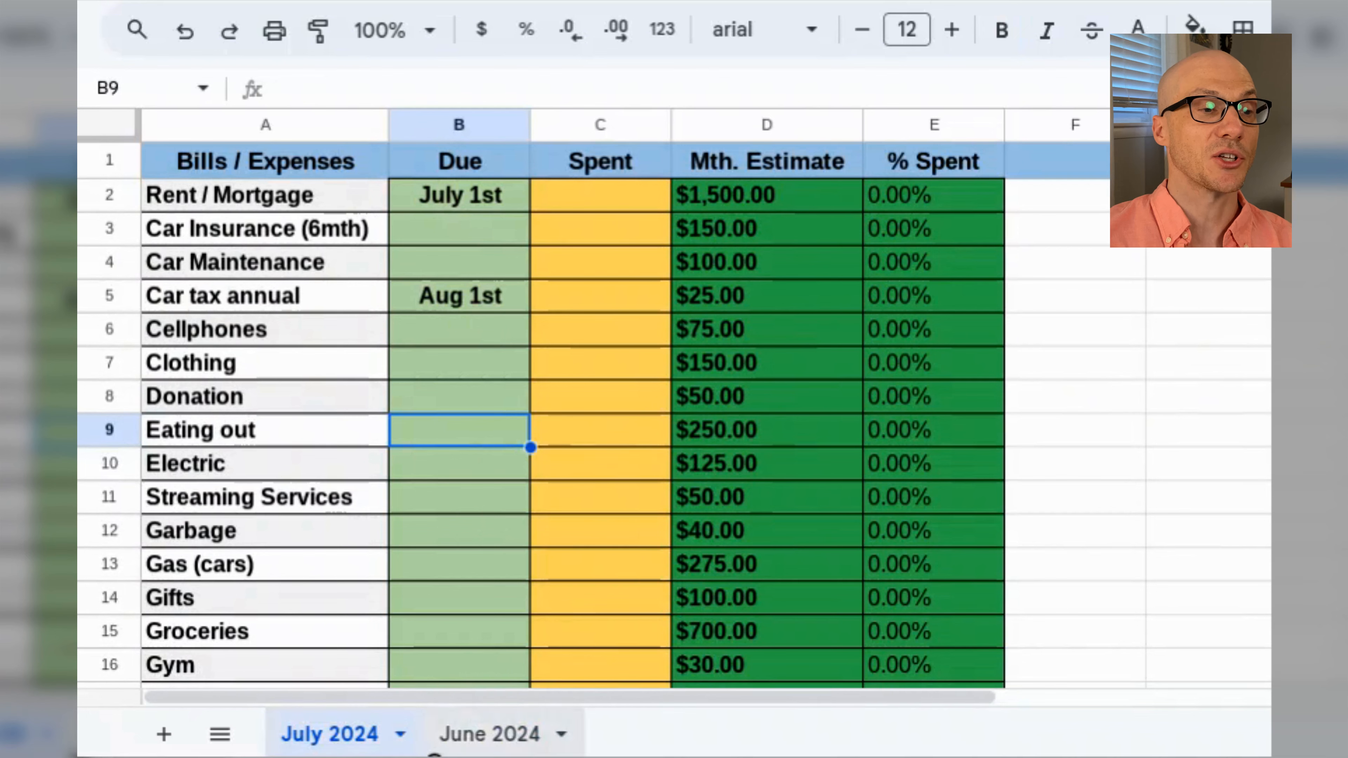
{"action": "left_click", "coordinate": [457, 736]}
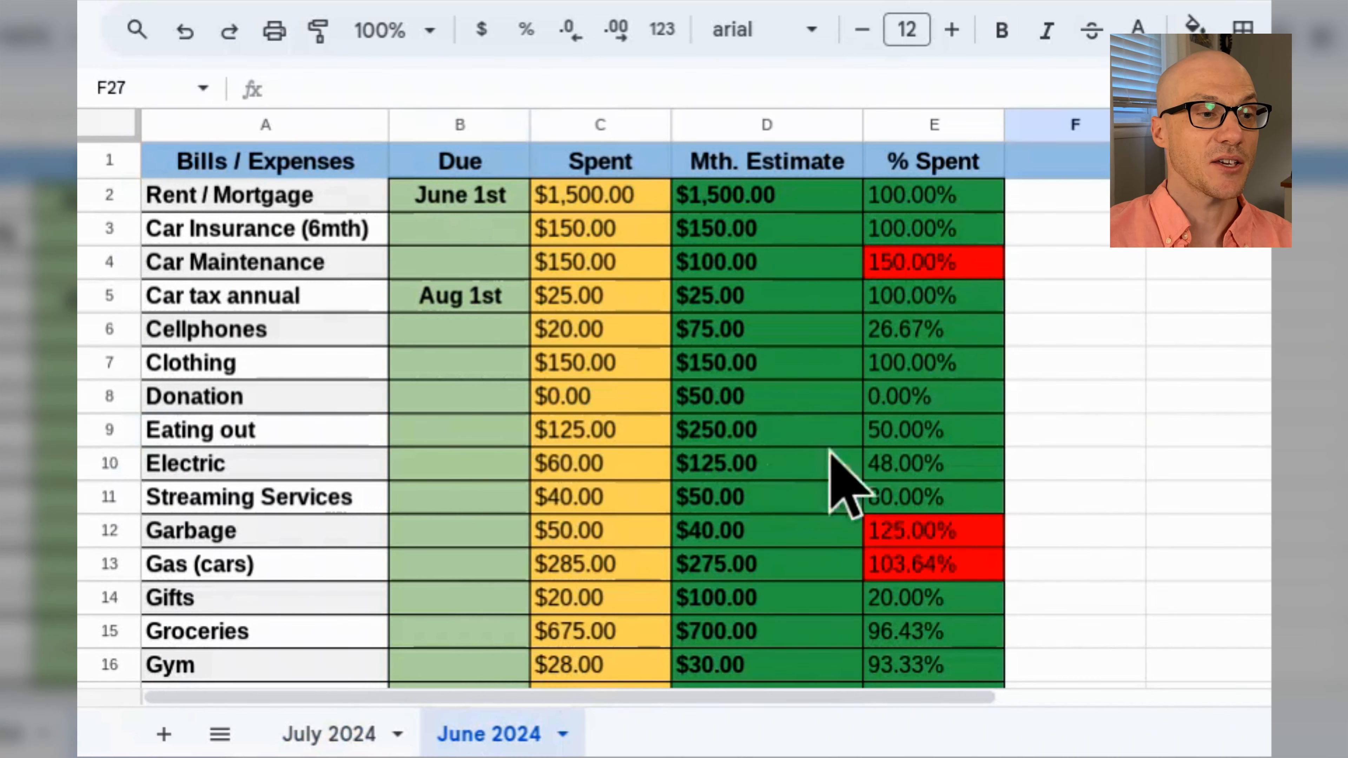
{"action": "scroll", "coordinate": [831, 451], "scroll_direction": "down", "scroll_amount": 12}
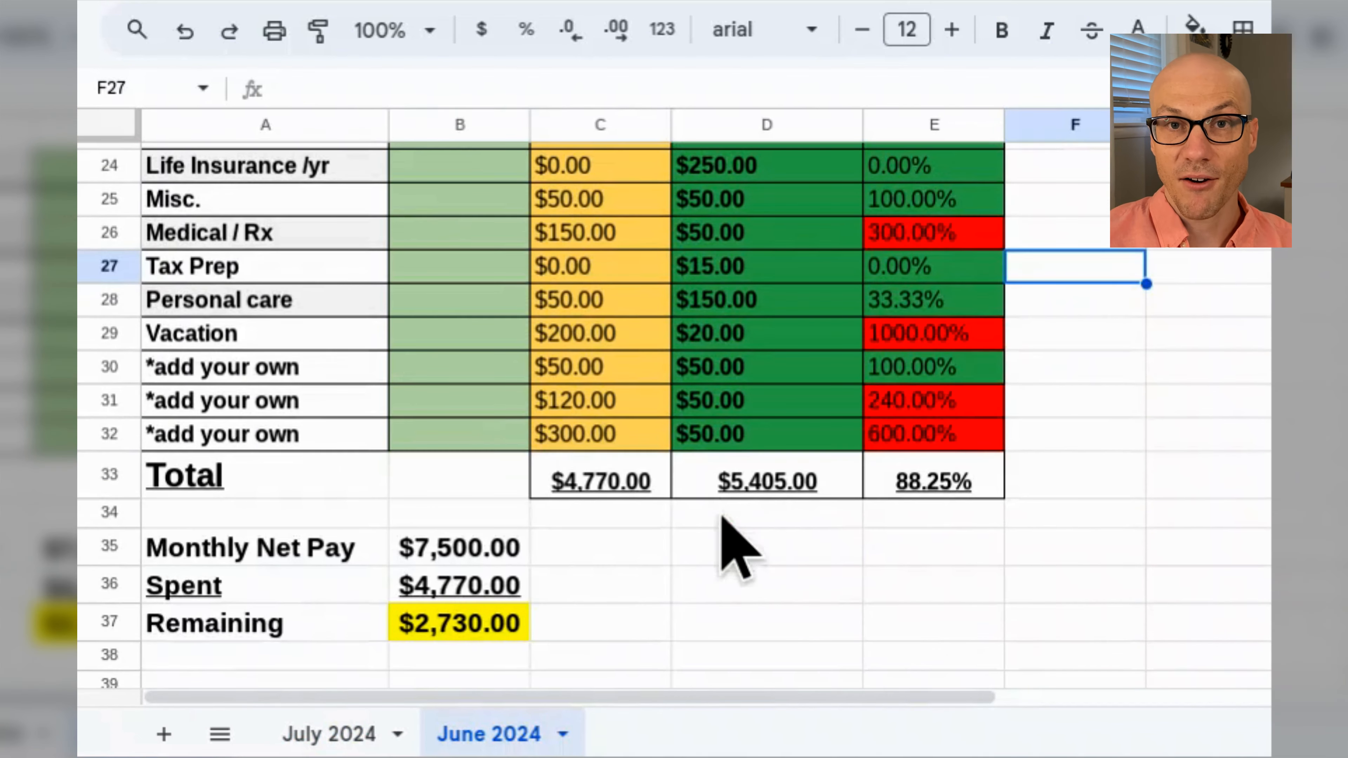